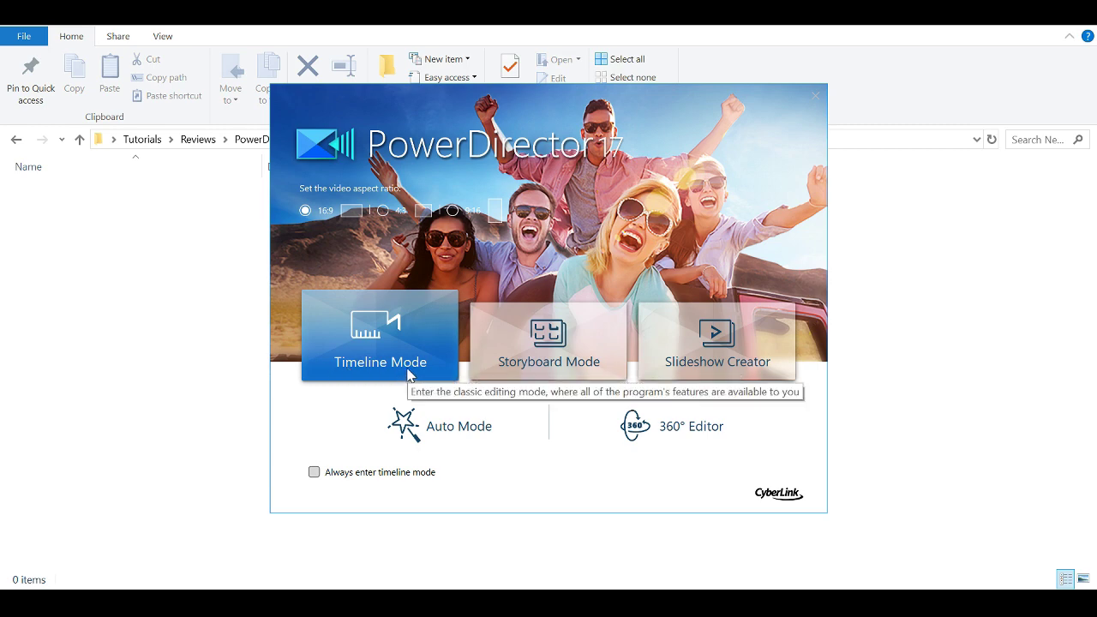
# Step: Start a 16:9 project in Timeline Mode, hide images in the media library, and select the beach 360.mp4 clip
pyautogui.click(411, 375)
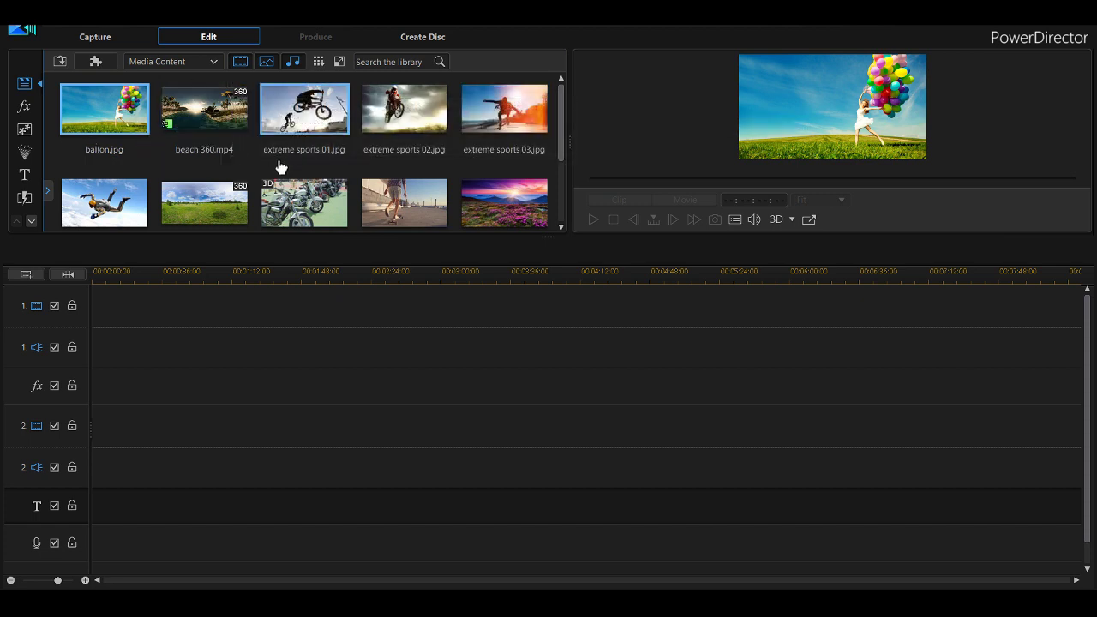
pyautogui.click(266, 62)
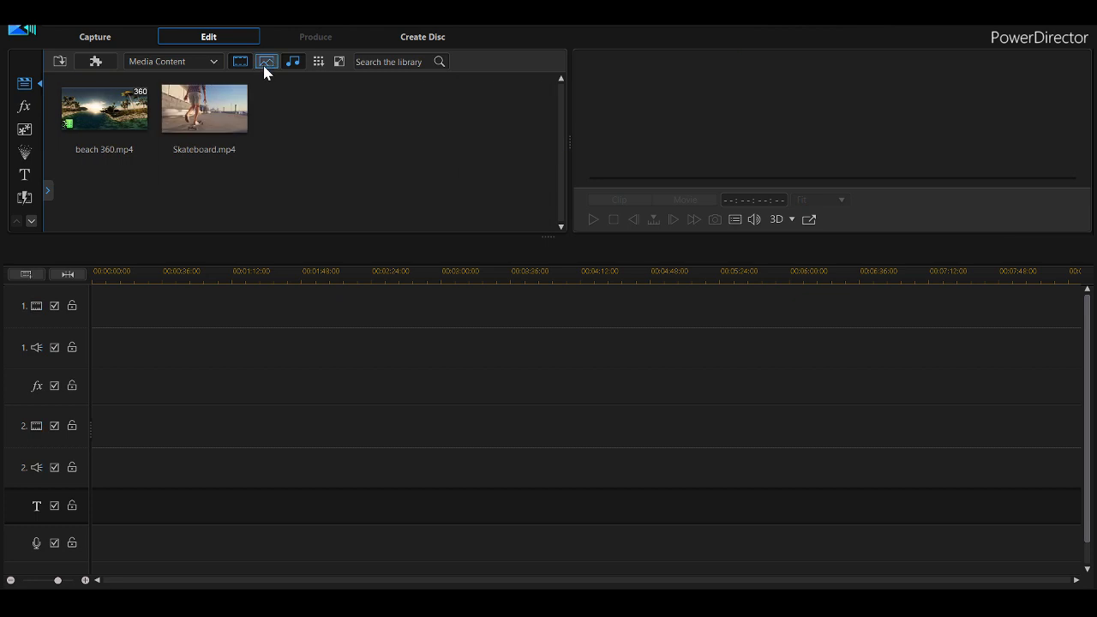
pyautogui.click(68, 122)
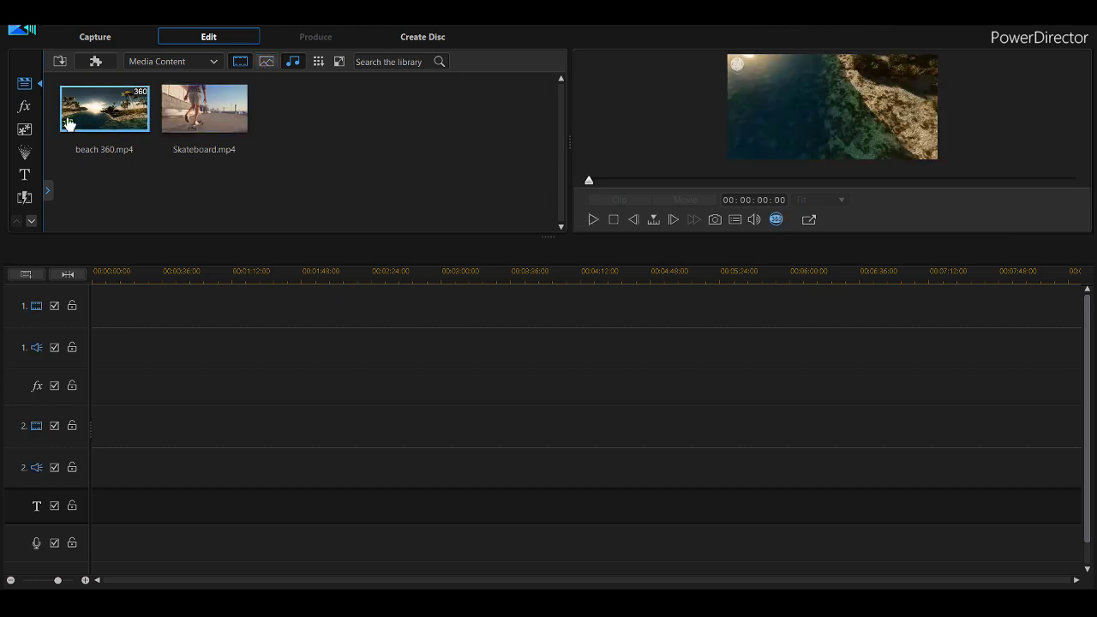
# Step: Look through the effect, PiP object, particle, title, transition and audio mixing rooms
pyautogui.click(24, 108)
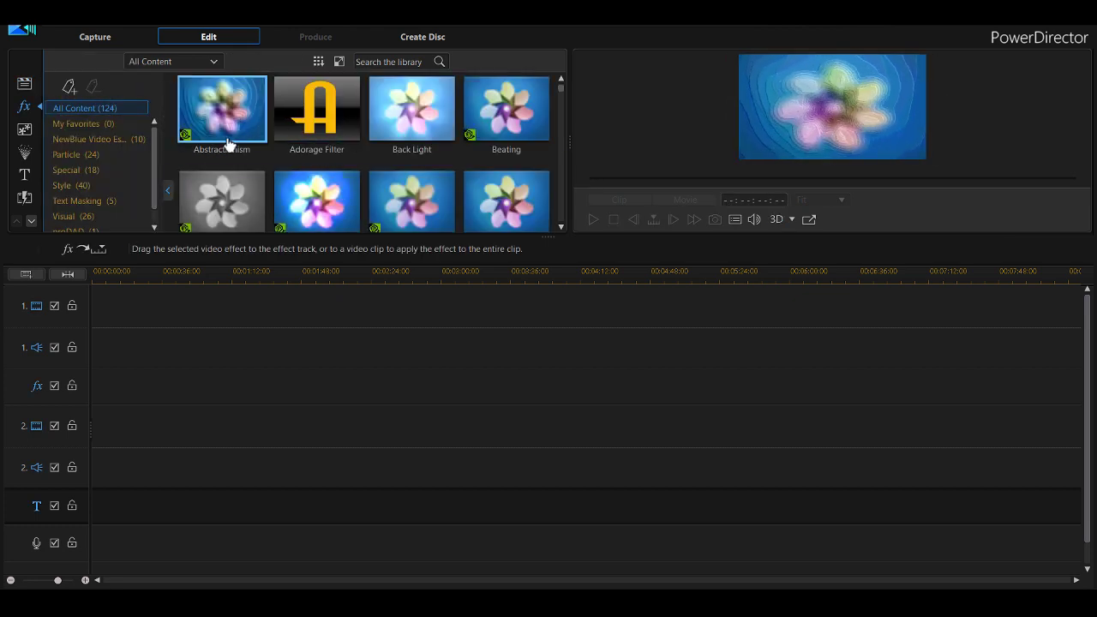
pyautogui.click(24, 128)
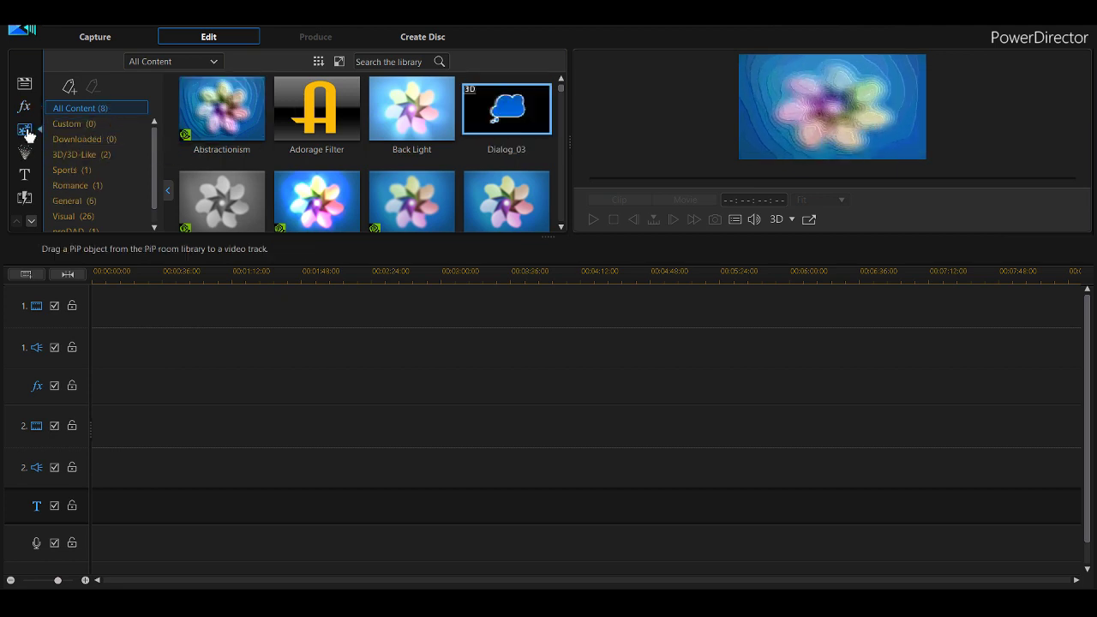
pyautogui.click(24, 151)
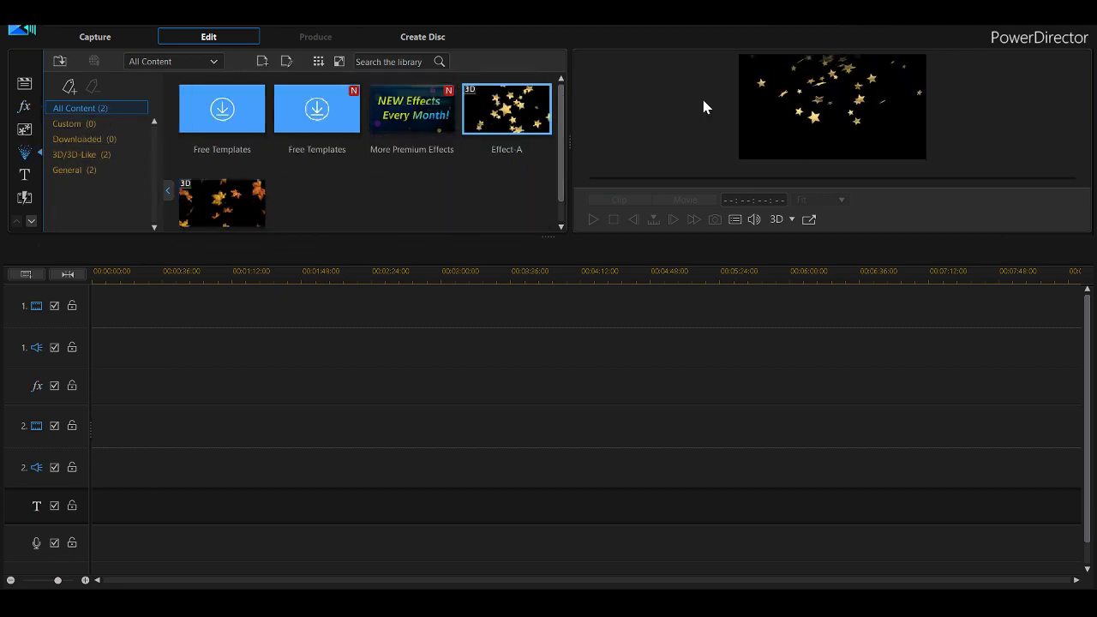
pyautogui.click(26, 175)
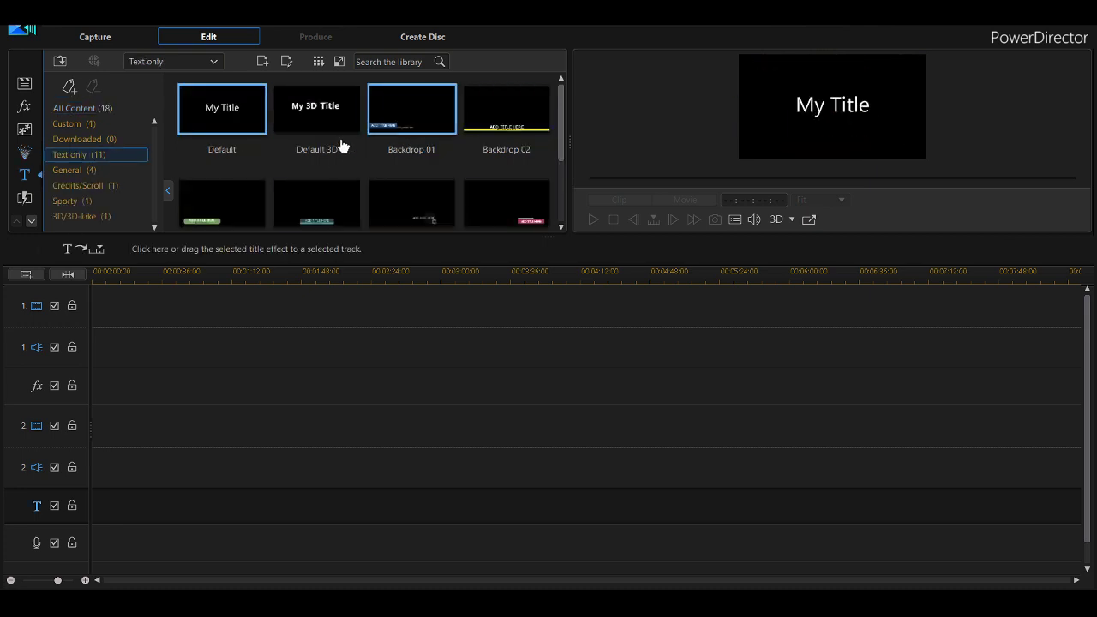
pyautogui.click(25, 200)
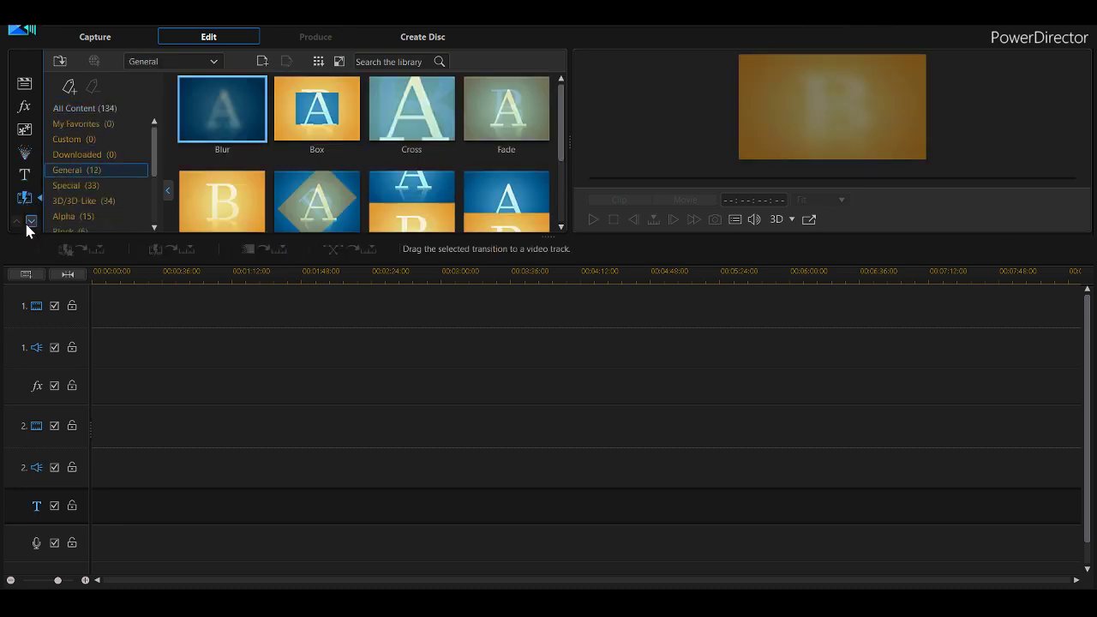
pyautogui.moveTo(565, 152); pyautogui.dragTo(565, 179)
pyautogui.click(30, 221)
pyautogui.click(26, 131)
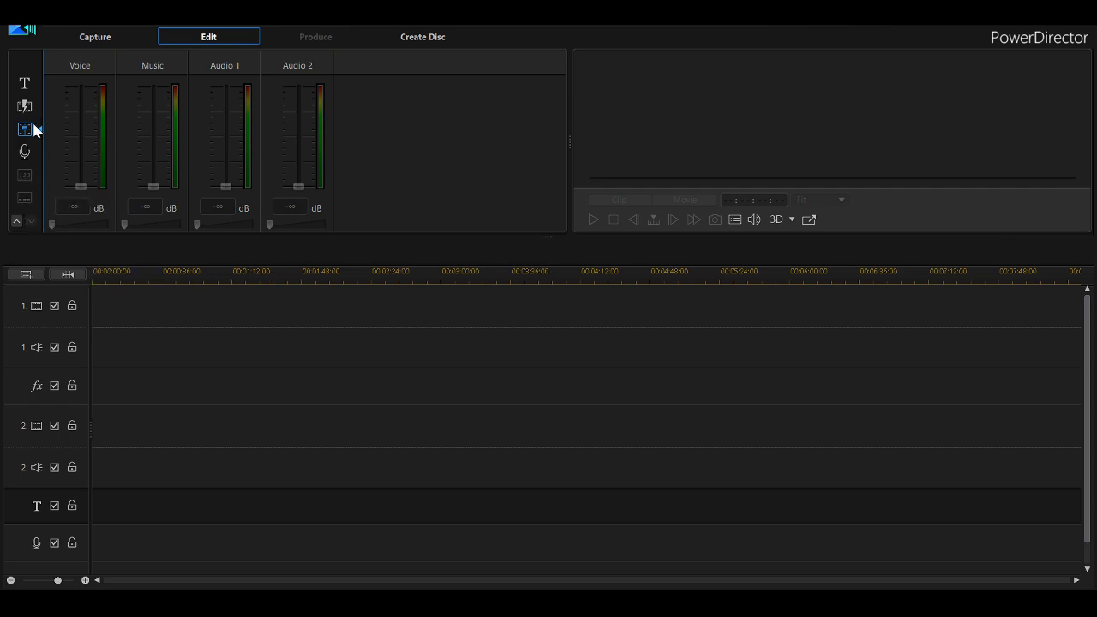
# Step: Place Skateboard.mp4 from the media library at the start of video track 1 and enlarge the timeline scale
pyautogui.click(16, 221)
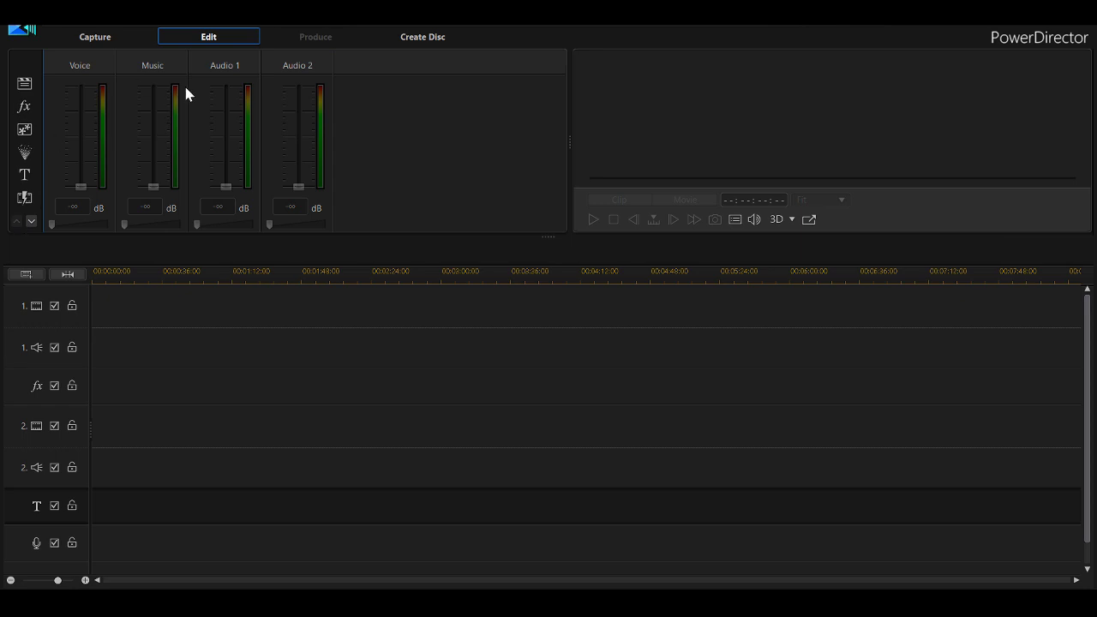
pyautogui.click(19, 88)
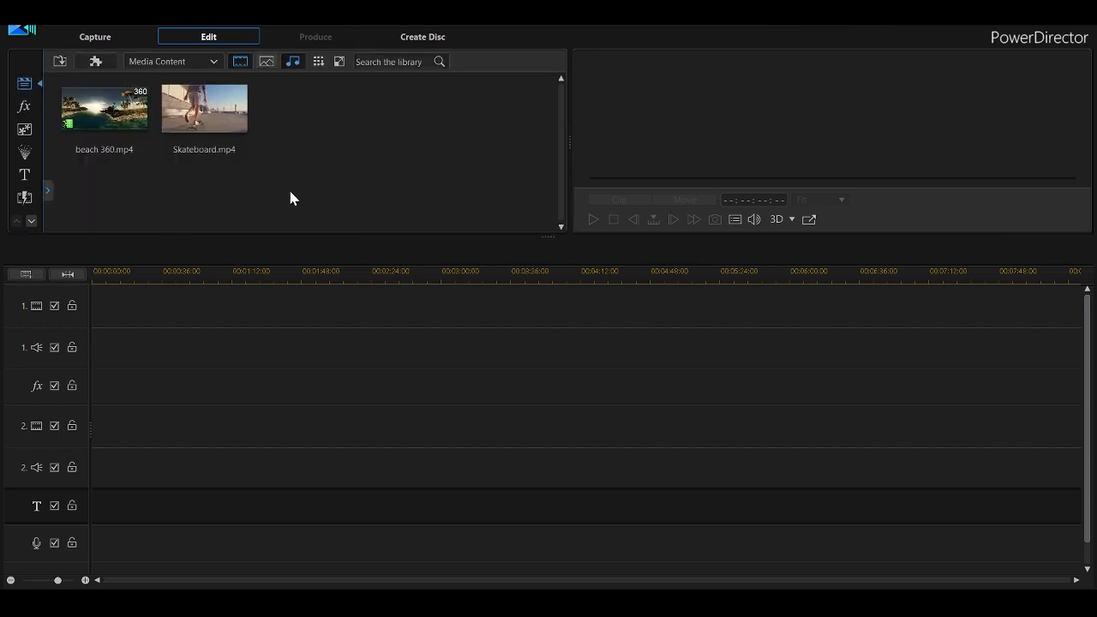
pyautogui.moveTo(204, 108); pyautogui.dragTo(88, 328)
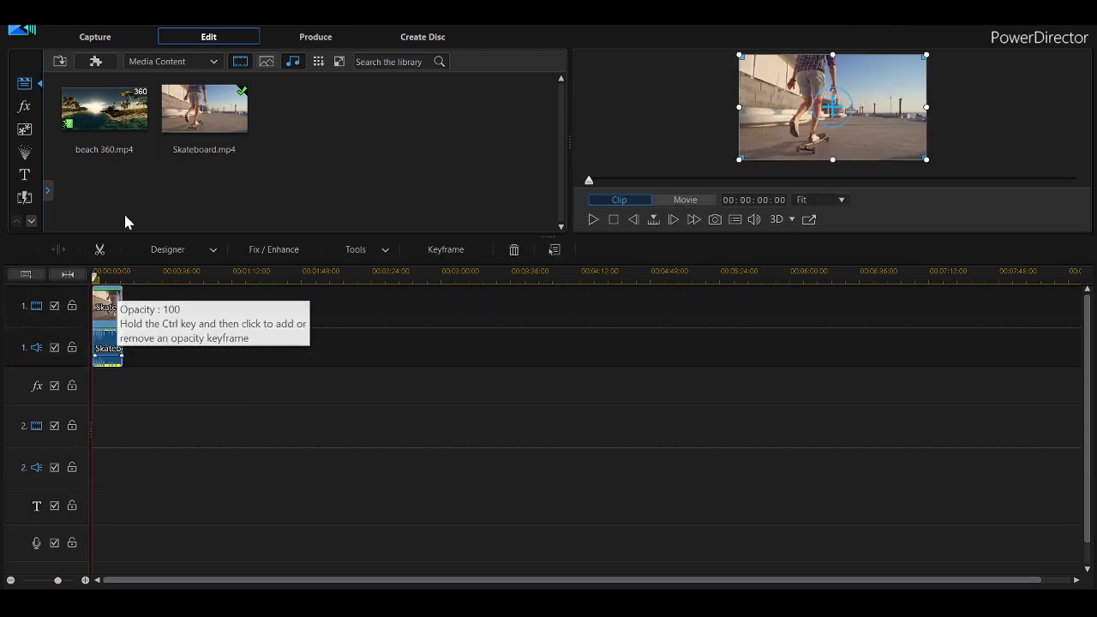
pyautogui.moveTo(54, 580); pyautogui.dragTo(62, 580)
# Step: Split the Skateboard clip at 00:00:04:02, try moving its second part, and undo these edits
pyautogui.moveTo(94, 276); pyautogui.dragTo(104, 289)
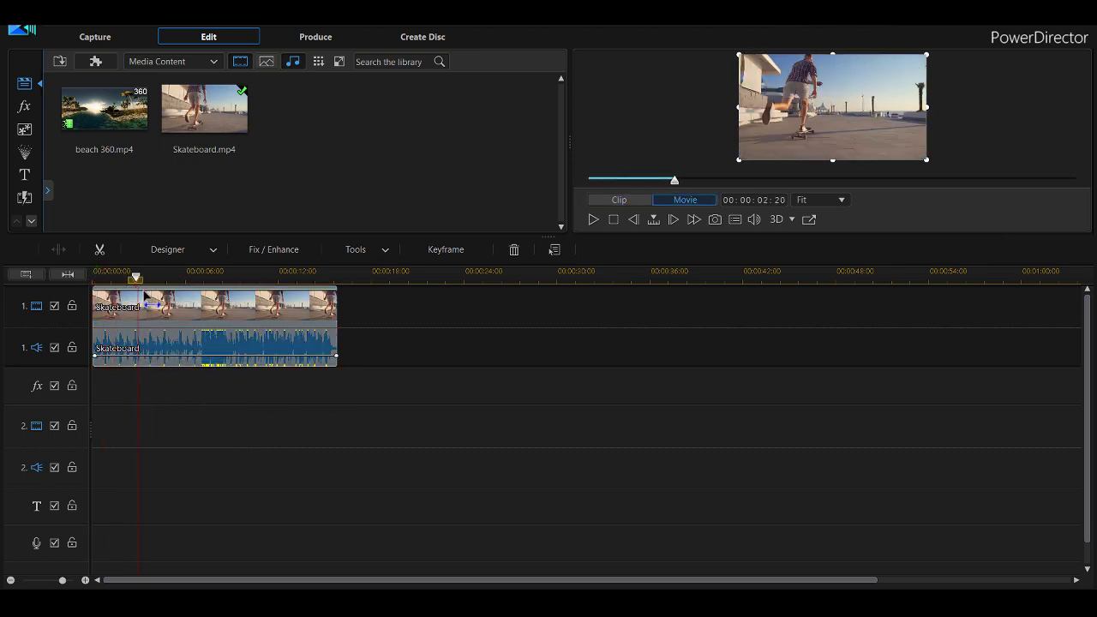
pyautogui.hotkey('ctrl', 't')
pyautogui.moveTo(235, 317); pyautogui.dragTo(280, 317)
pyautogui.hotkey('ctrl', 'z')
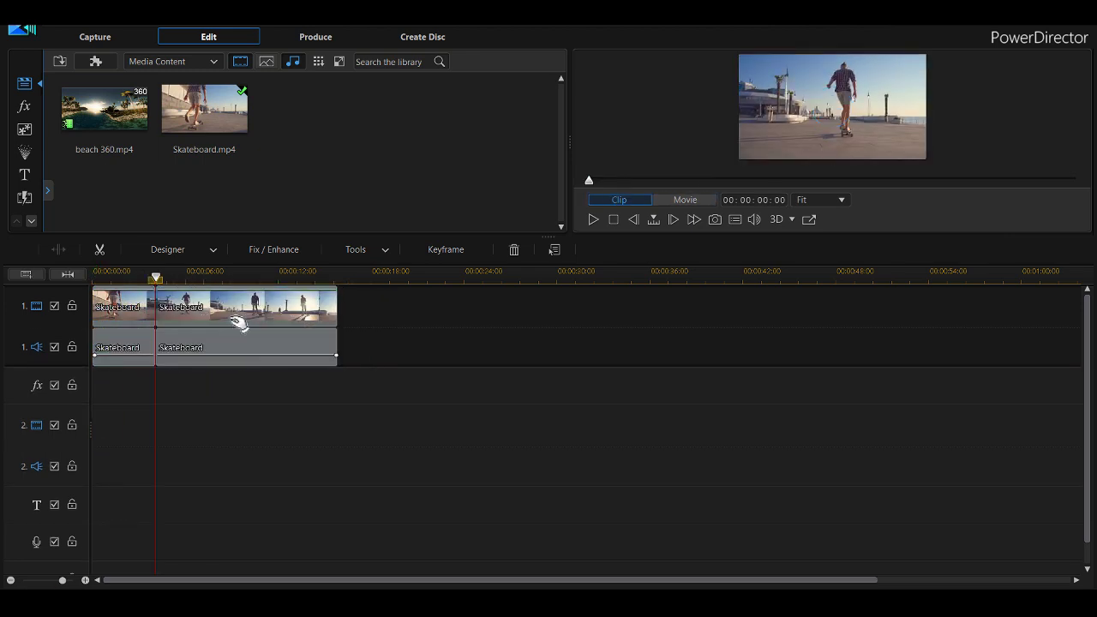
pyautogui.hotkey('ctrl', 'z')
# Step: Trim the end of the Skateboard clip to an out position of 00:00:13:14 with Single Trim
pyautogui.click(549, 249)
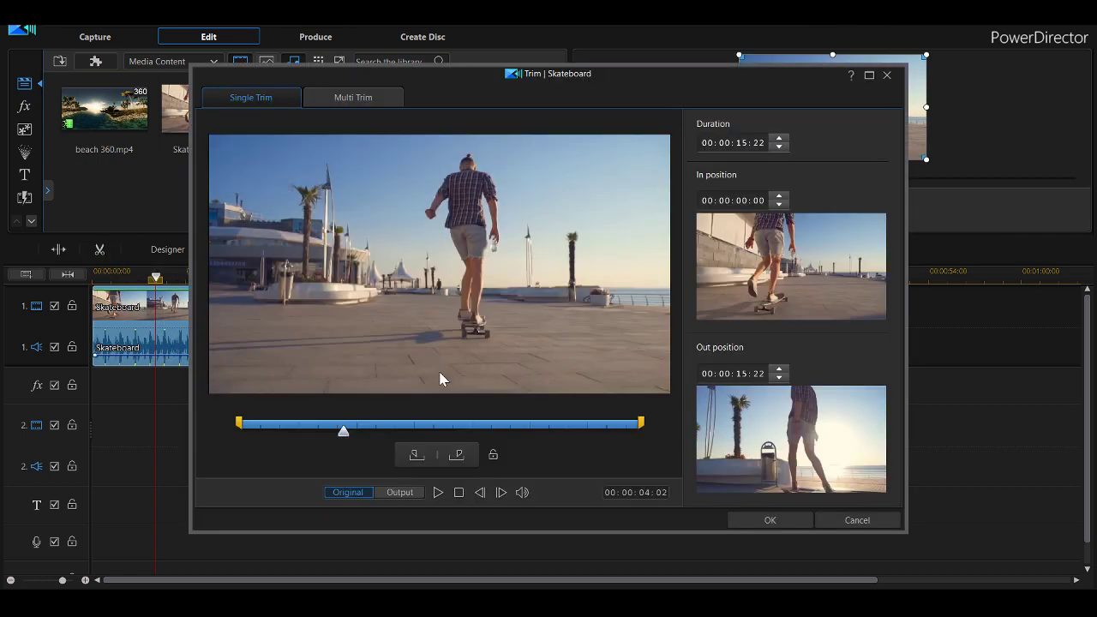
pyautogui.moveTo(343, 435); pyautogui.dragTo(252, 439)
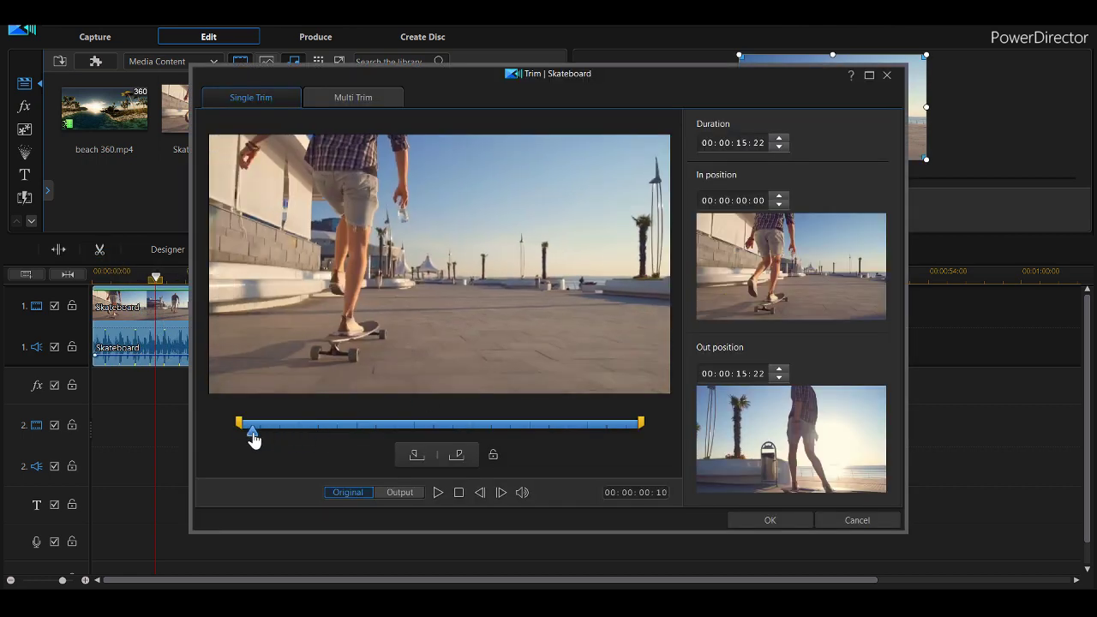
pyautogui.moveTo(642, 422)
pyautogui.mouseDown()
pyautogui.moveTo(564, 441)
pyautogui.moveTo(580, 435)
pyautogui.mouseUp()
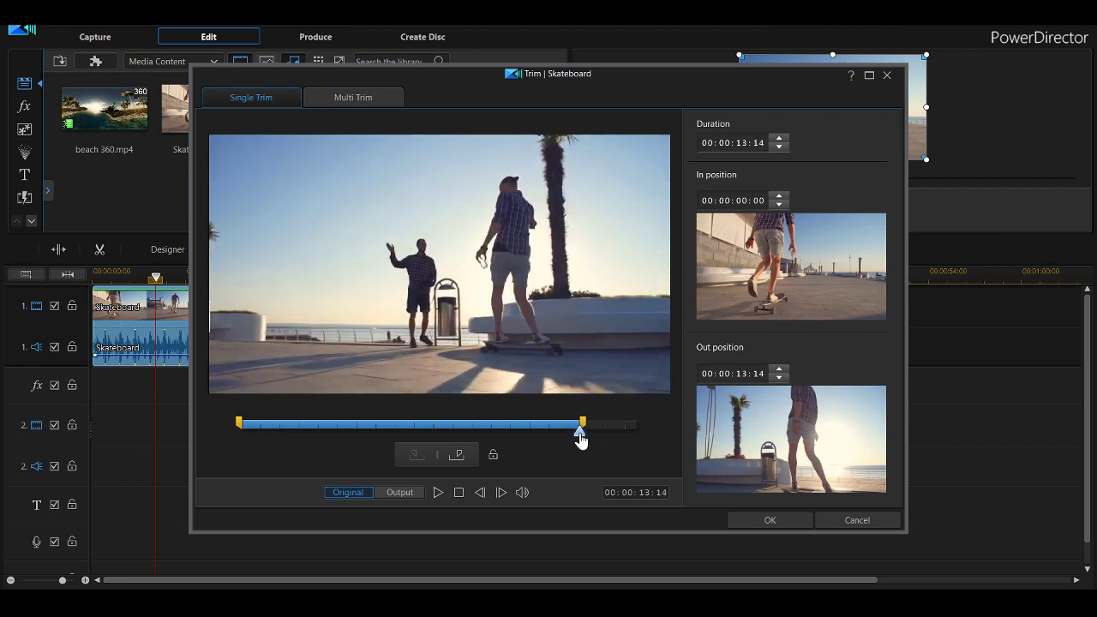
pyautogui.click(769, 519)
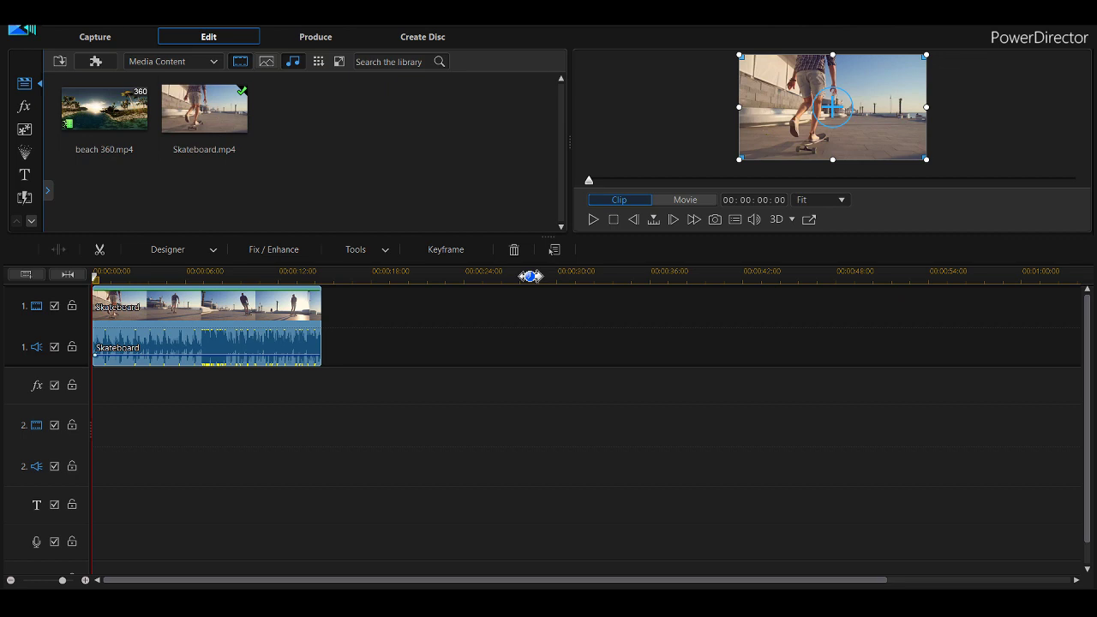
# Step: Try Lighting Adjustment at 75 with extreme backlight on the Skateboard clip, and turn the adjustment off
pyautogui.click(290, 248)
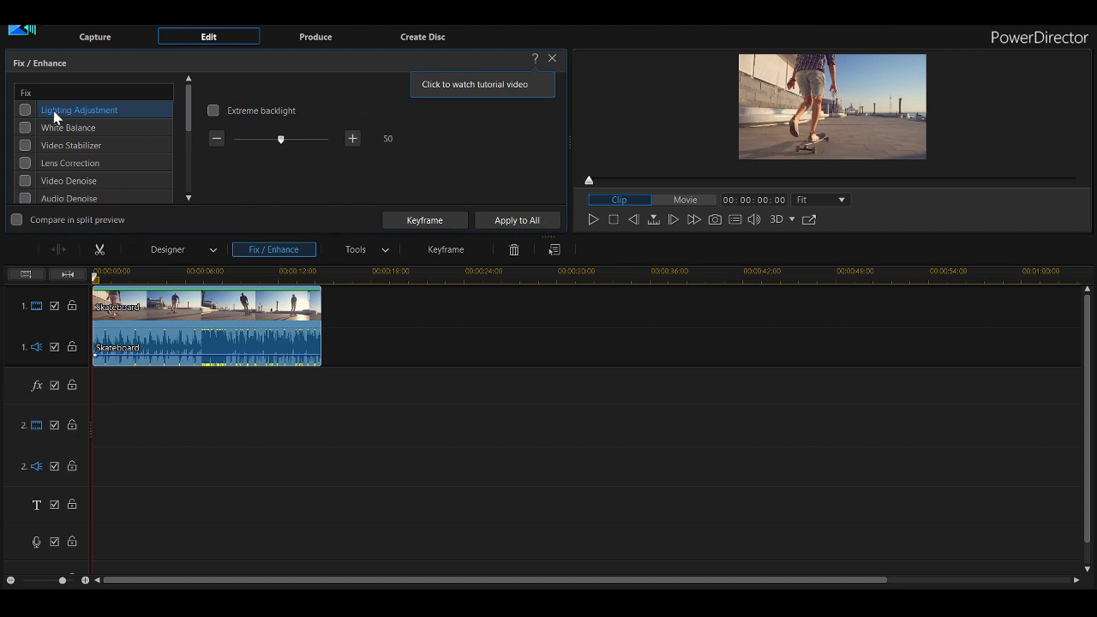
pyautogui.click(27, 111)
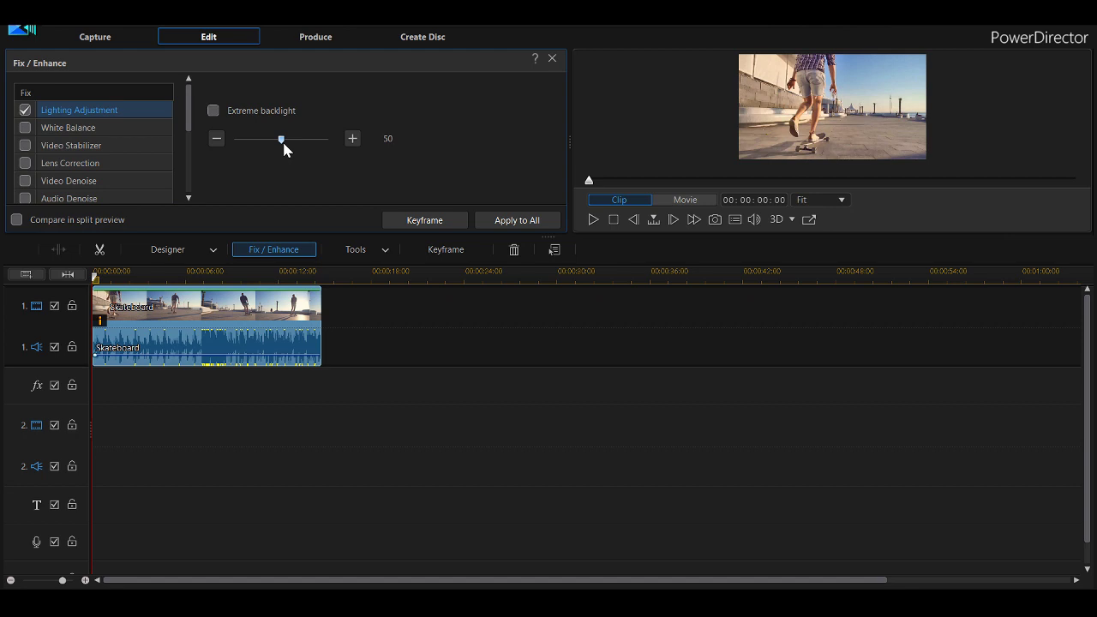
pyautogui.click(214, 111)
pyautogui.moveTo(282, 140); pyautogui.dragTo(305, 147)
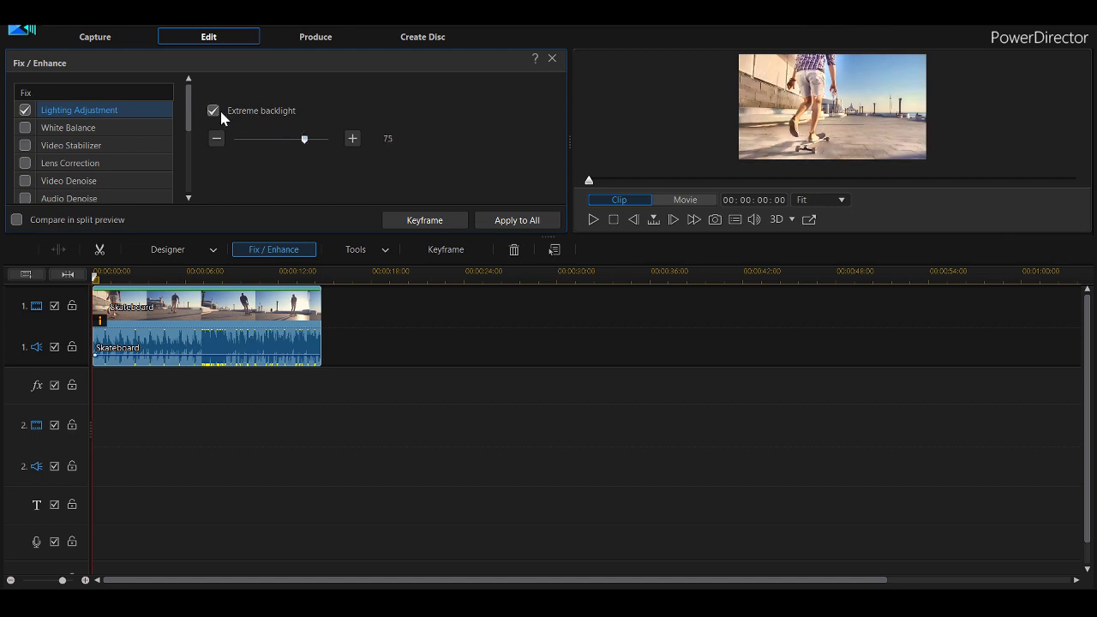
pyautogui.click(25, 110)
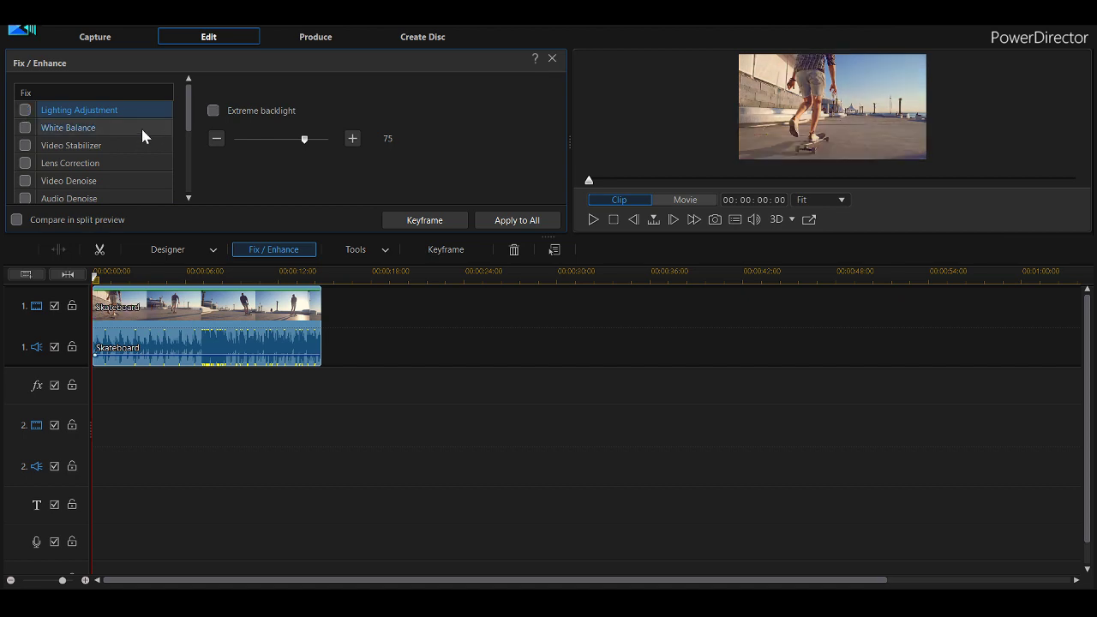
# Step: Examine the White Balance, Video Stabilizer and Lens Correction settings, including the list of camera makers
pyautogui.click(85, 128)
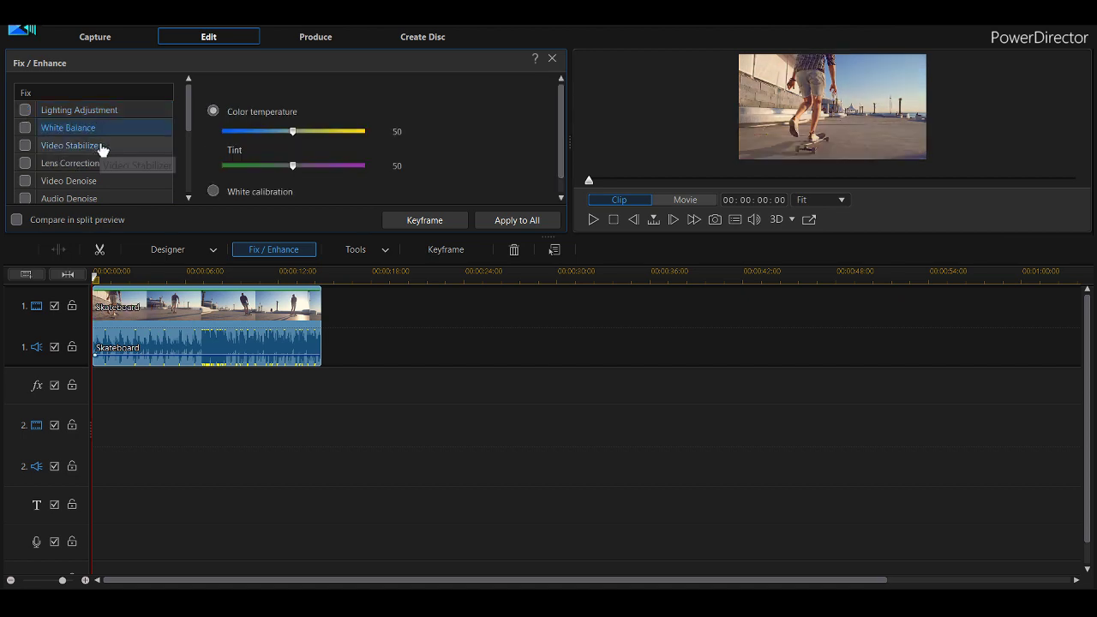
pyautogui.click(101, 148)
pyautogui.moveTo(189, 113); pyautogui.dragTo(193, 127)
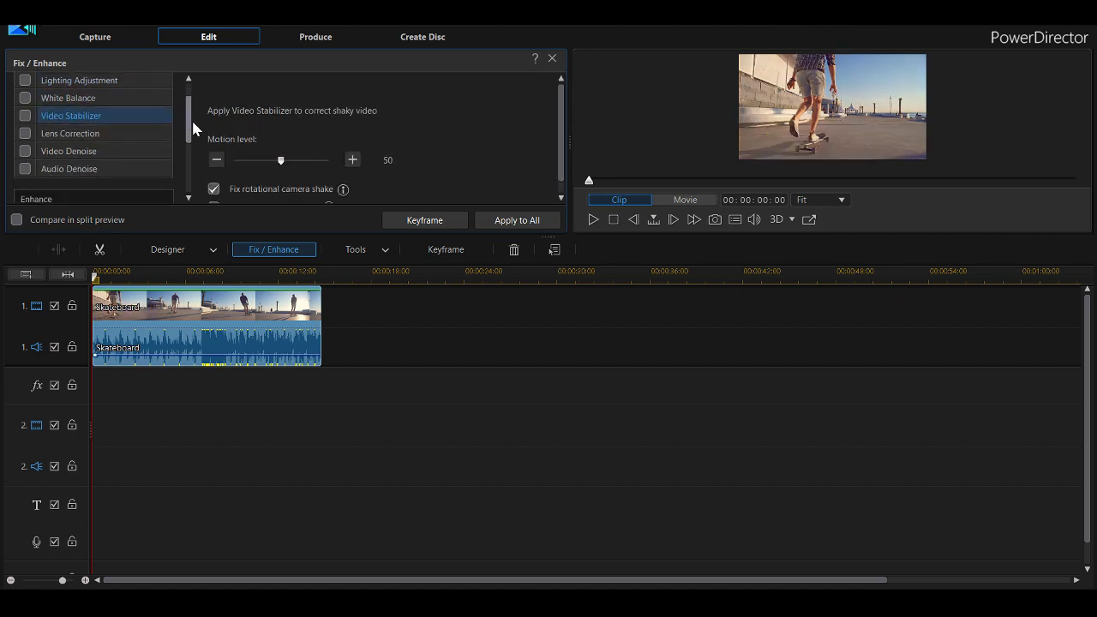
pyautogui.press('Down')
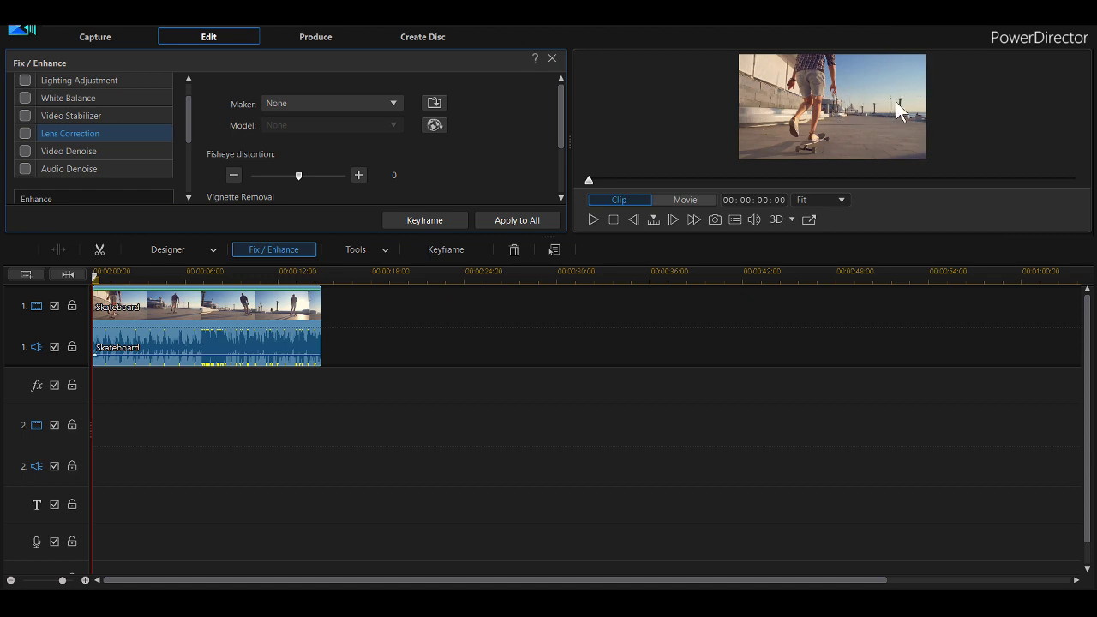
pyautogui.click(274, 104)
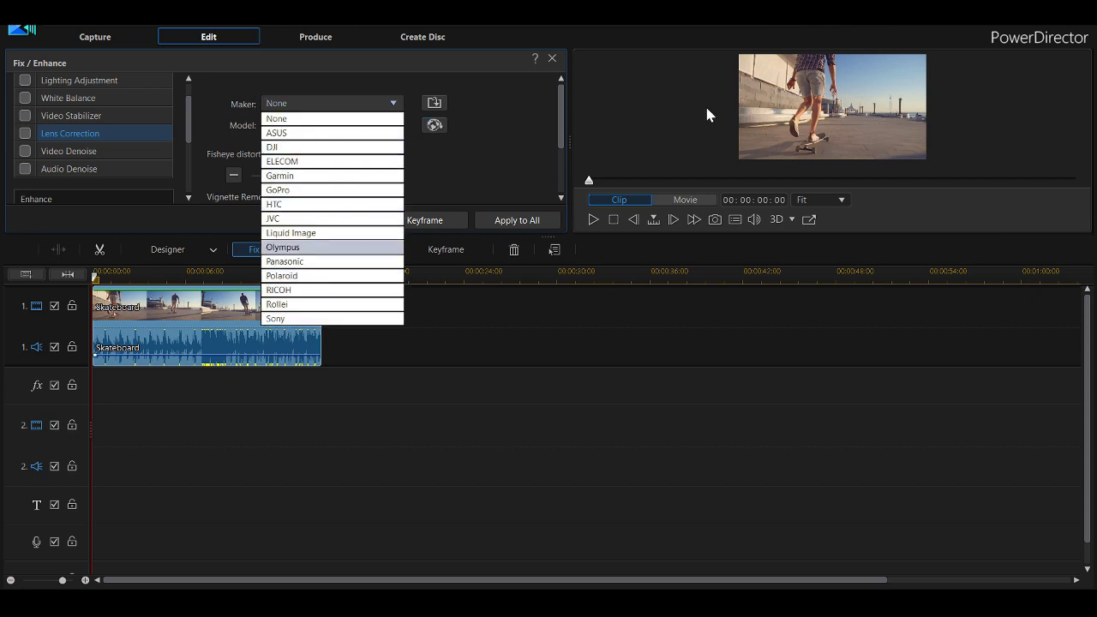
pyautogui.click(459, 152)
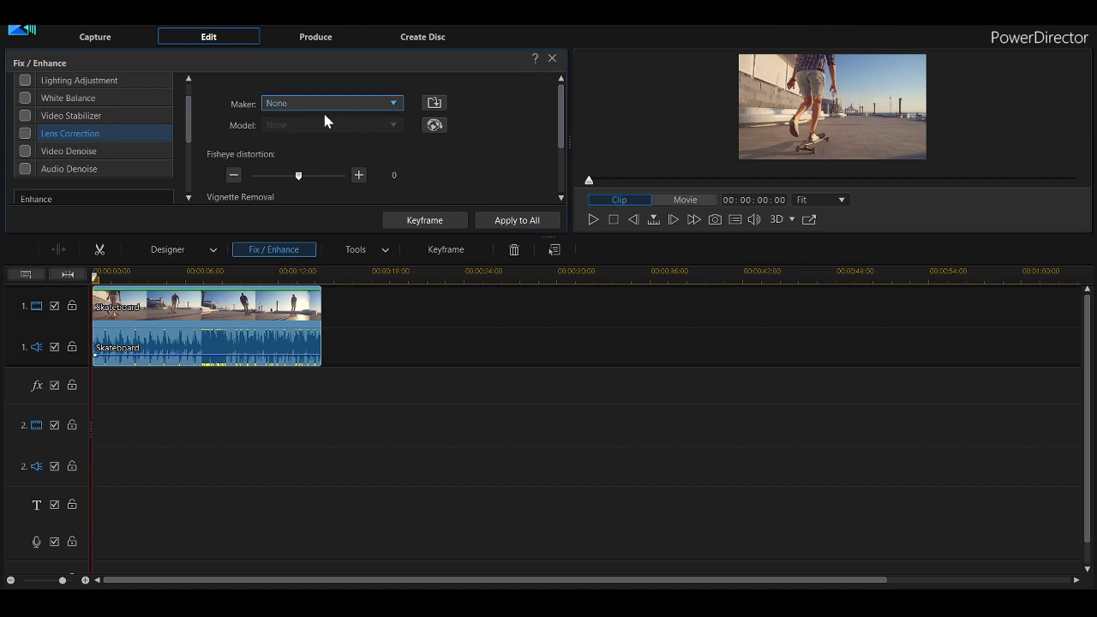
pyautogui.scroll(-1, 343, 119)
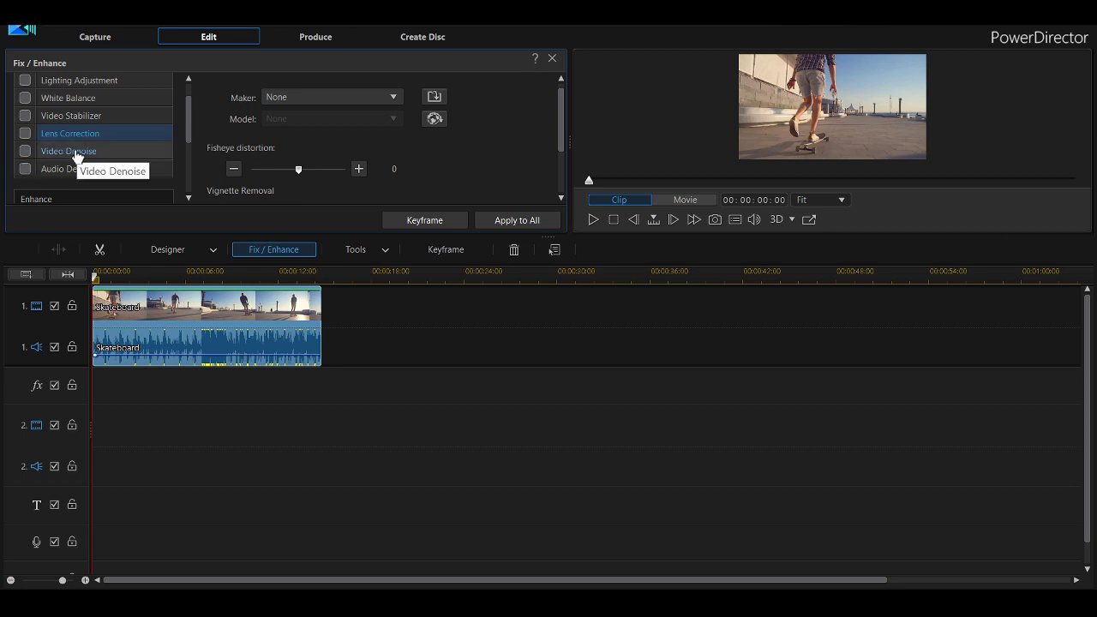
# Step: Enable Color Adjustment on the Skateboard clip with exposure 120, brightness -16 and contrast 19
pyautogui.moveTo(188, 105); pyautogui.dragTo(191, 147)
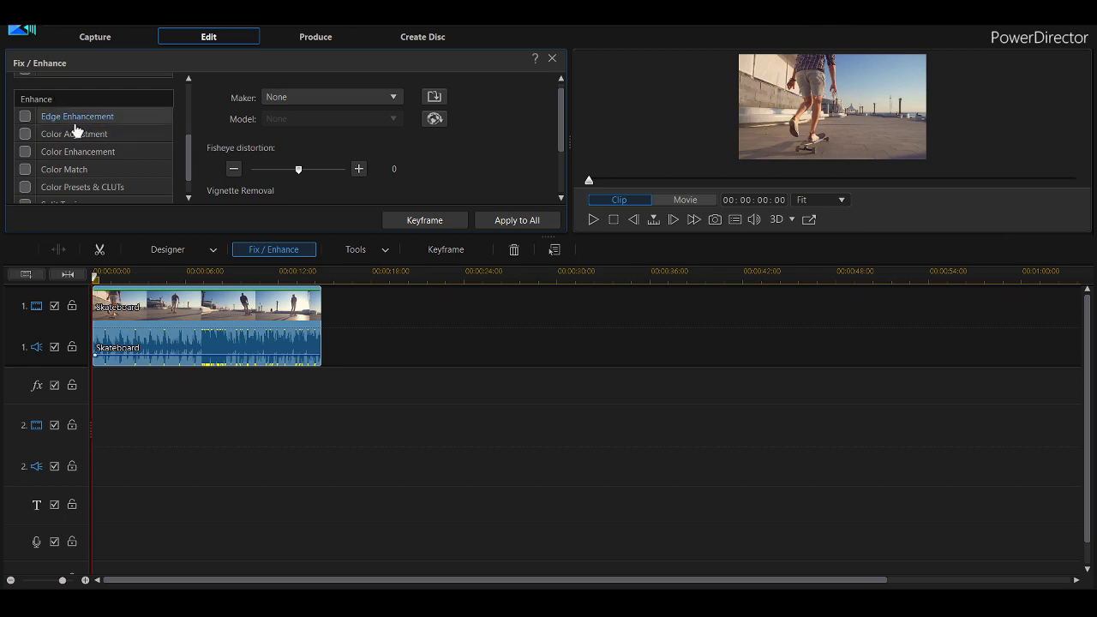
pyautogui.click(65, 134)
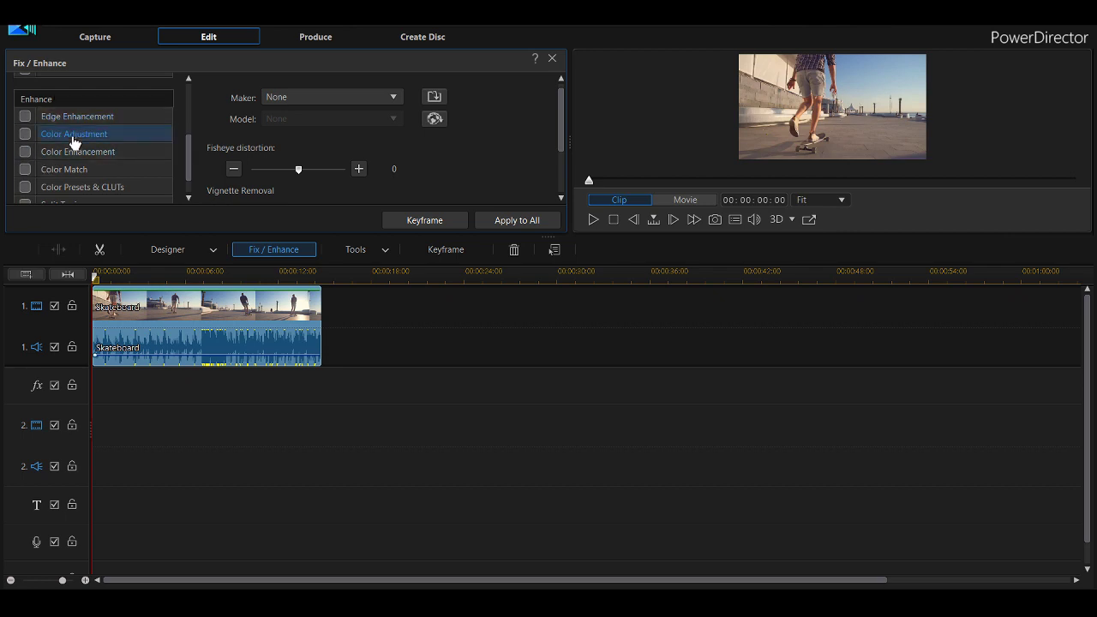
pyautogui.click(25, 134)
pyautogui.moveTo(370, 133)
pyautogui.mouseDown()
pyautogui.moveTo(379, 129)
pyautogui.moveTo(367, 135)
pyautogui.mouseUp()
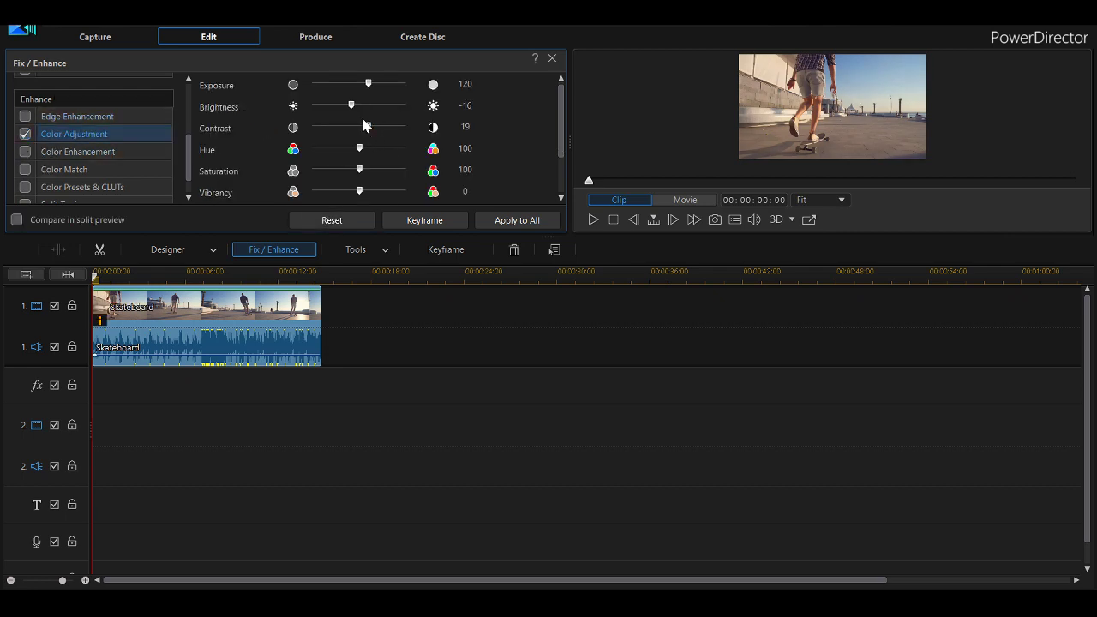
pyautogui.moveTo(559, 139); pyautogui.dragTo(560, 173)
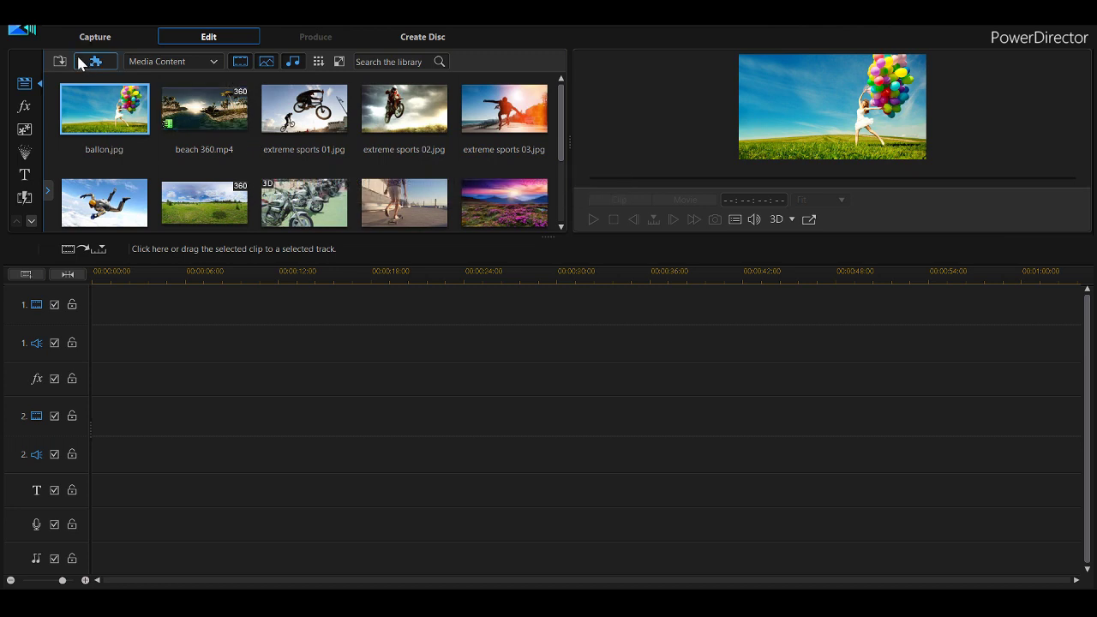
# Step: Filter images out of the library and add Skateboard.mp4 to the empty timeline's first video track
pyautogui.click(267, 66)
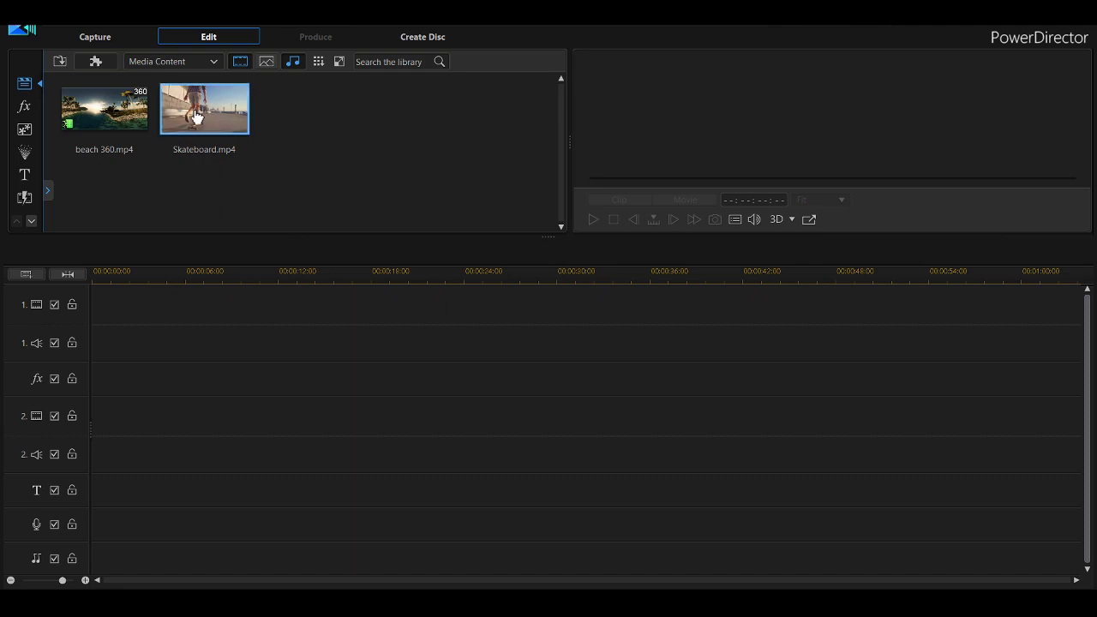
pyautogui.click(214, 130)
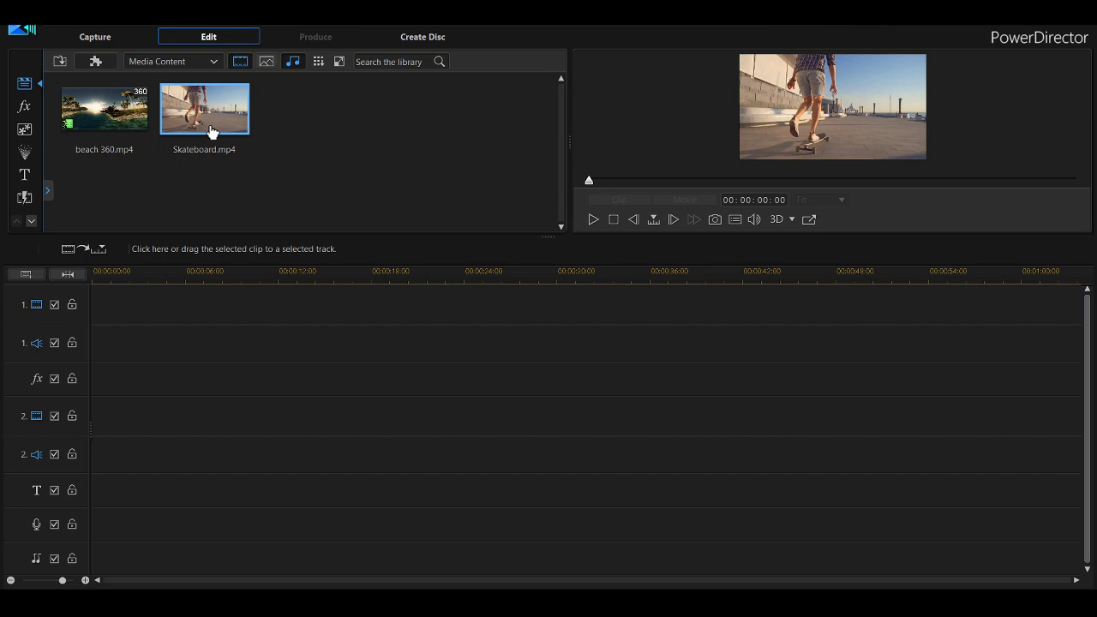
pyautogui.moveTo(211, 131); pyautogui.dragTo(77, 329)
pyautogui.click(209, 330)
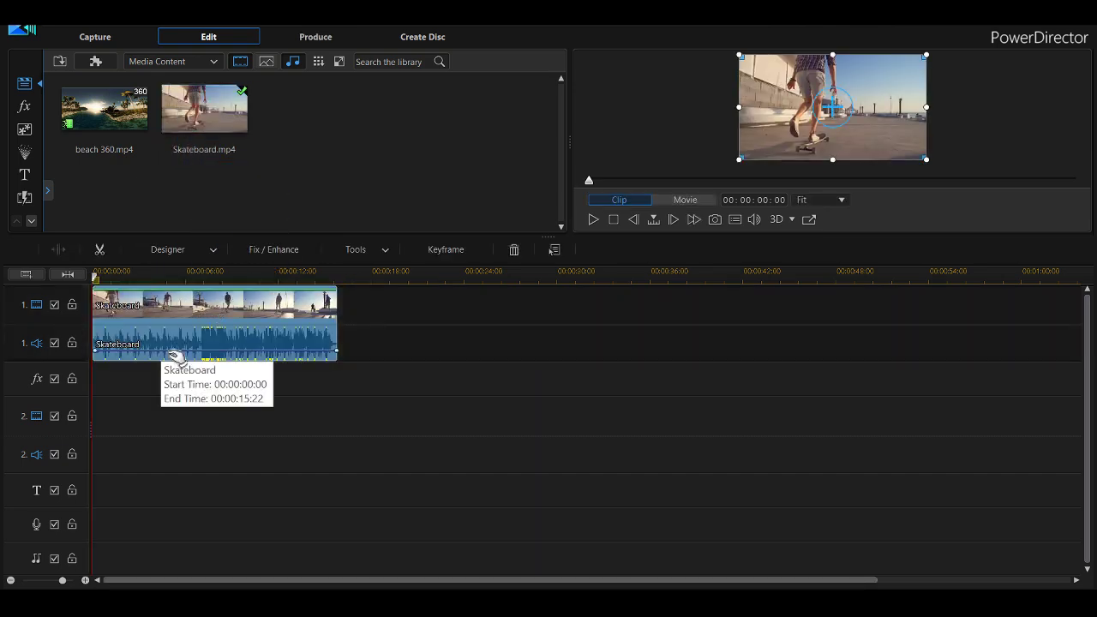
# Step: Motion-track the skateboarder's front foot on the board in the Skateboard clip and preview the tracking
pyautogui.click(387, 251)
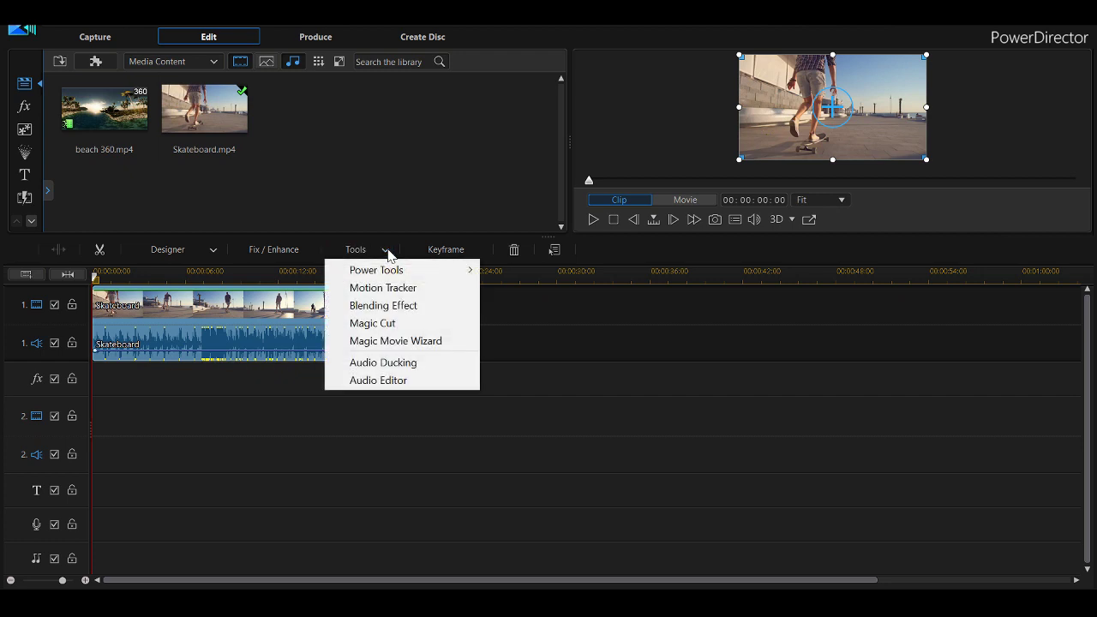
pyautogui.click(412, 293)
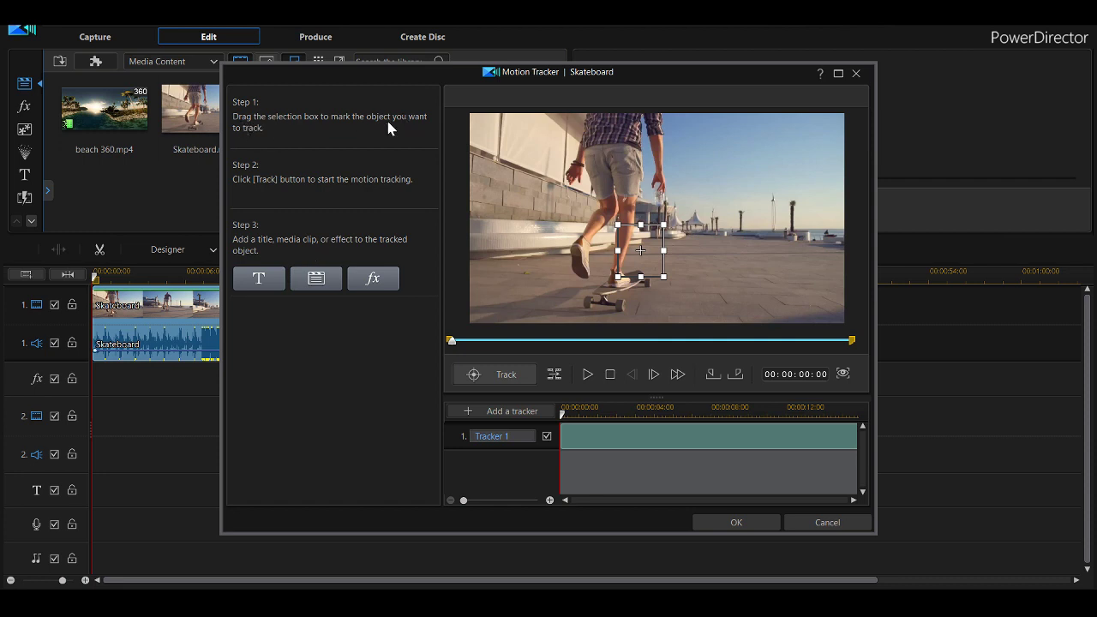
pyautogui.moveTo(649, 256); pyautogui.dragTo(628, 285)
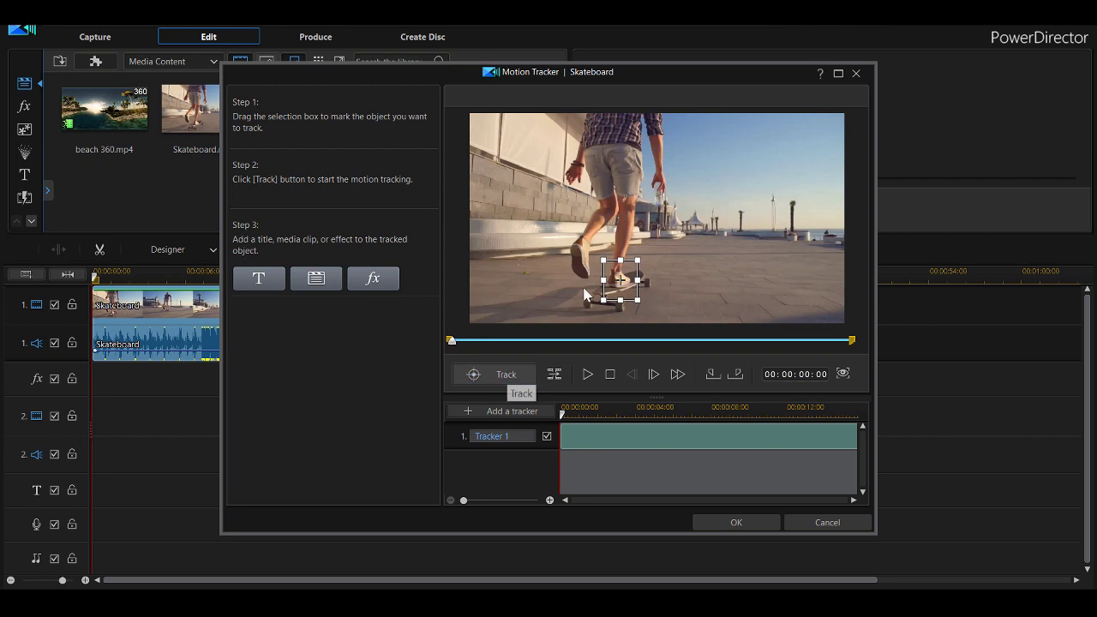
pyautogui.click(463, 382)
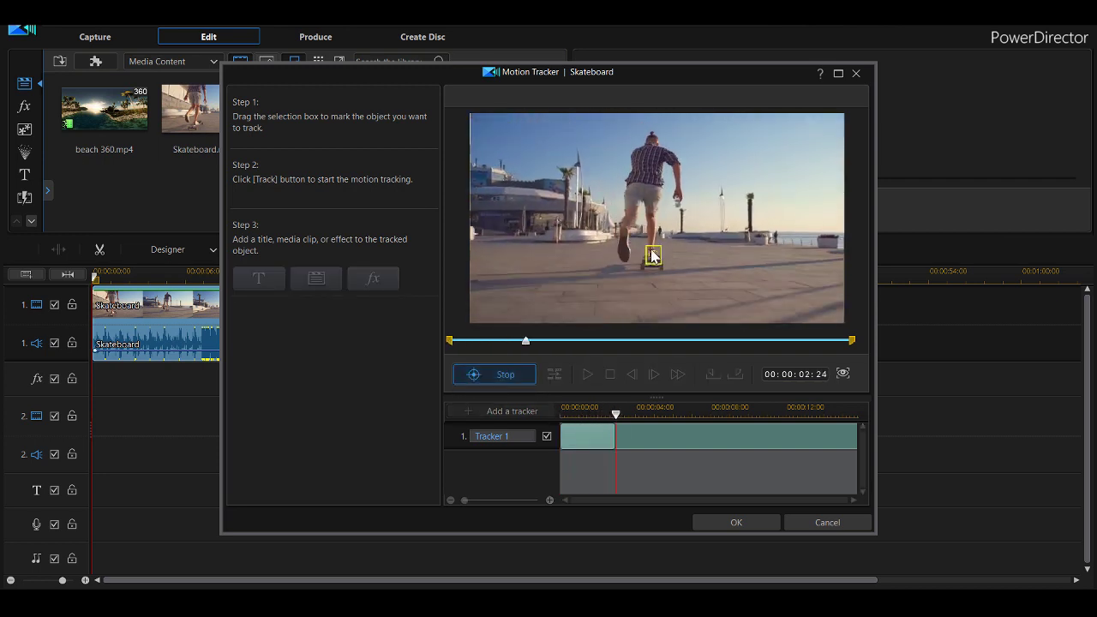
pyautogui.click(533, 371)
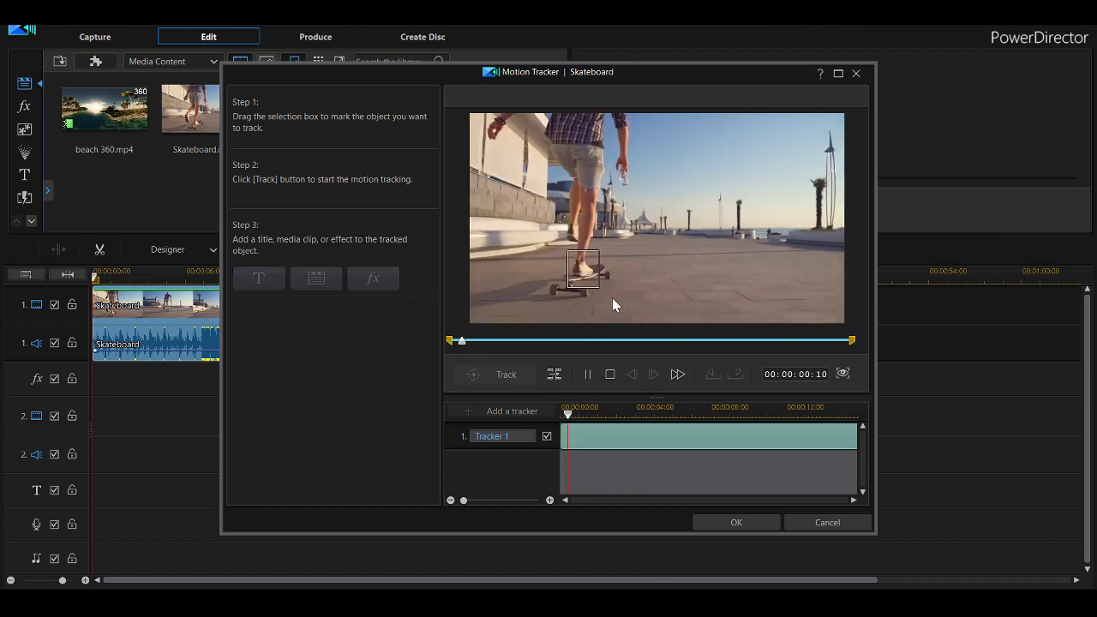
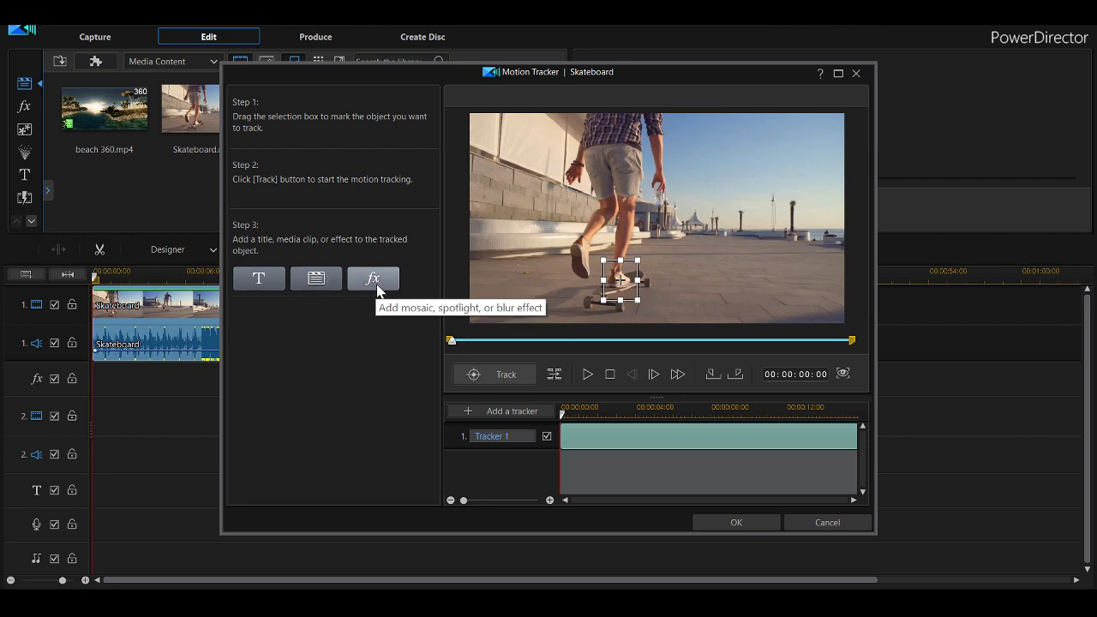
# Step: Examine the effect types available for the tracked object, including Mosaic, Spotlight, Blur and Gaussian Blur
pyautogui.click(374, 283)
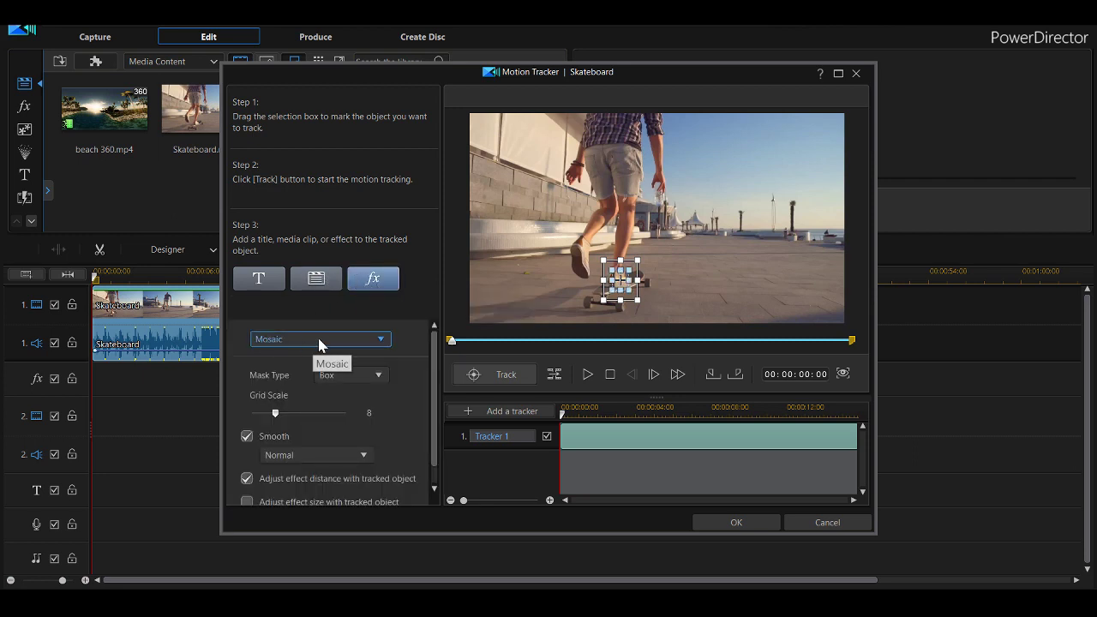
pyautogui.click(319, 340)
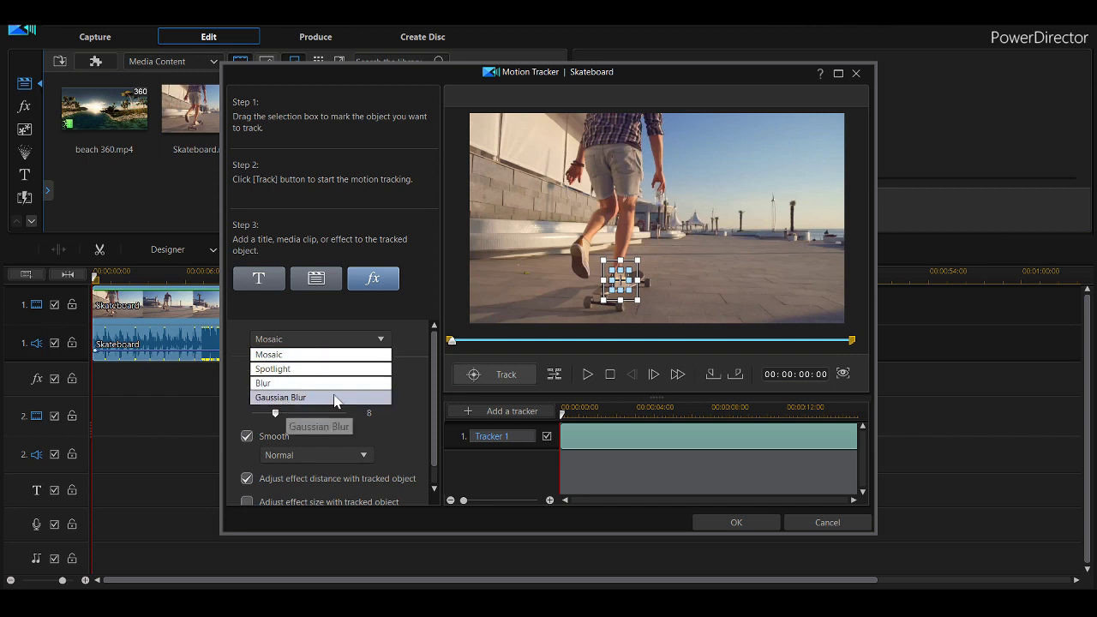
pyautogui.click(385, 337)
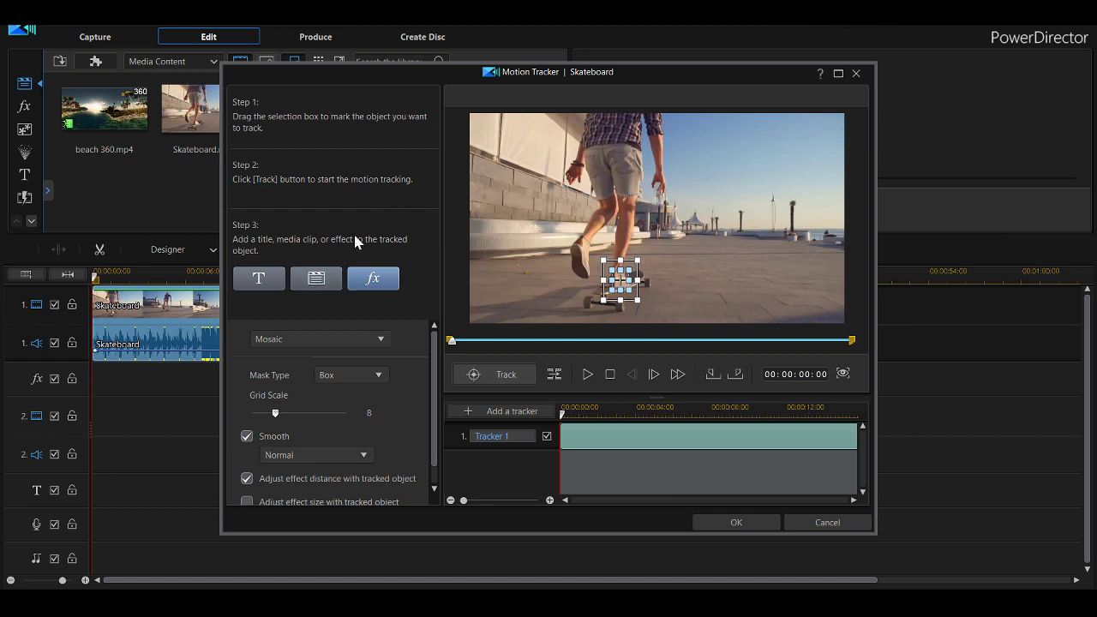
# Step: Attach the title "Board Life" to the tracked object, place it just beside the front foot, and preview it
pyautogui.click(275, 281)
pyautogui.click(607, 342)
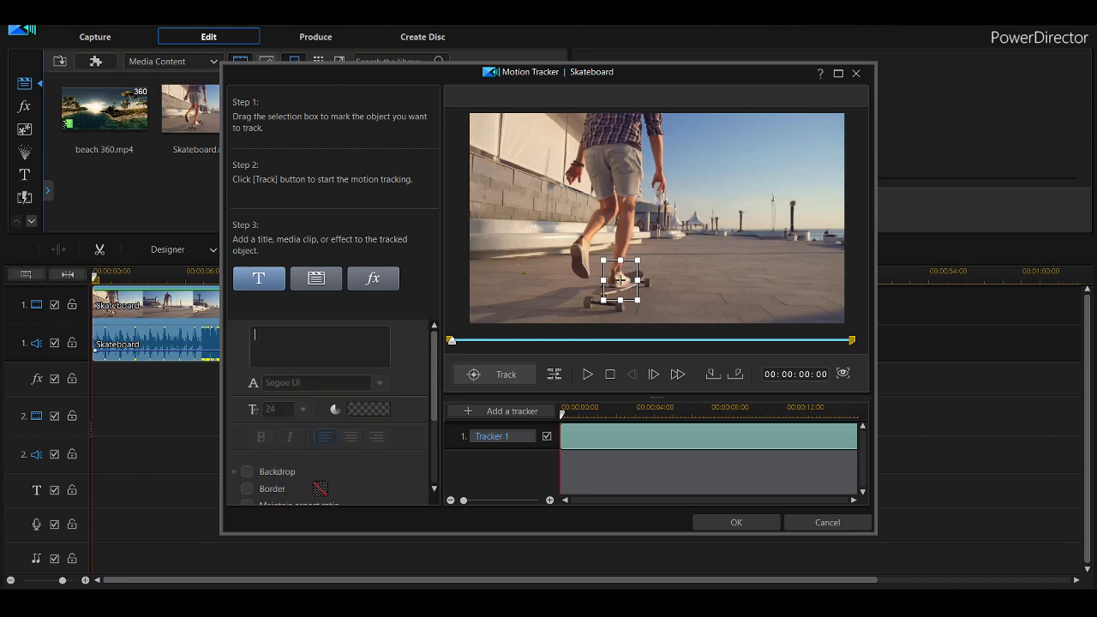
pyautogui.write('Board Life')
pyautogui.moveTo(735, 253); pyautogui.dragTo(727, 279)
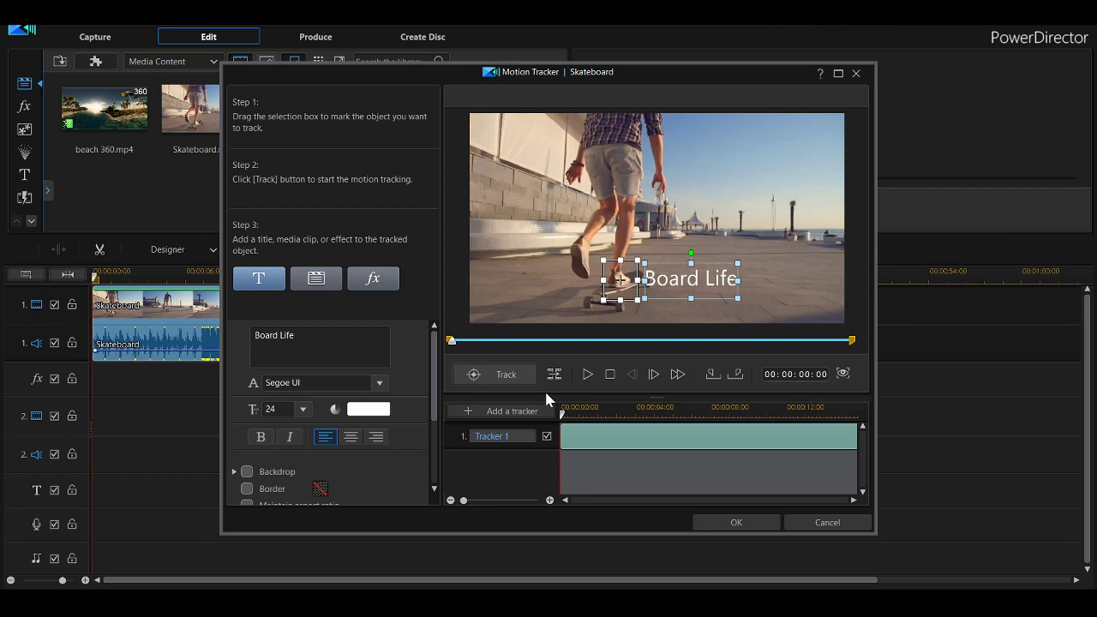
pyautogui.click(587, 377)
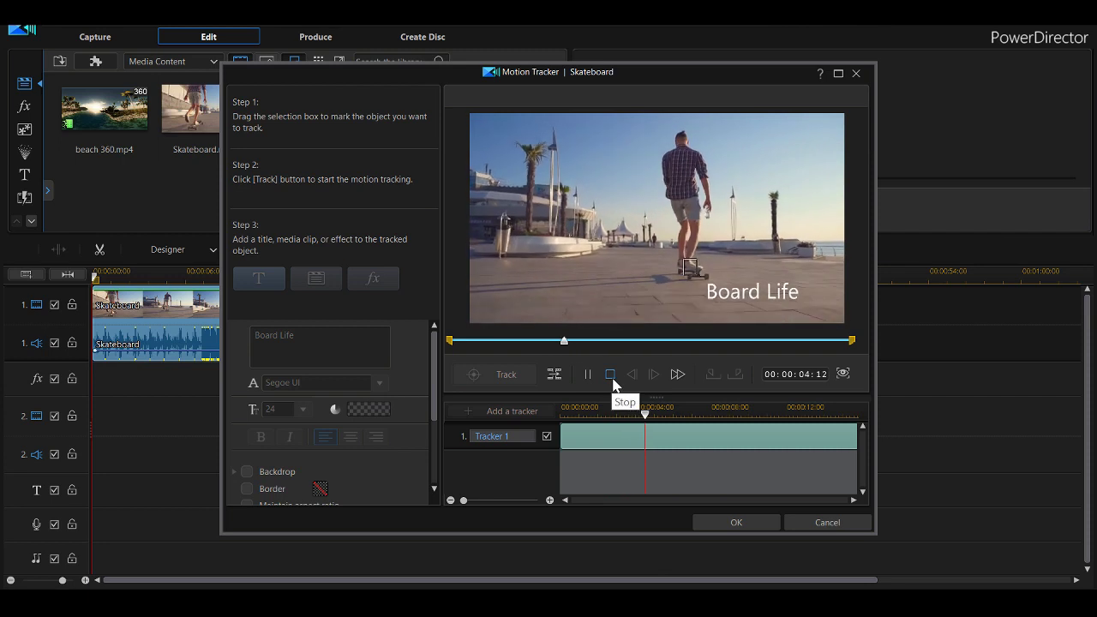
pyautogui.click(611, 374)
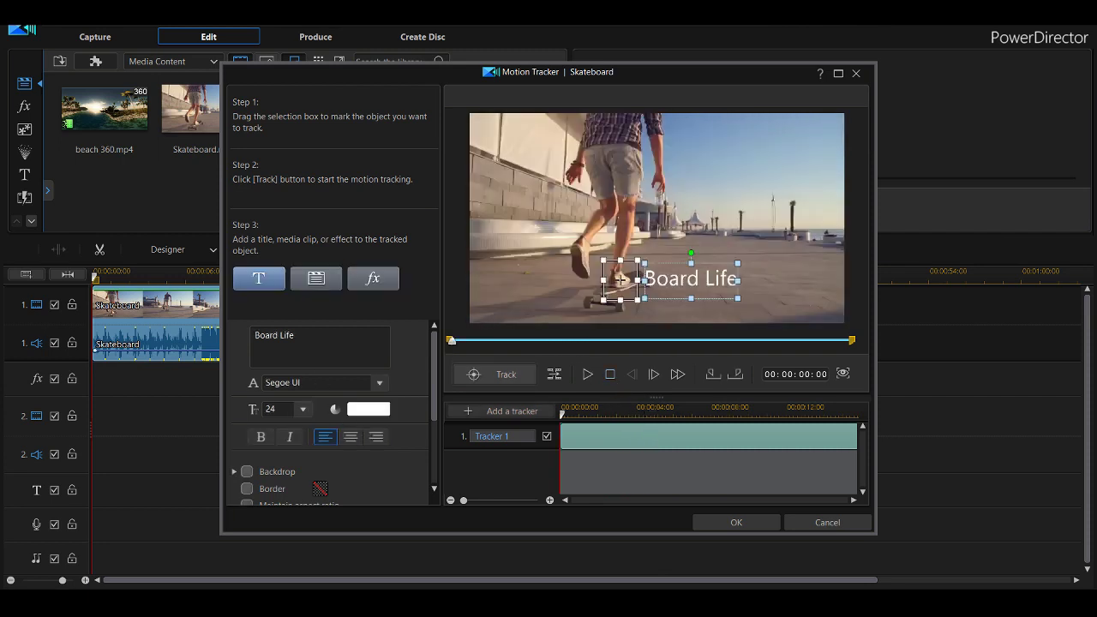
# Step: Make the Board Life title adjust its size with the tracked object and preview the scaling
pyautogui.moveTo(436, 353); pyautogui.dragTo(438, 419)
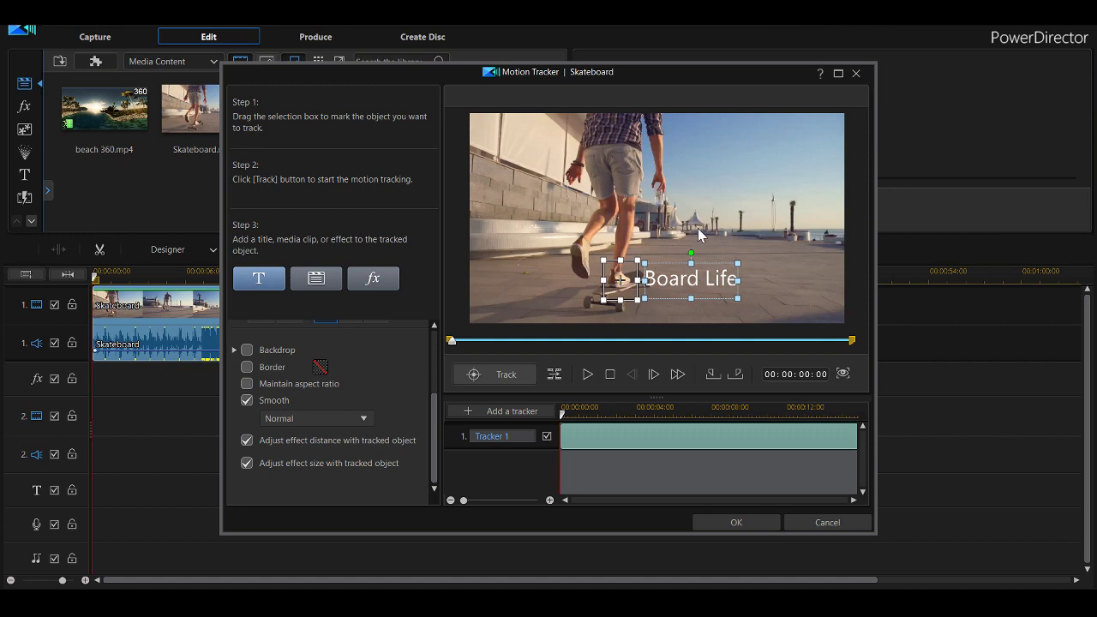
pyautogui.click(588, 374)
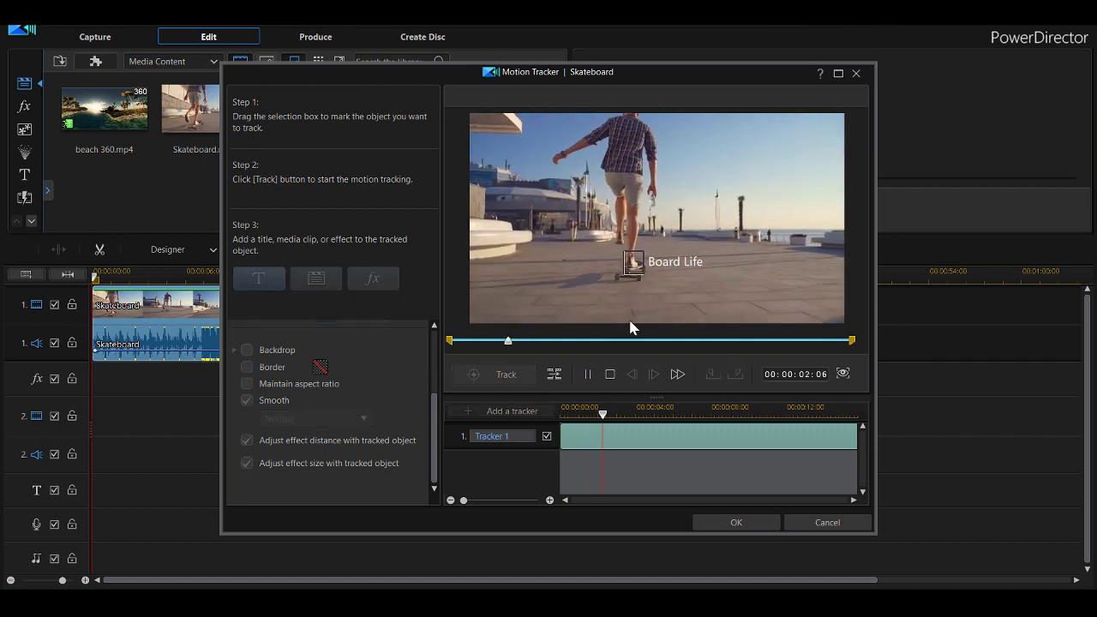
pyautogui.click(611, 375)
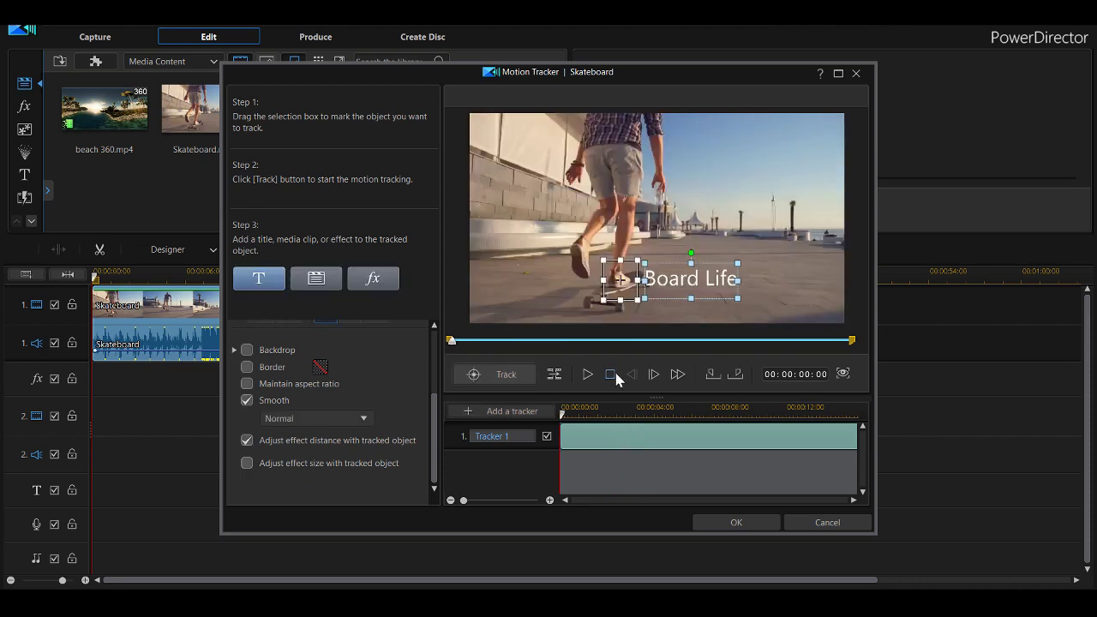
pyautogui.click(247, 466)
# Step: Restyle the Board Life title as bold black Impact at size 26 and move it over the skateboard
pyautogui.moveTo(434, 433); pyautogui.dragTo(435, 370)
pyautogui.click(283, 382)
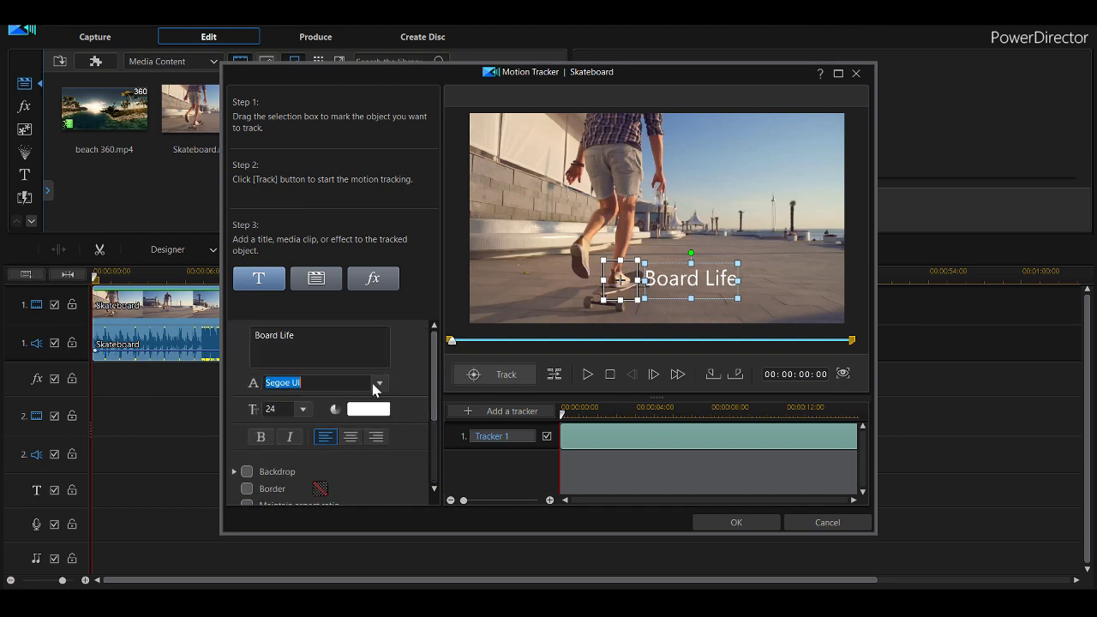
pyautogui.click(379, 383)
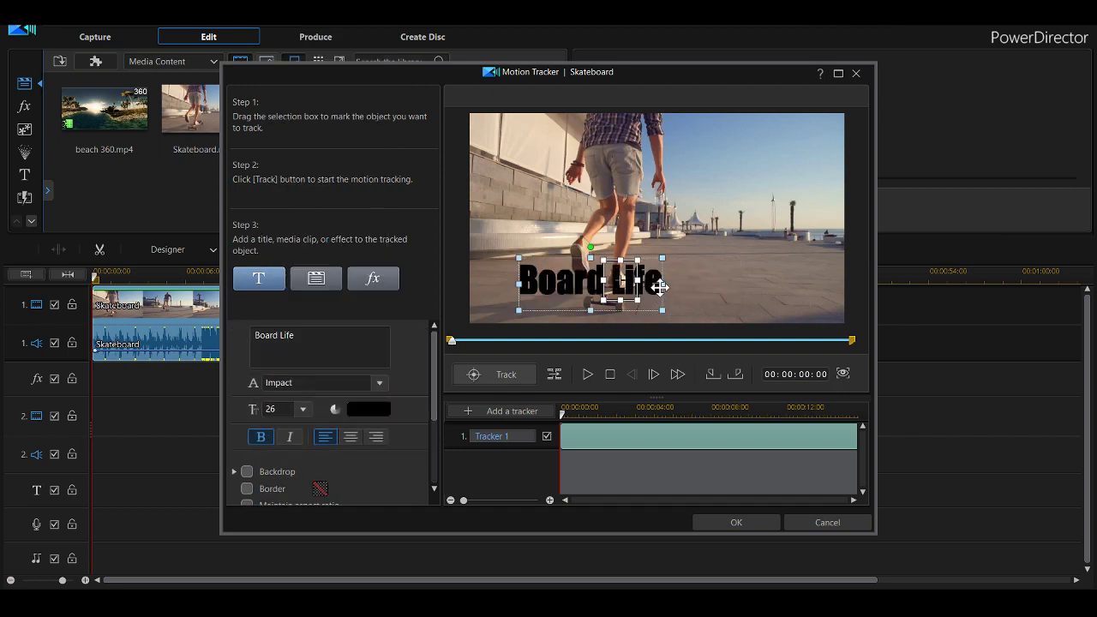
# Step: Add a second tracker and apply the motion-tracked title to the project, playing back the result
pyautogui.click(470, 413)
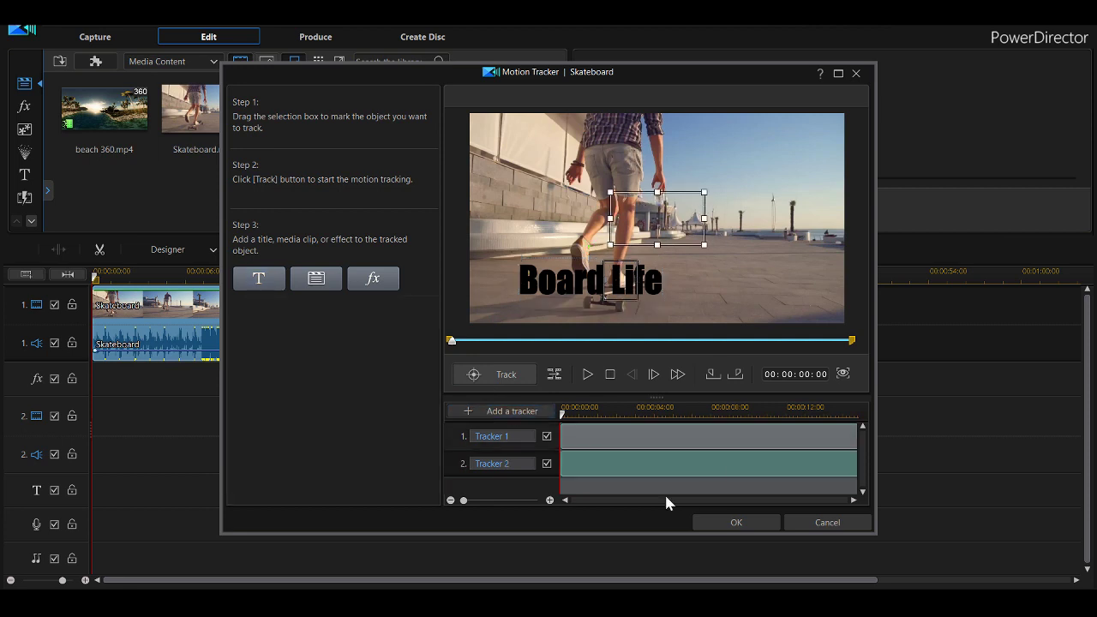
pyautogui.click(734, 523)
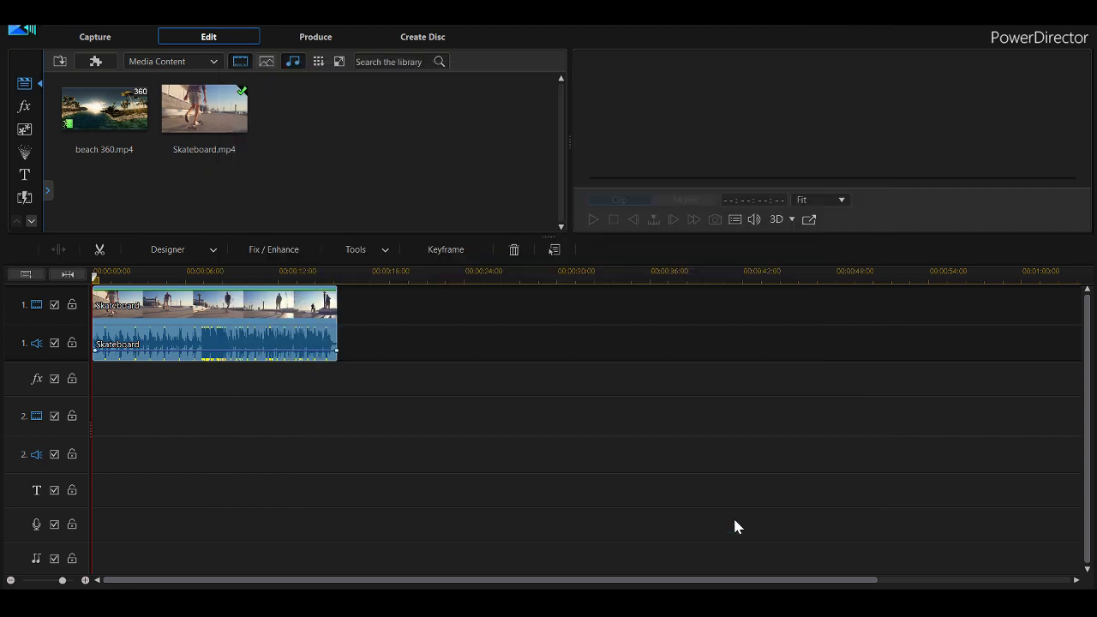
pyautogui.click(596, 219)
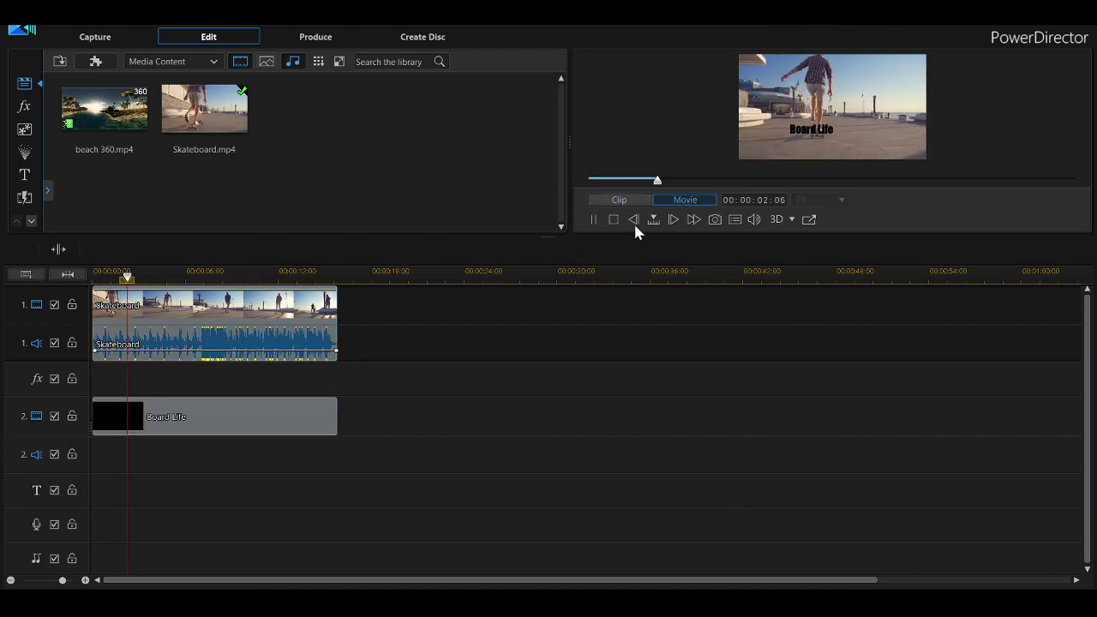
pyautogui.click(614, 221)
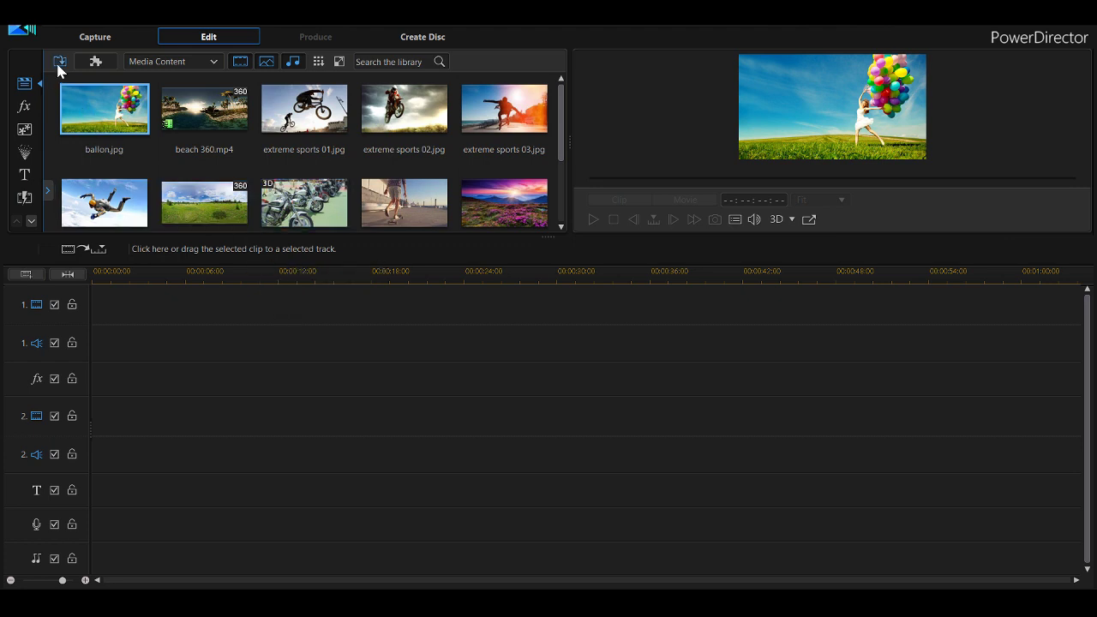
# Step: Filter images out of the library and import all the video files from the Tutorials 2019 folder
pyautogui.click(267, 65)
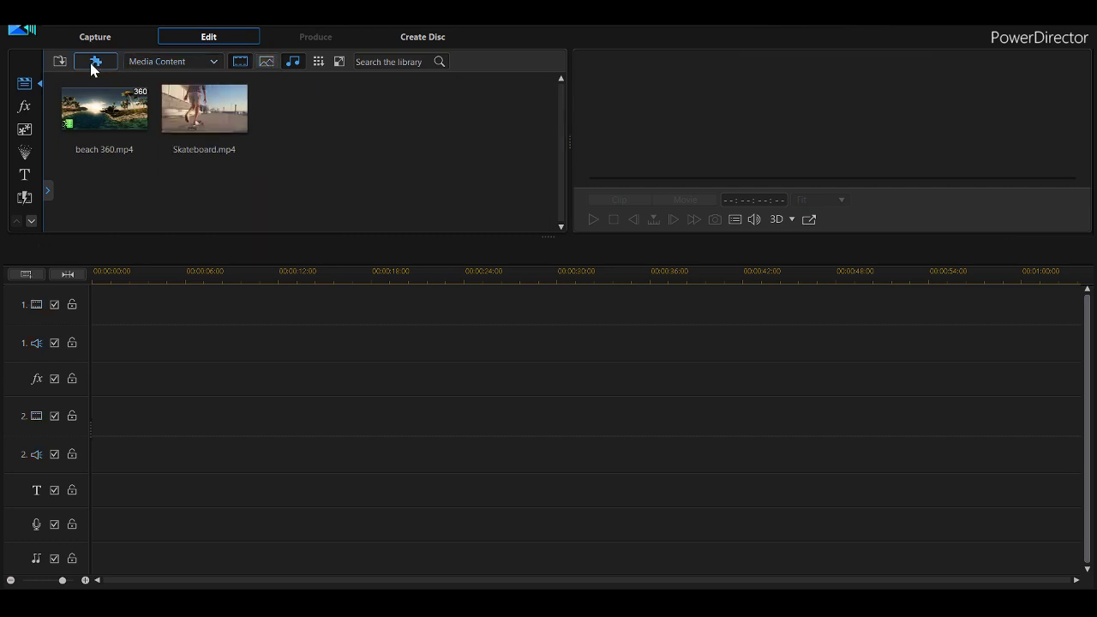
pyautogui.click(62, 66)
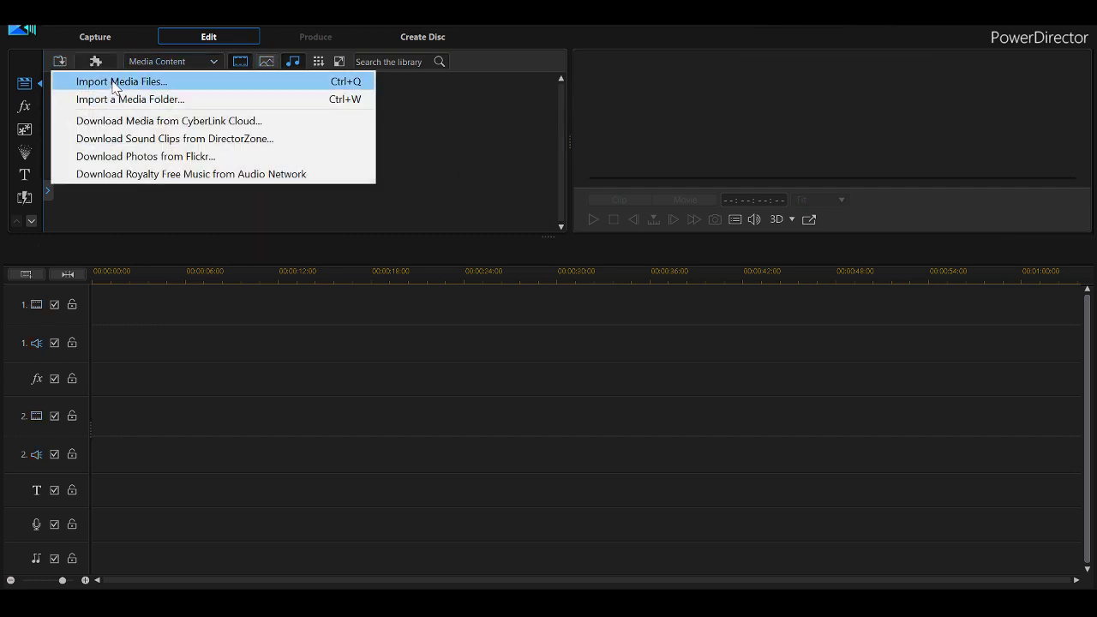
pyautogui.click(115, 82)
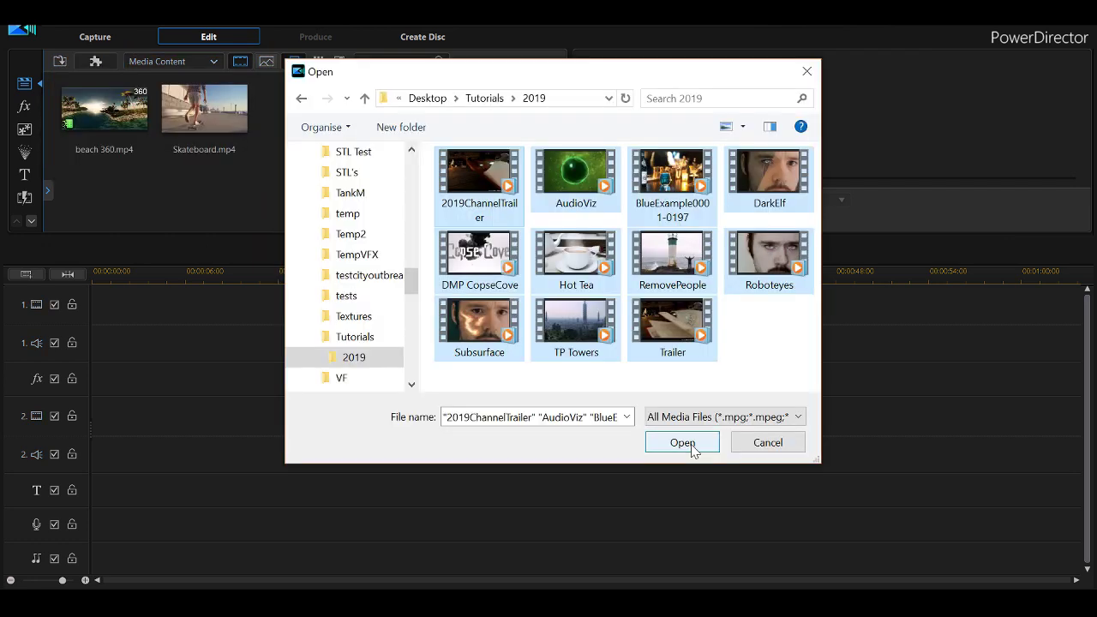
pyautogui.click(691, 447)
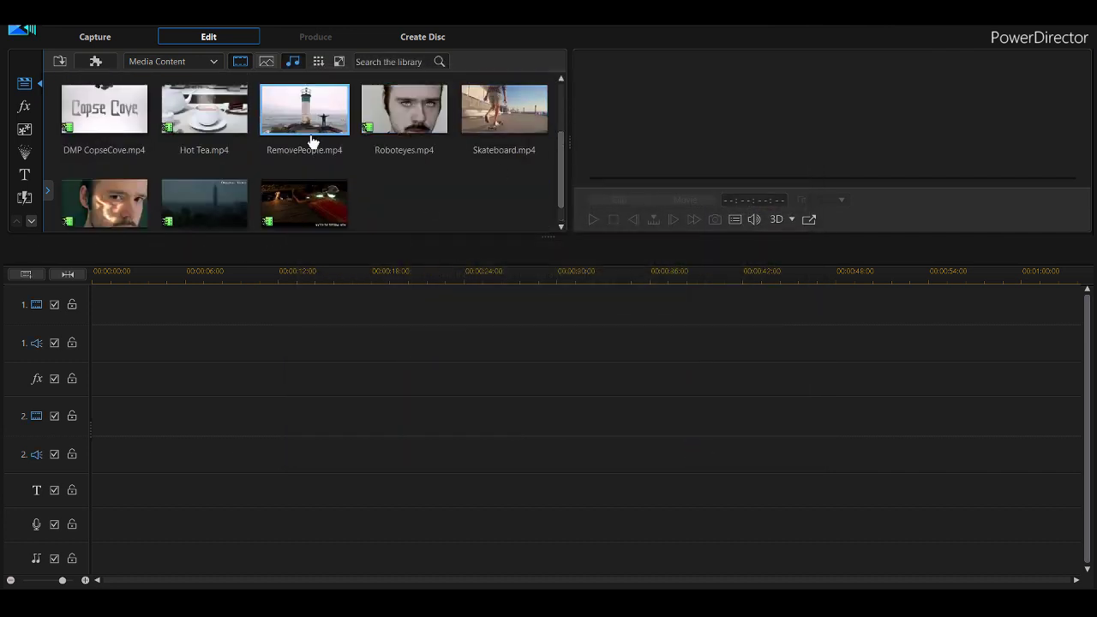
pyautogui.moveTo(563, 172); pyautogui.dragTo(563, 131)
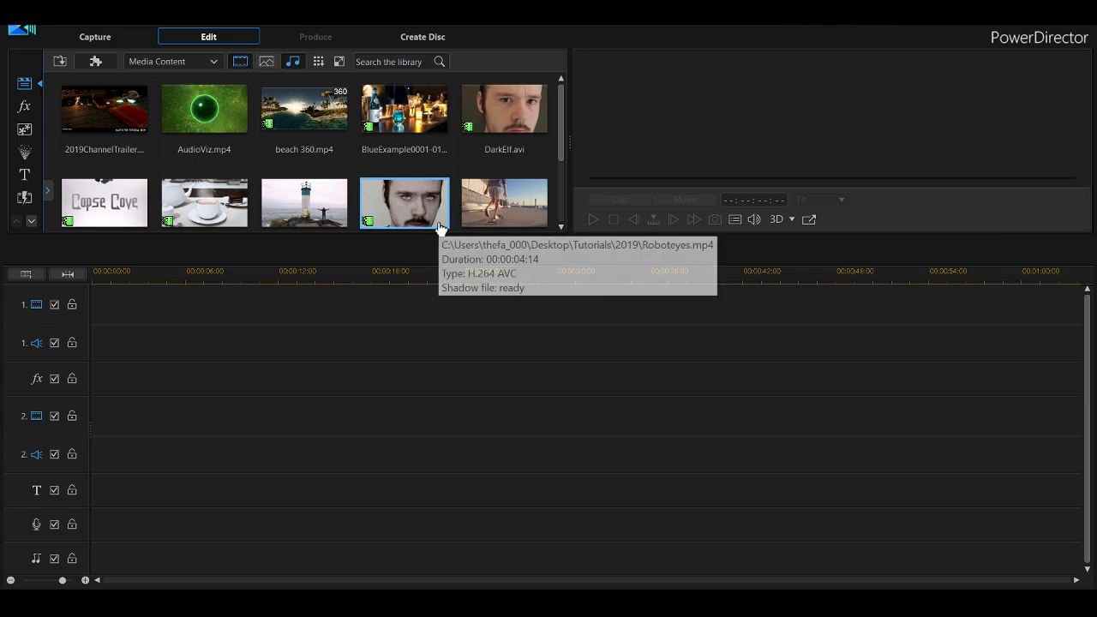
# Step: Start a video collage with the four-frame layout ordered 2, 3, 4, 1 and show only videos in its media list
pyautogui.click(96, 62)
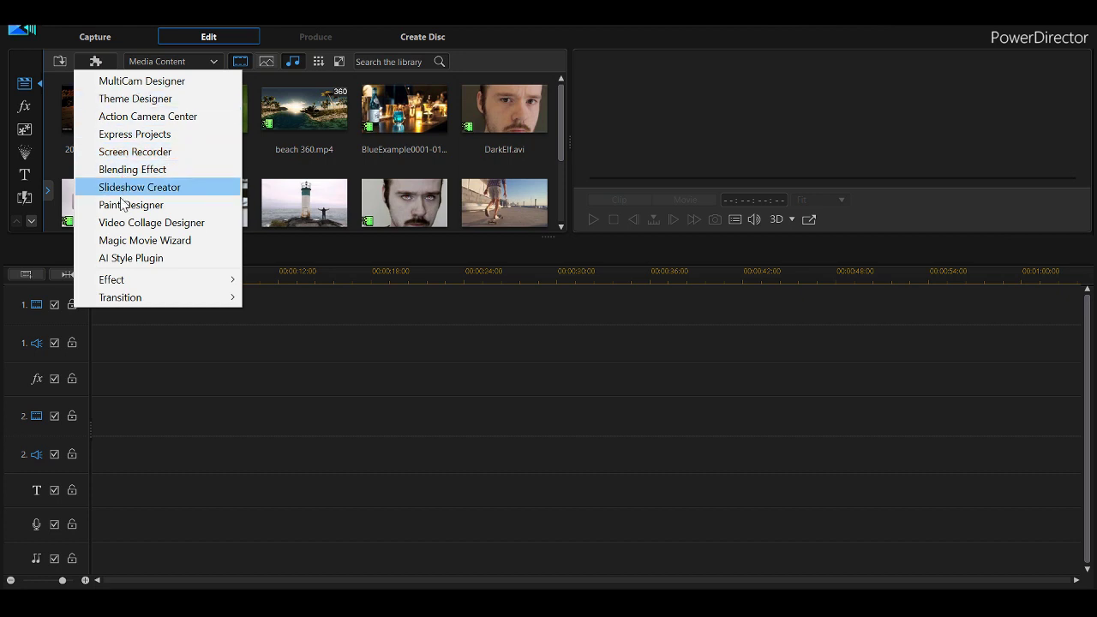
pyautogui.click(193, 228)
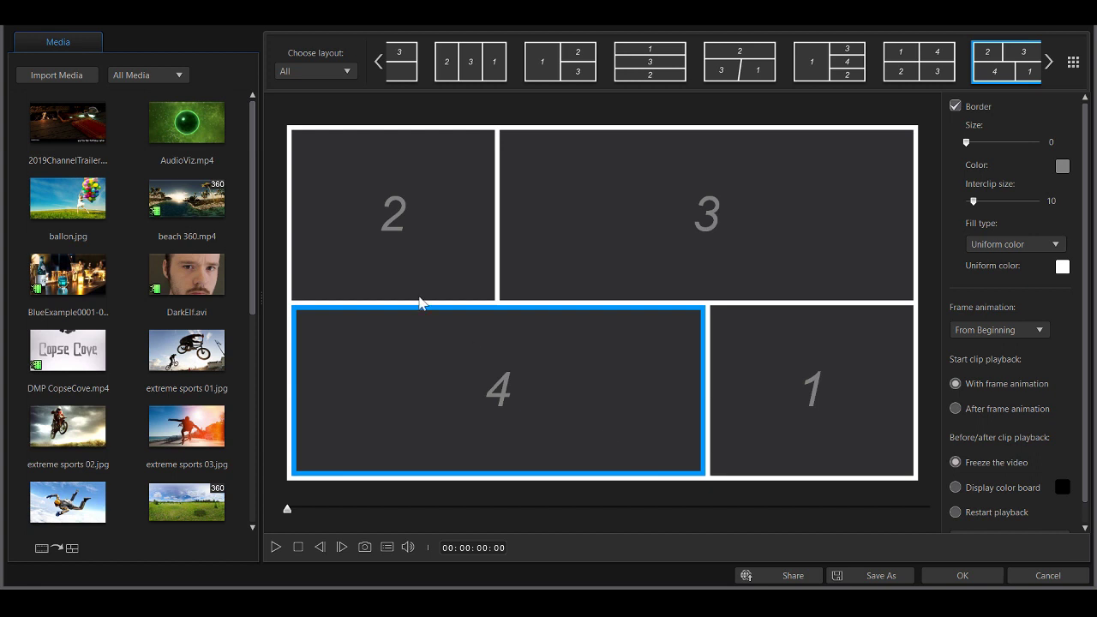
pyautogui.click(169, 75)
pyautogui.click(132, 115)
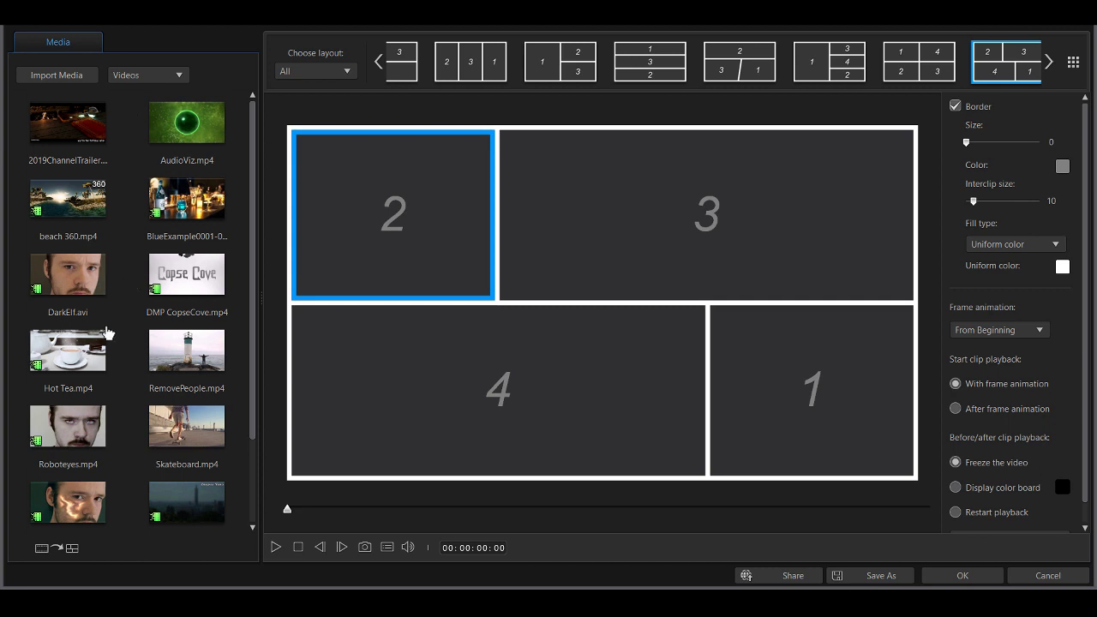
# Step: Place Hot Tea.mp4 in frame 3 of the collage and mute its audio
pyautogui.moveTo(71, 359); pyautogui.dragTo(766, 230)
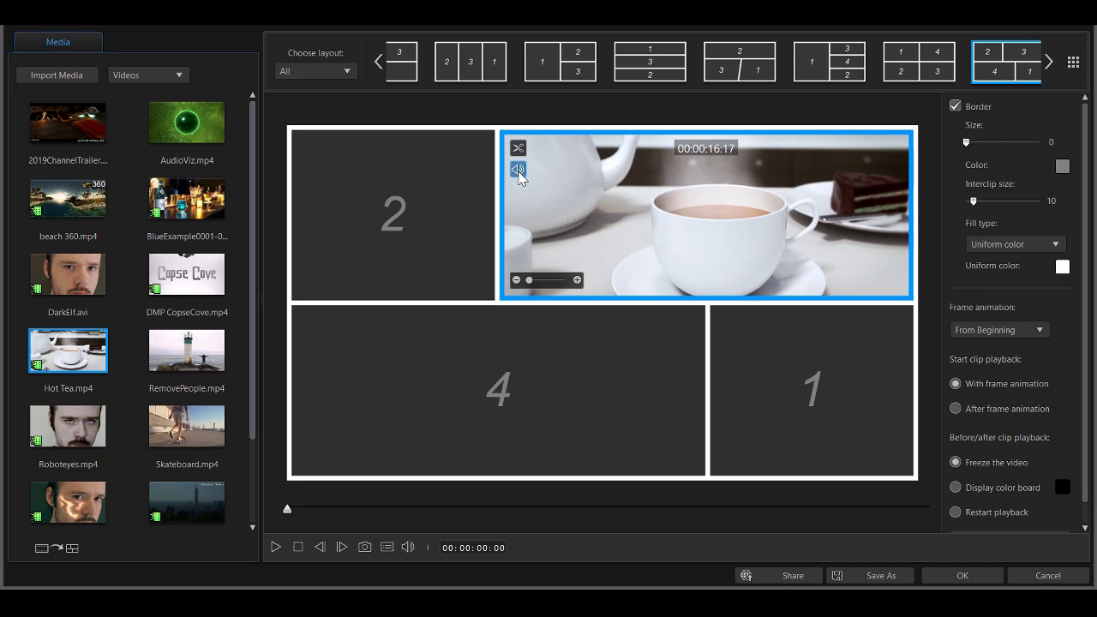
pyautogui.click(518, 170)
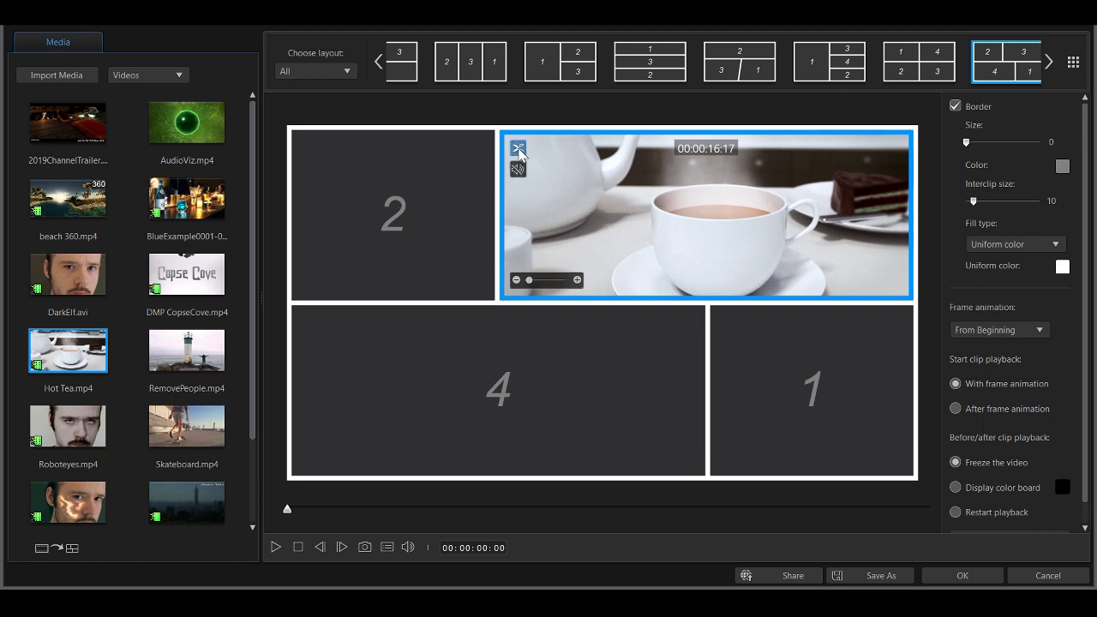
# Step: Trim the Hot Tea clip to an in position of 00:00:01:08 and an out position of 00:00:12:13
pyautogui.doubleClick(574, 176)
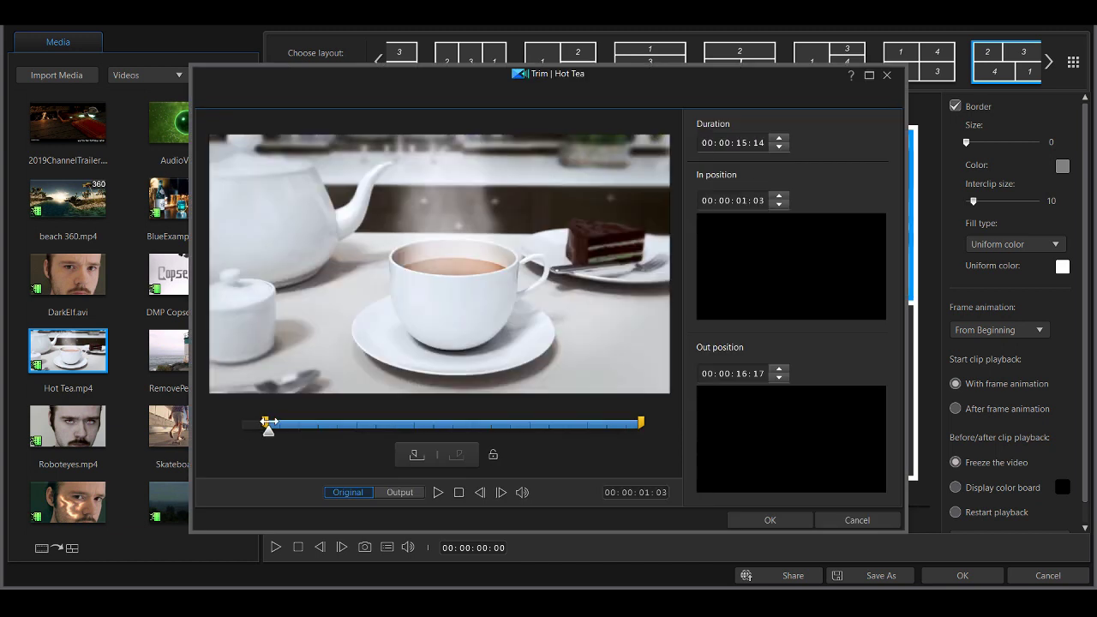
pyautogui.moveTo(639, 421)
pyautogui.mouseDown()
pyautogui.moveTo(529, 421)
pyautogui.moveTo(538, 421)
pyautogui.mouseUp()
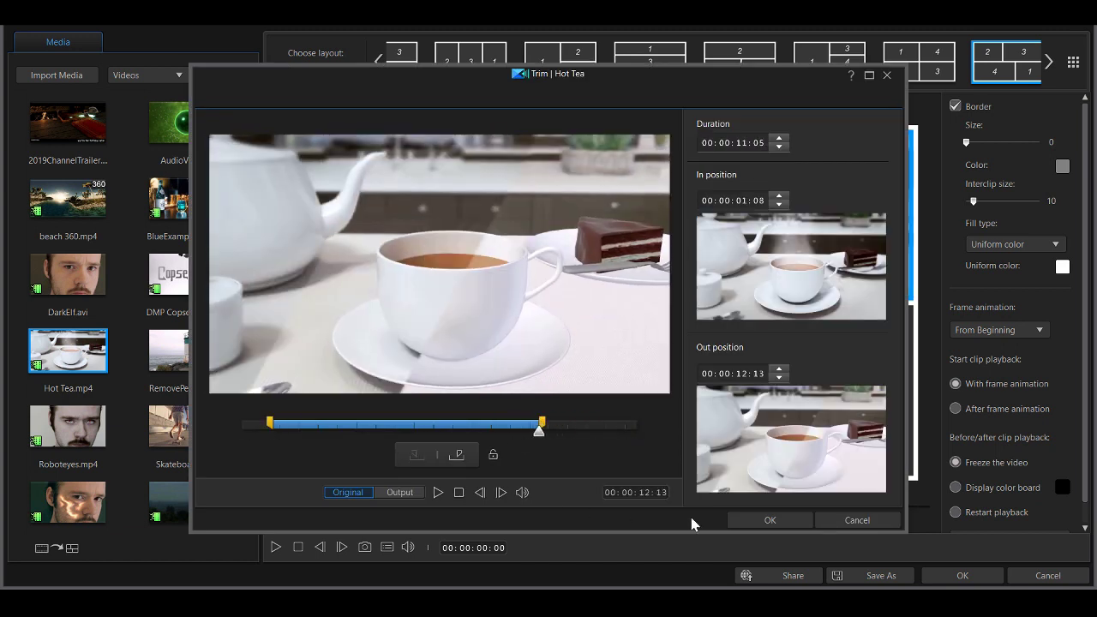
pyautogui.click(768, 520)
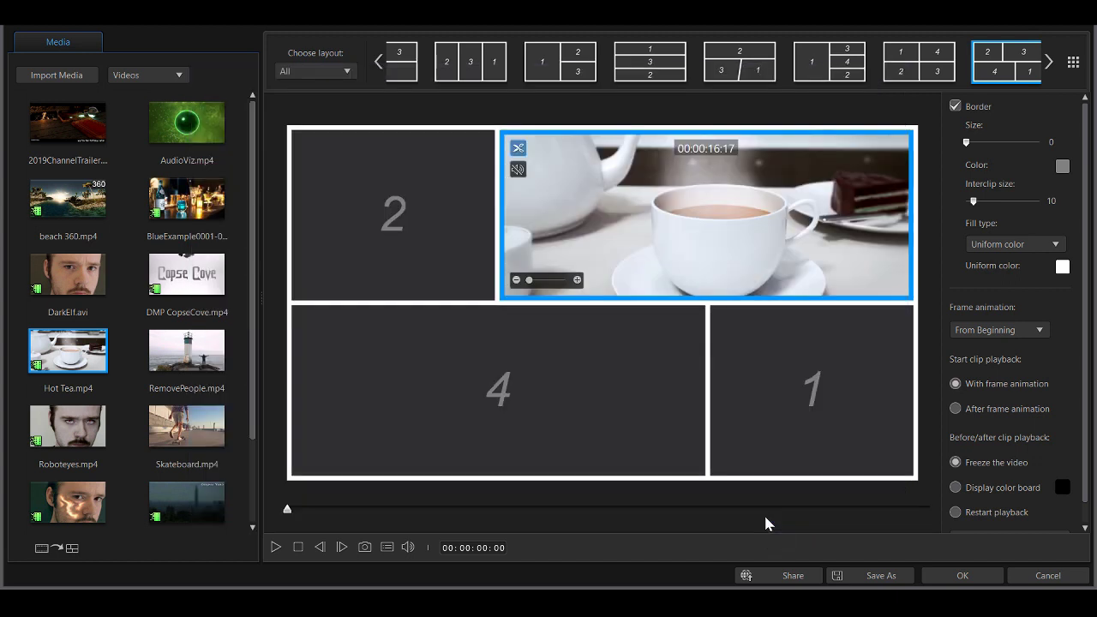
# Step: Fill the collage's remaining frames with AudioViz.mp4 in frame 2, DMP CopseCove.mp4 in frame 4 and Roboteyes.mp4 in frame 1
pyautogui.click(810, 381)
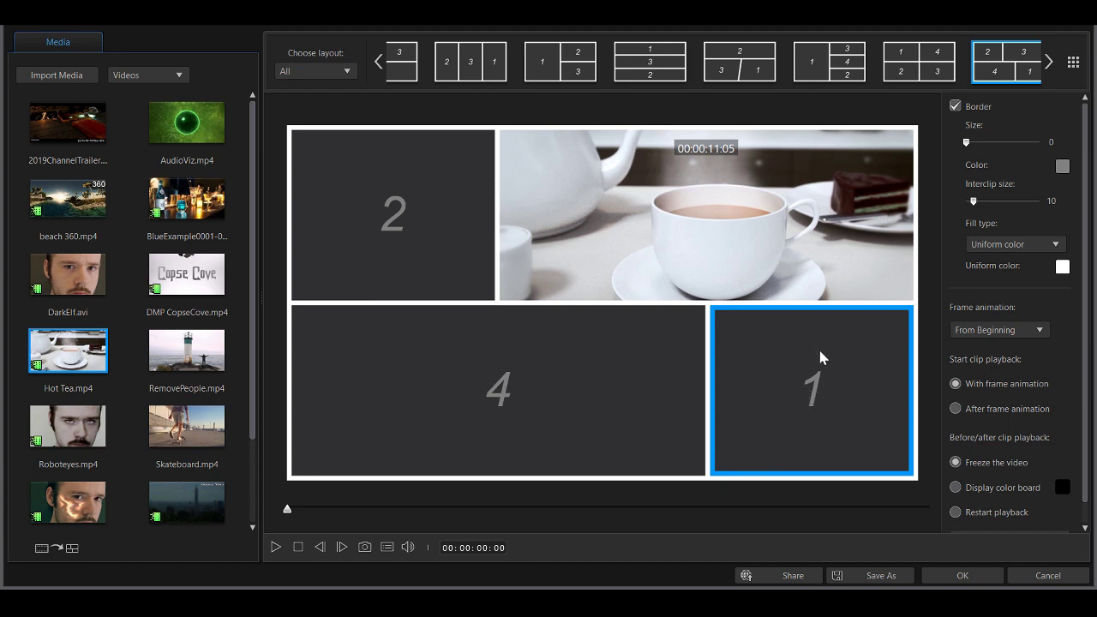
pyautogui.moveTo(186, 122); pyautogui.dragTo(385, 208)
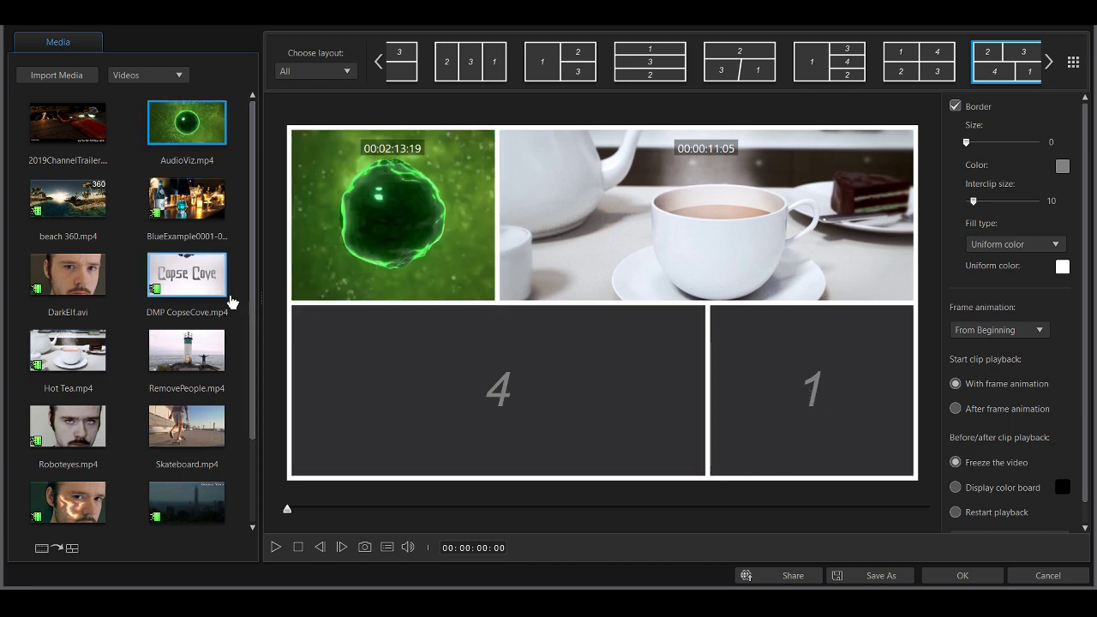
pyautogui.scroll(-3, 194, 422)
pyautogui.scroll(3, 196, 394)
pyautogui.moveTo(188, 276); pyautogui.dragTo(455, 374)
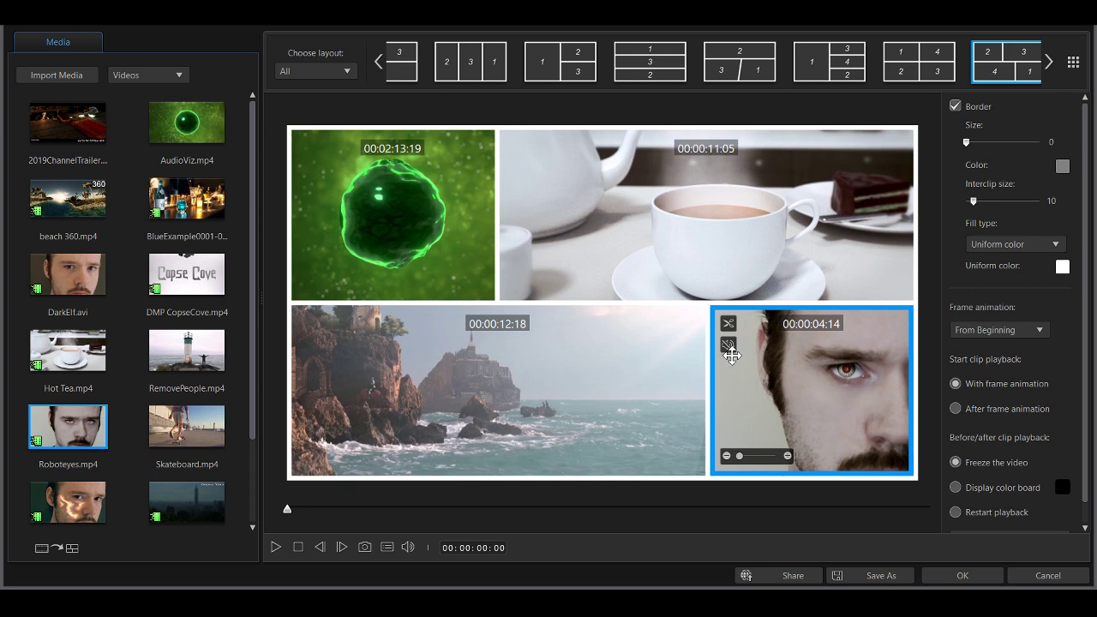
# Step: Mute the Roboteyes clip in frame 1 and reposition its footage slightly within the frame
pyautogui.click(727, 347)
pyautogui.scroll(3, 836, 411)
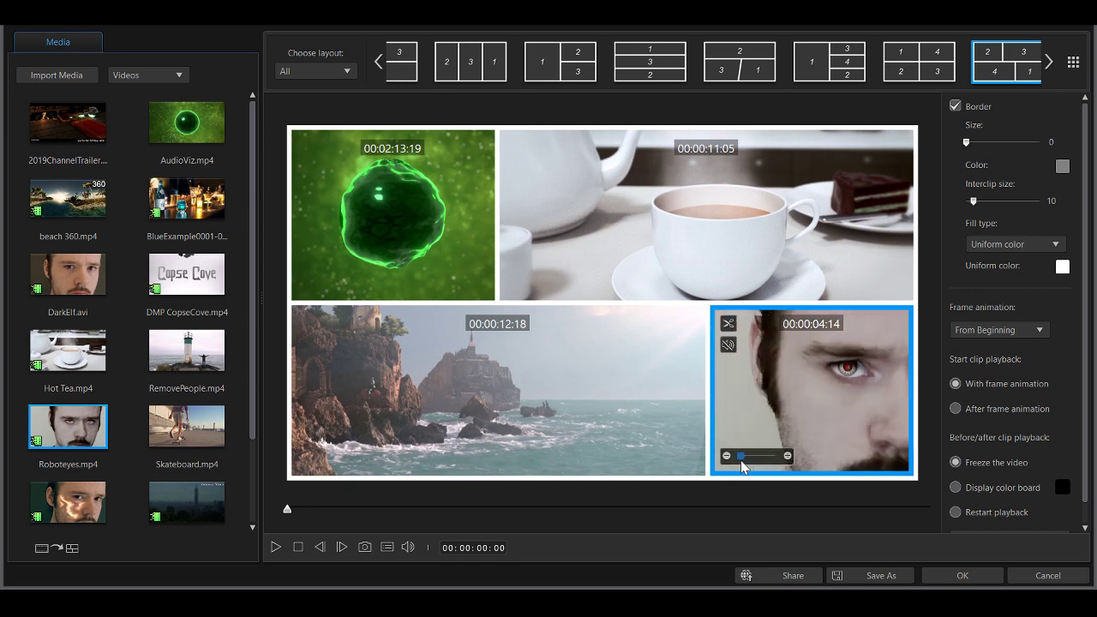
pyautogui.moveTo(836, 411)
pyautogui.mouseDown()
pyautogui.moveTo(783, 396)
pyautogui.moveTo(825, 399)
pyautogui.moveTo(845, 428)
pyautogui.mouseUp()
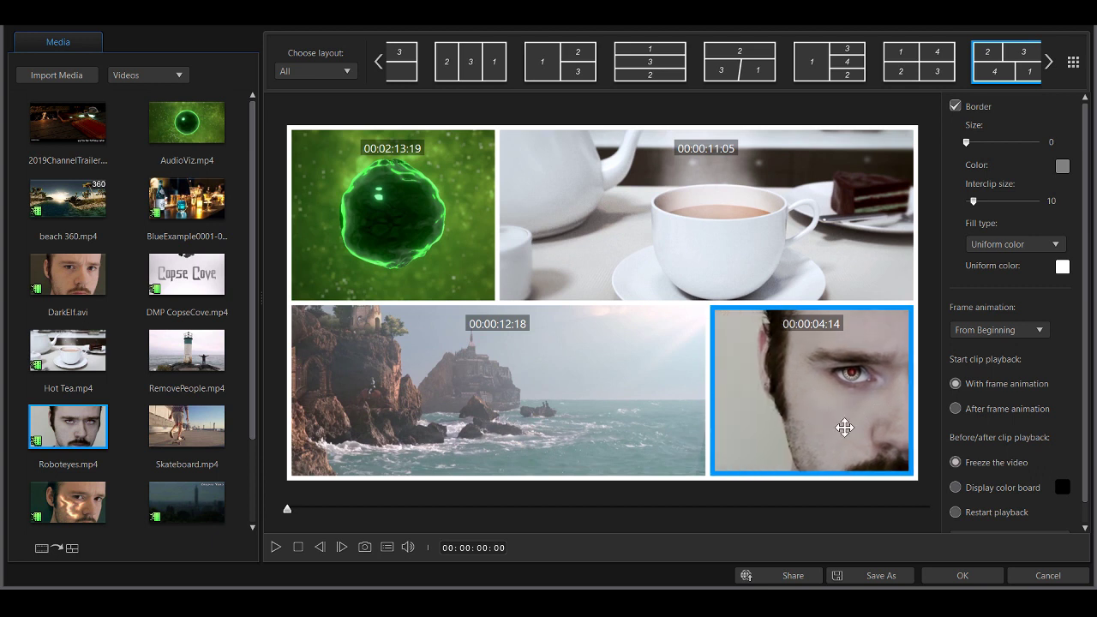
# Step: Preview the four-clip collage with its frame animation and insert it into the timeline
pyautogui.click(276, 549)
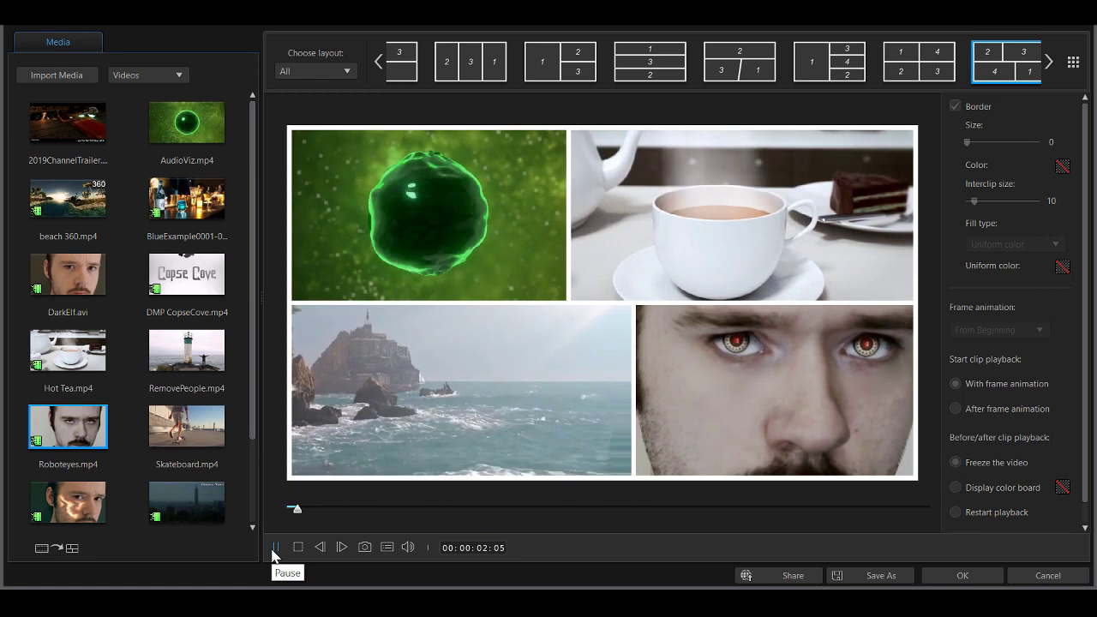
pyautogui.click(299, 547)
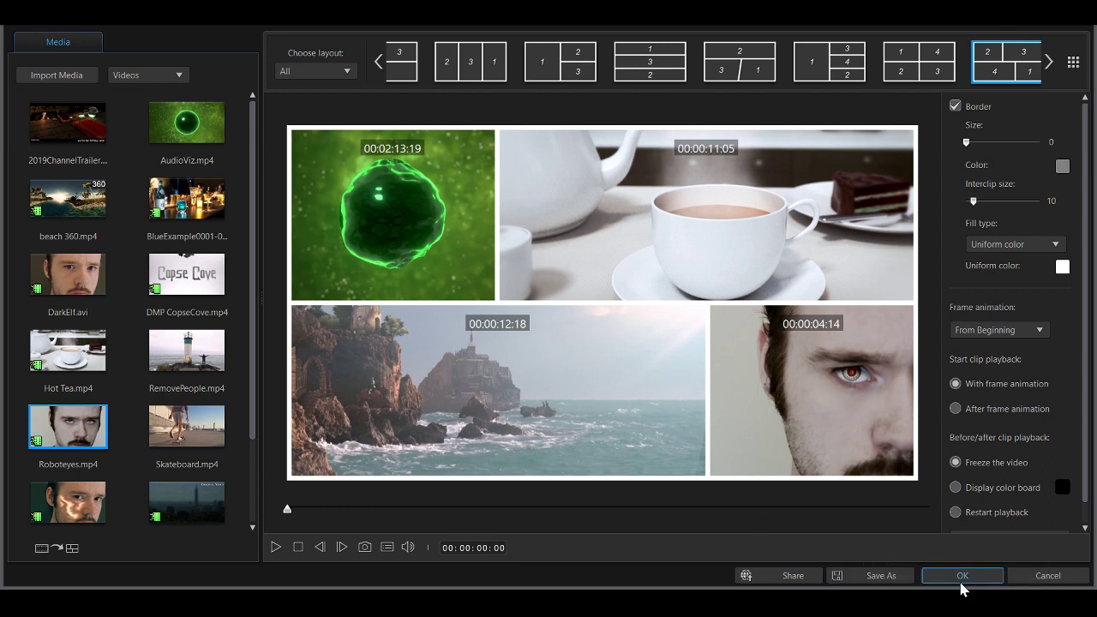
pyautogui.click(961, 575)
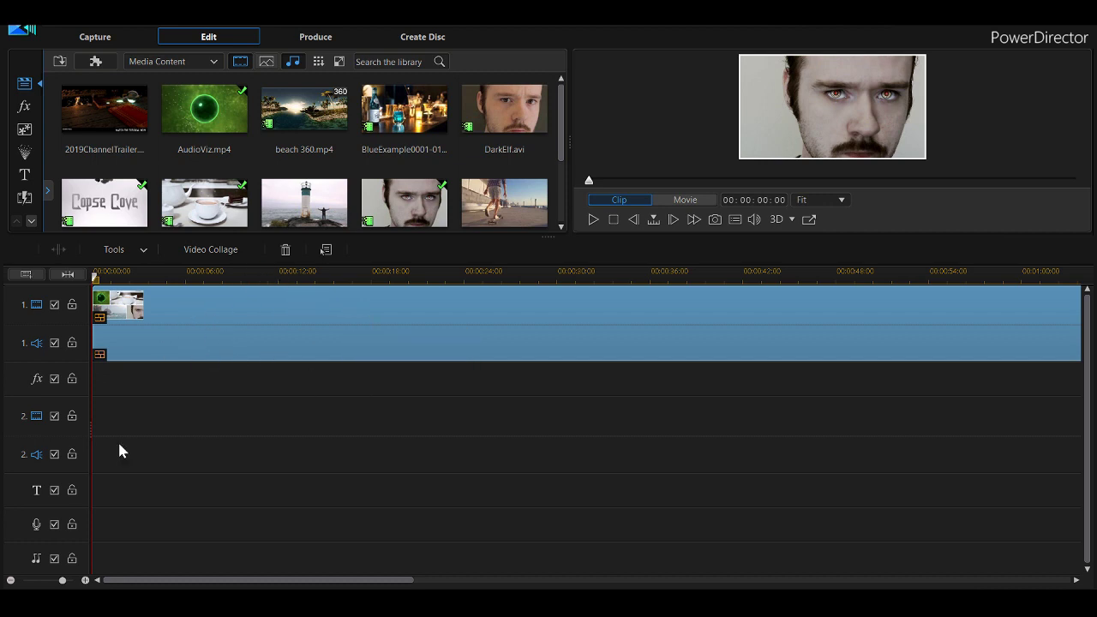
# Step: Split the collage clip on video track 1 at 00:00:12:23 and delete the part after the split
pyautogui.moveTo(62, 581); pyautogui.dragTo(57, 581)
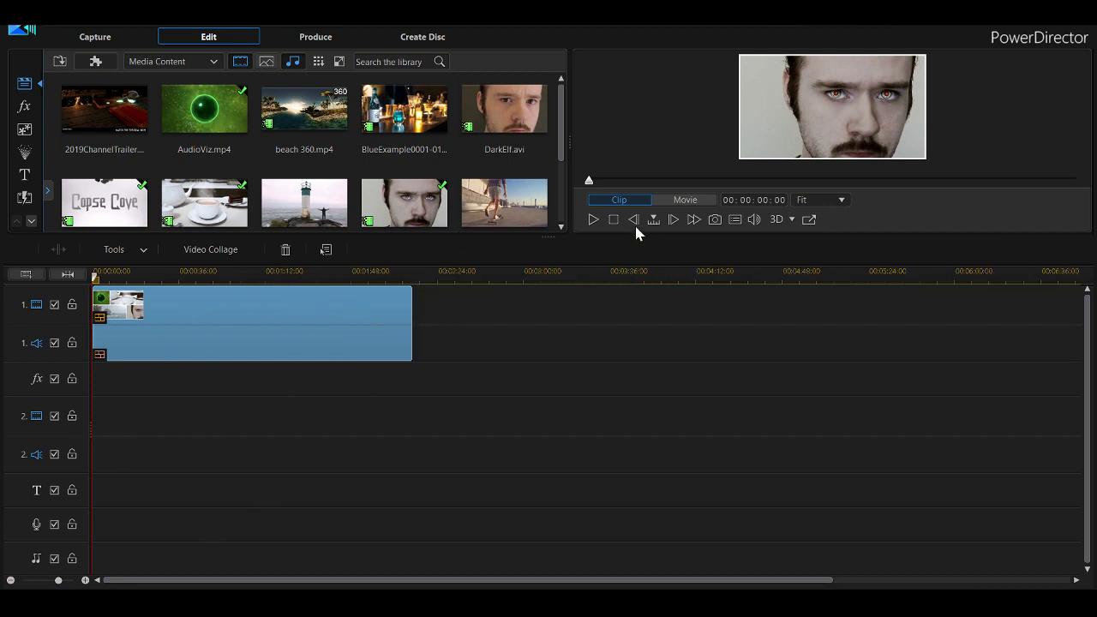
pyautogui.click(594, 221)
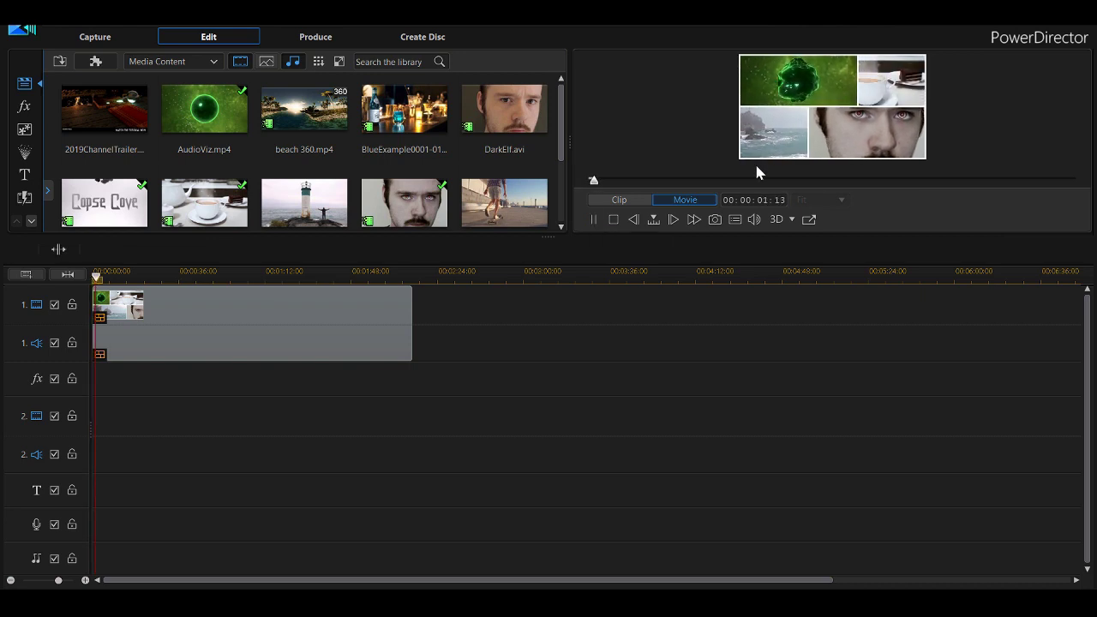
pyautogui.click(124, 304)
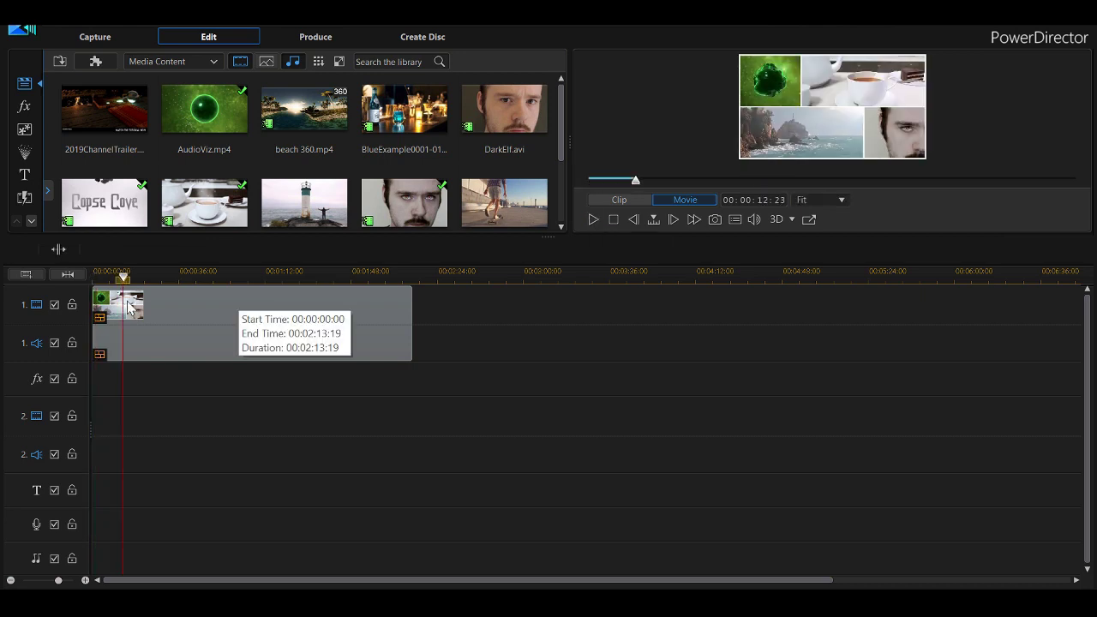
pyautogui.click(172, 304)
pyautogui.click(56, 249)
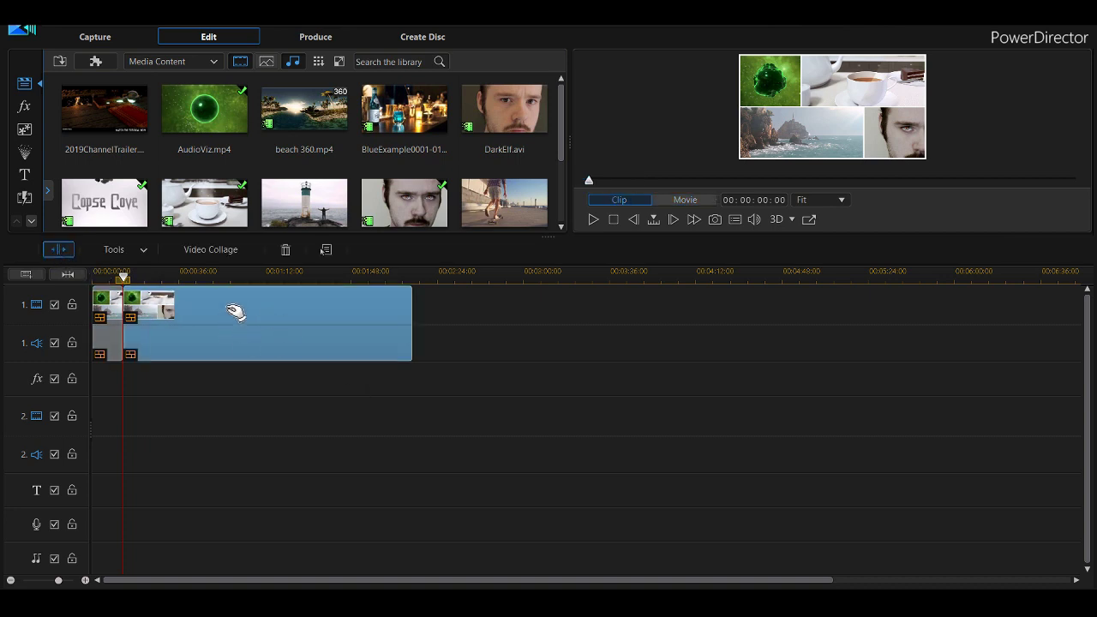
pyautogui.press('Delete')
# Step: Try moving the shortened collage clip further along video track 1, and undo the move
pyautogui.moveTo(113, 333); pyautogui.dragTo(150, 296)
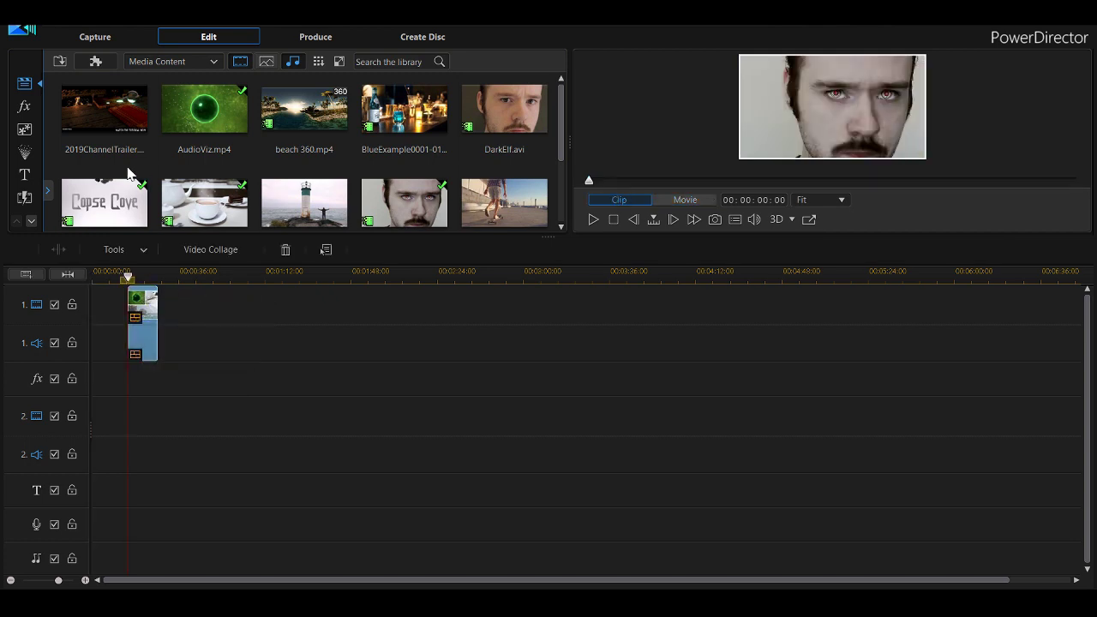
pyautogui.moveTo(562, 142); pyautogui.dragTo(563, 154)
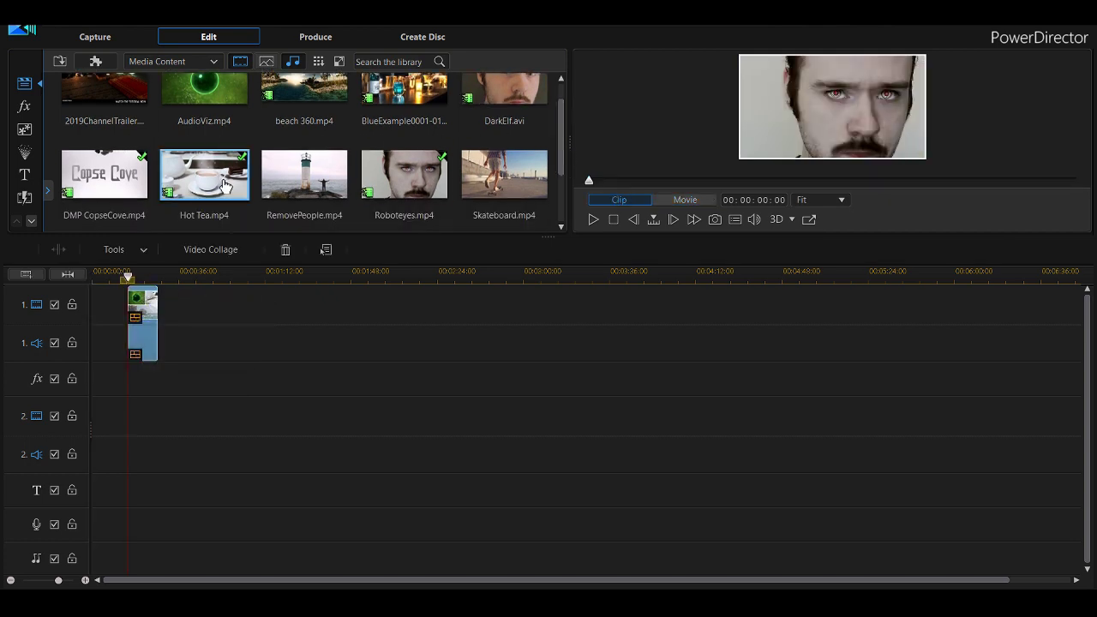
pyautogui.hotkey('ctrl', 'z')
# Step: Look at an empty Video Collage Designer, close it, and review the list of other available plugins
pyautogui.click(101, 61)
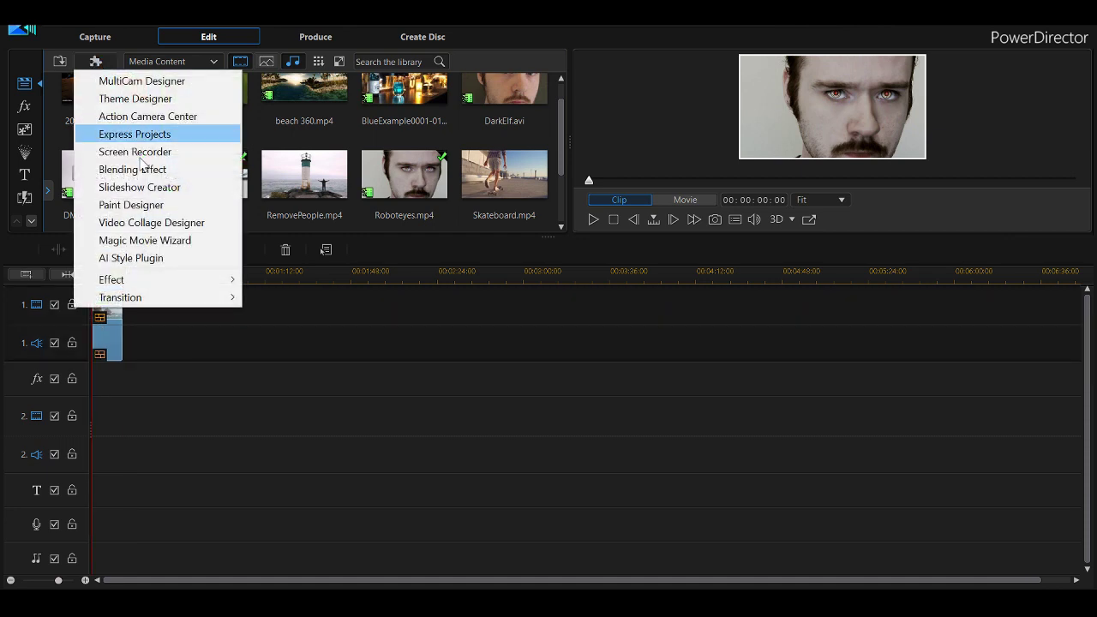
pyautogui.click(181, 224)
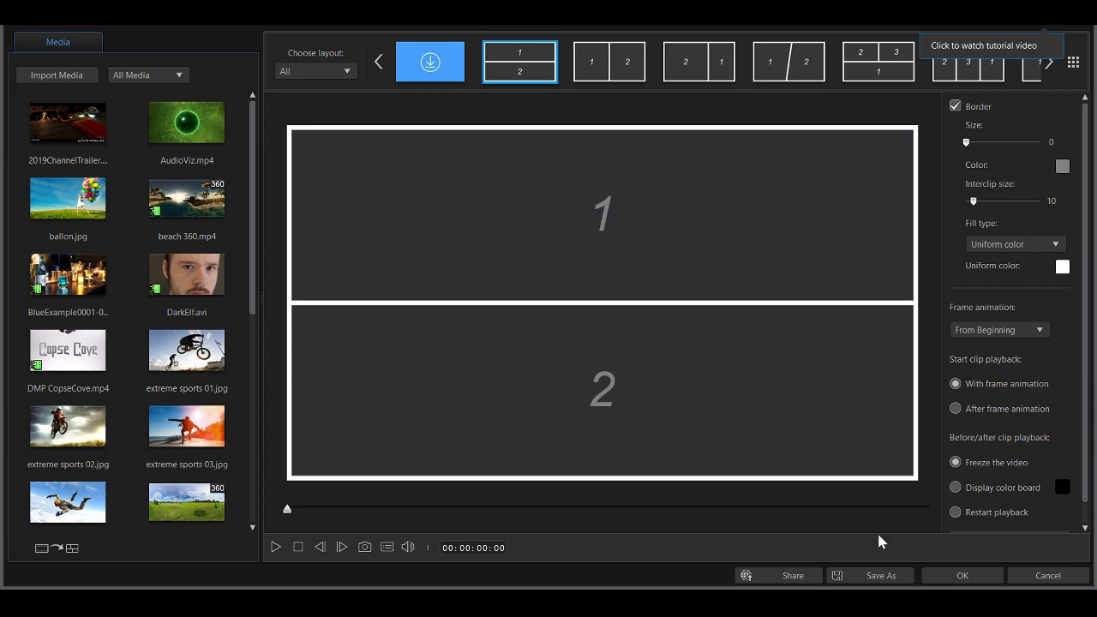
pyautogui.click(989, 583)
pyautogui.click(96, 61)
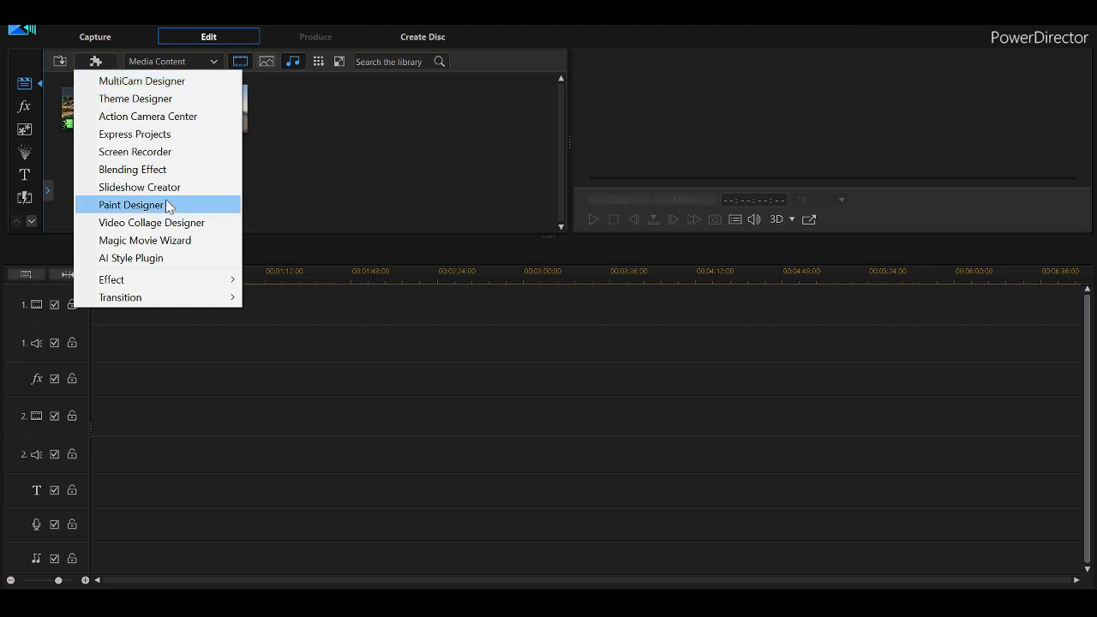
pyautogui.click(289, 149)
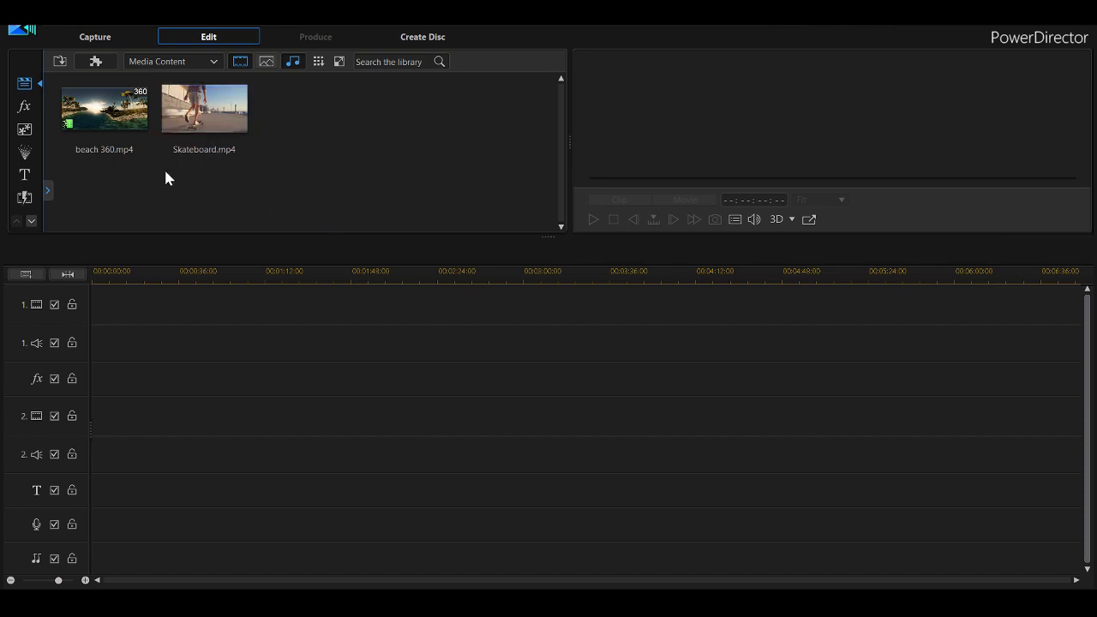
# Step: Import Meteora - 926.mp4 into the media library
pyautogui.click(58, 62)
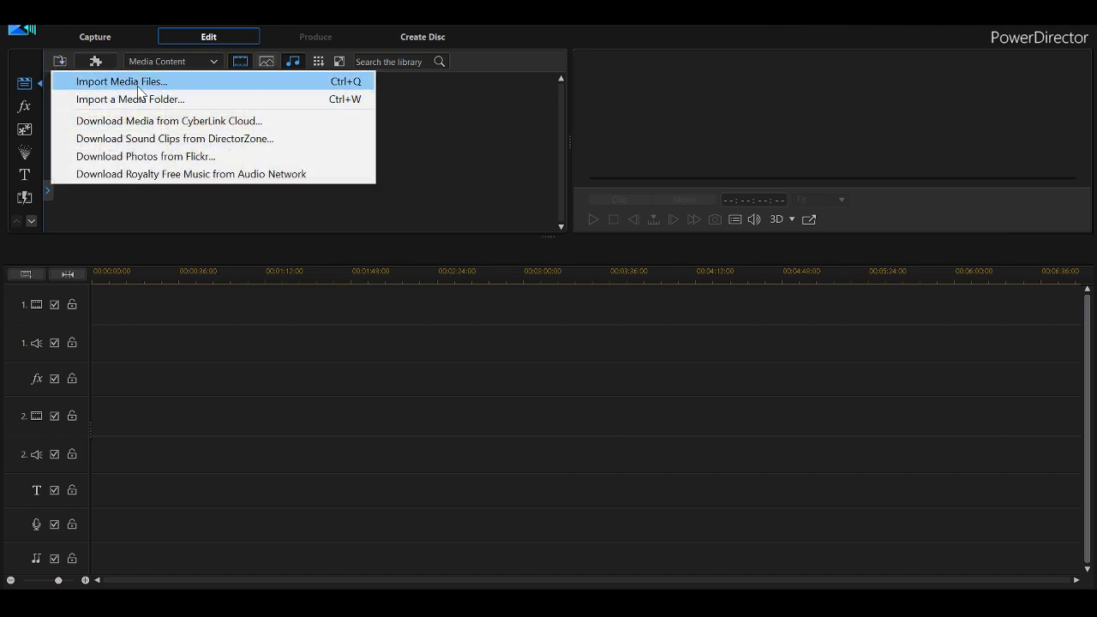
pyautogui.click(193, 162)
# Step: Place Meteora - 926.mp4 at the start of video track 1, preview it, and delete it from the timeline
pyautogui.moveTo(210, 127); pyautogui.dragTo(81, 329)
pyautogui.press('space')
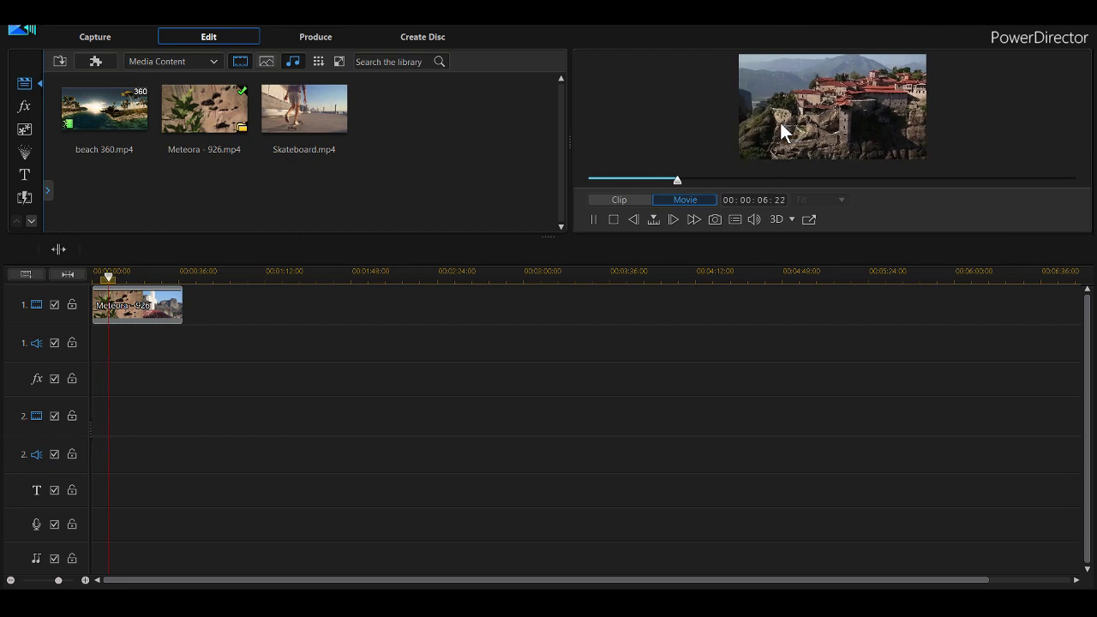
pyautogui.click(612, 219)
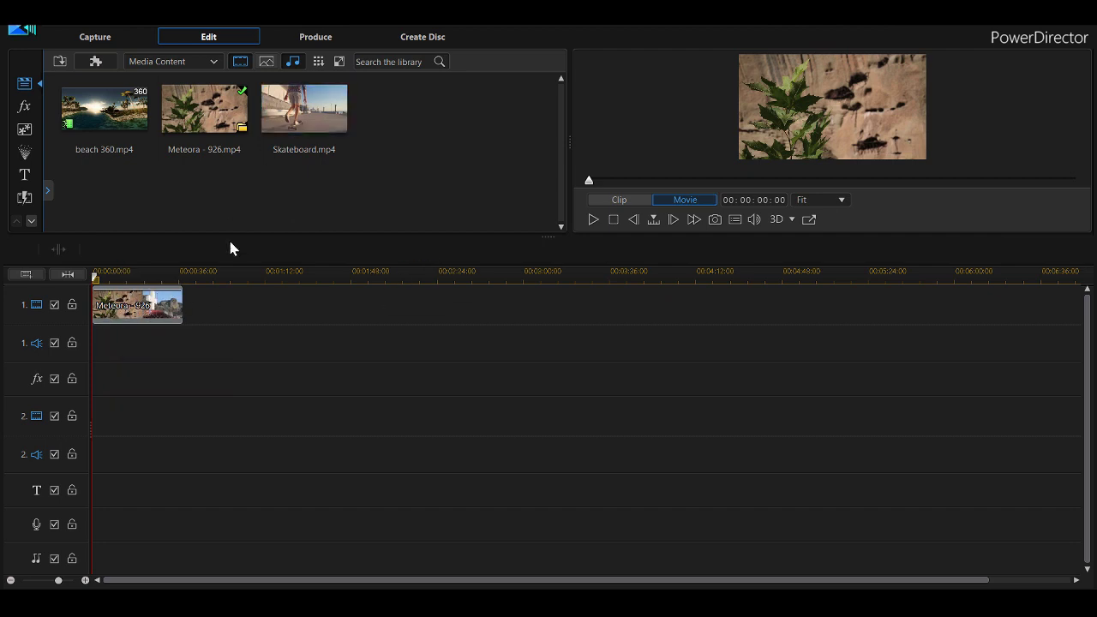
pyautogui.press('Delete')
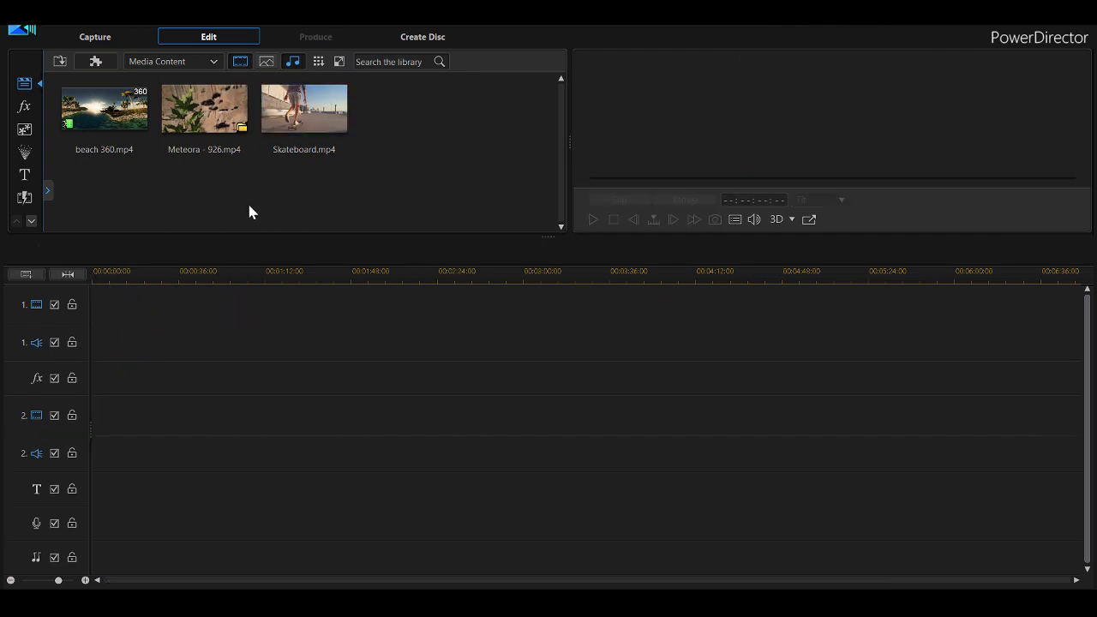
# Step: Open Meteora - 926.mp4 for precutting and set the single trim's out position to 00:00:37:22
pyautogui.click(188, 112)
pyautogui.rightClick(187, 113)
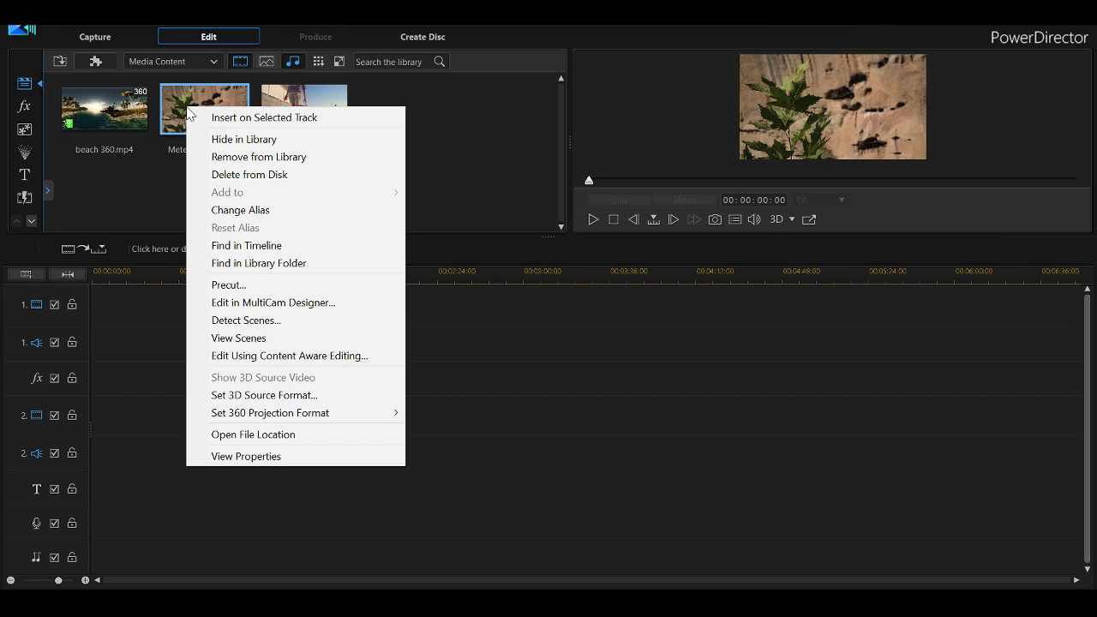
pyautogui.click(253, 292)
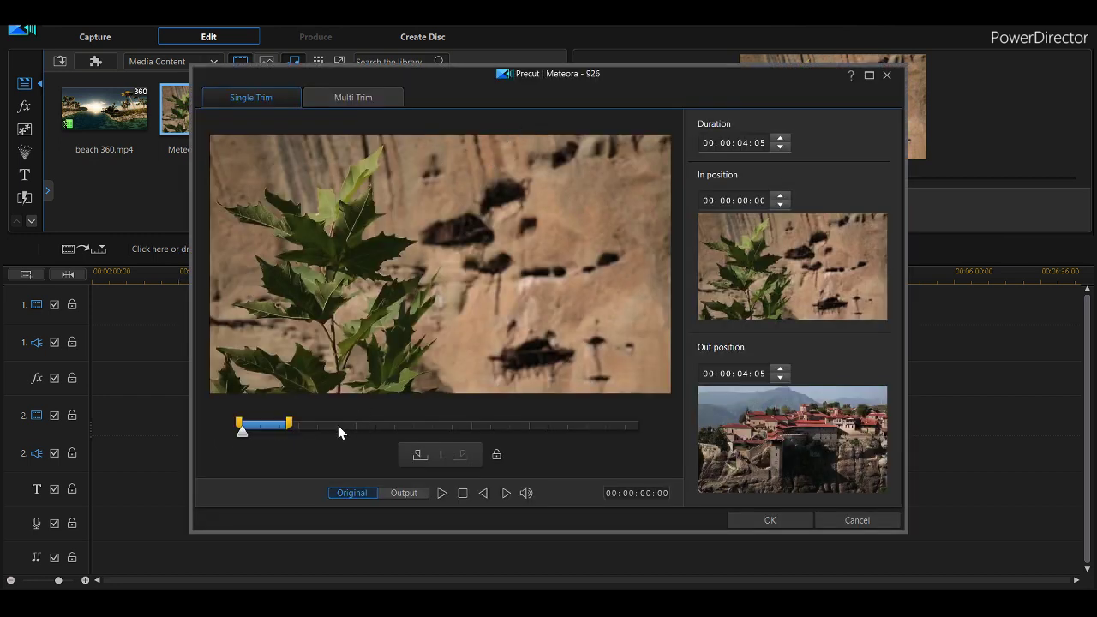
pyautogui.moveTo(289, 425); pyautogui.dragTo(645, 442)
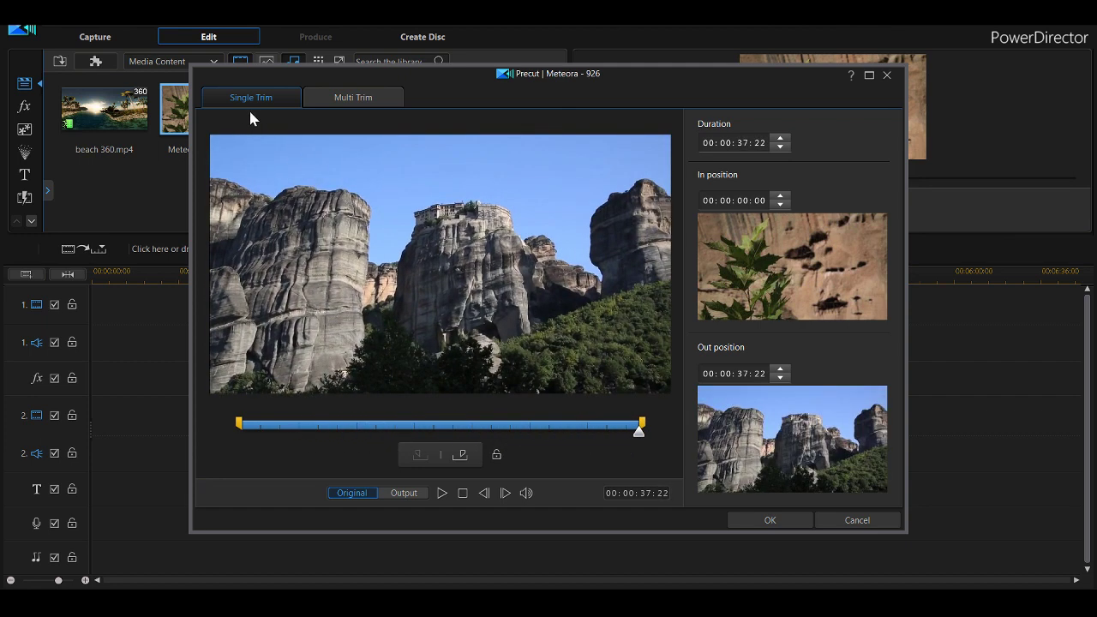
# Step: In Multi Trim, detect the scenes across the whole Meteora clip, split them automatically, and apply the precut segments
pyautogui.click(349, 99)
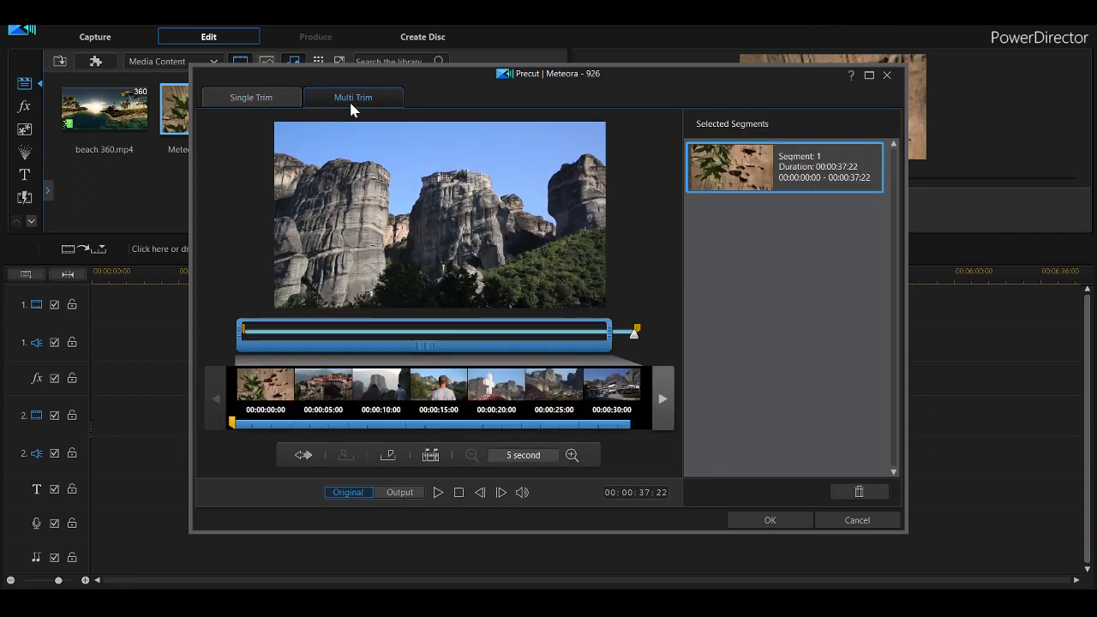
pyautogui.moveTo(612, 330); pyautogui.dragTo(643, 332)
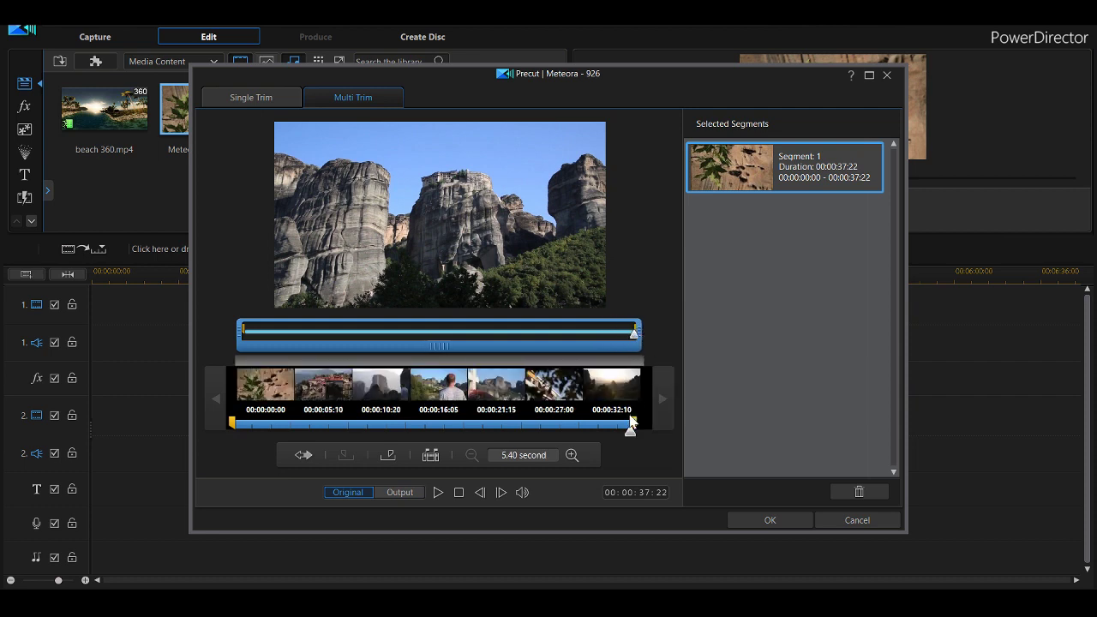
pyautogui.click(430, 455)
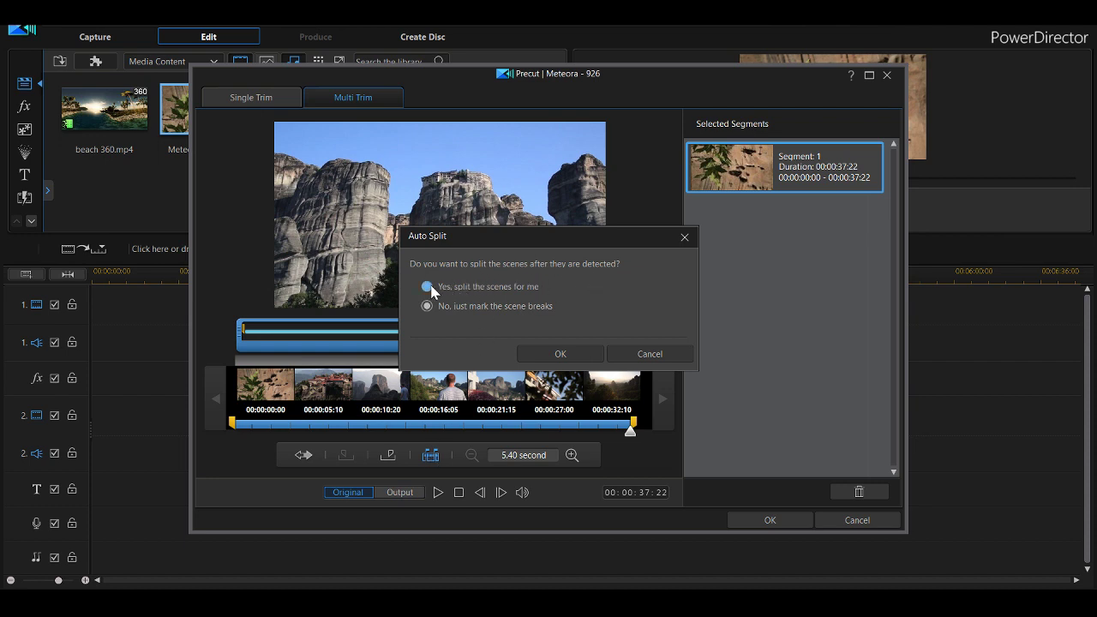
pyautogui.click(561, 355)
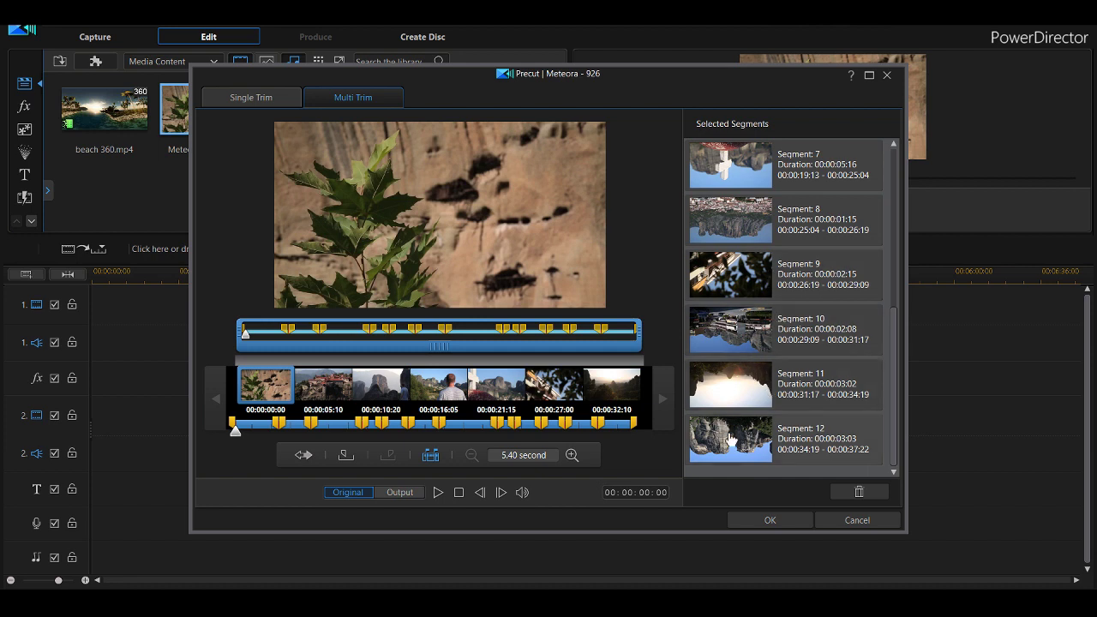
pyautogui.click(777, 523)
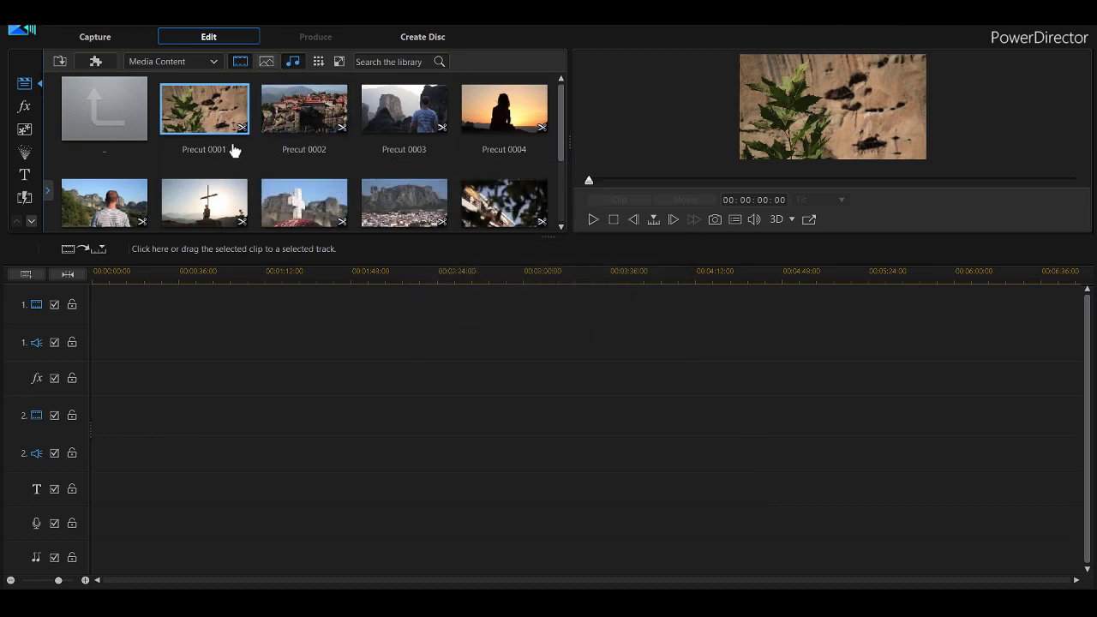
# Step: Preview the Precut 0002, Precut 0003 and Precut 0004 segments in the library
pyautogui.click(283, 117)
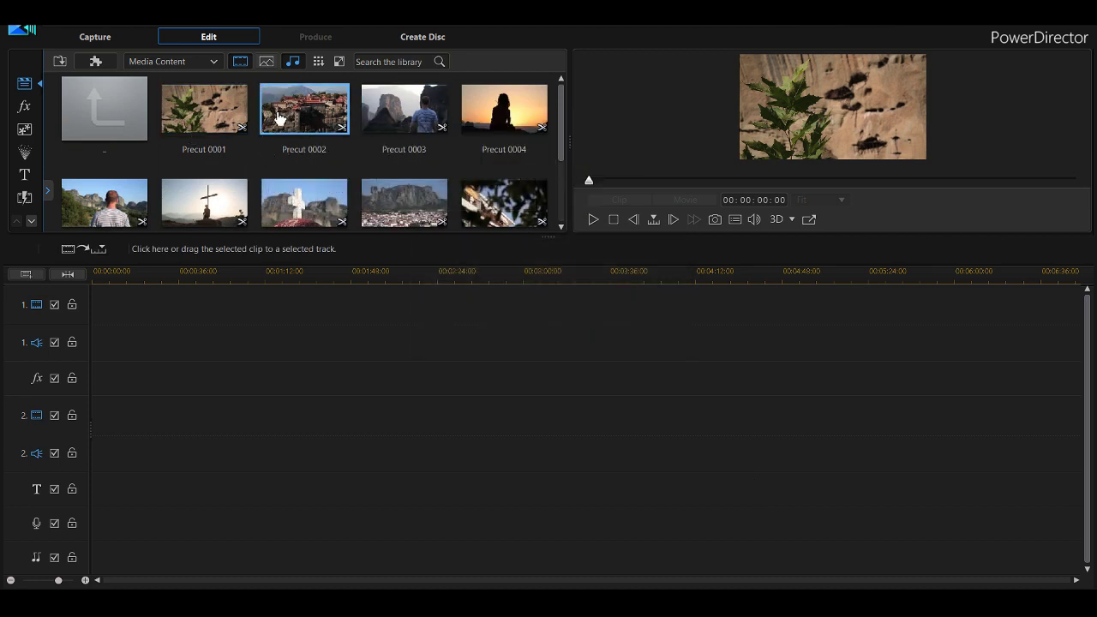
pyautogui.click(424, 124)
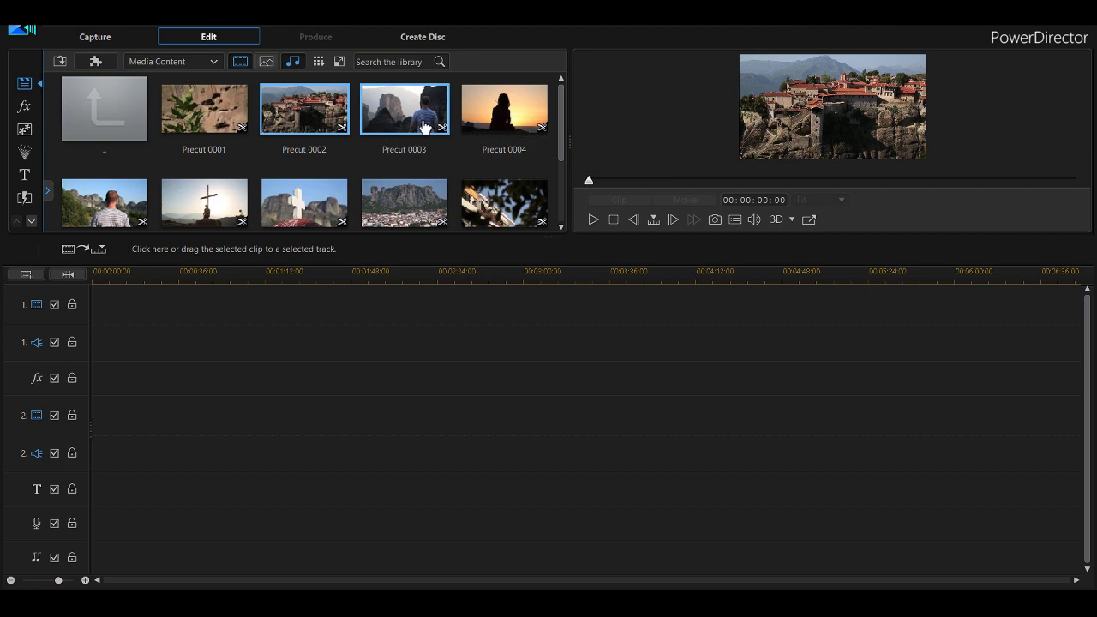
pyautogui.click(497, 121)
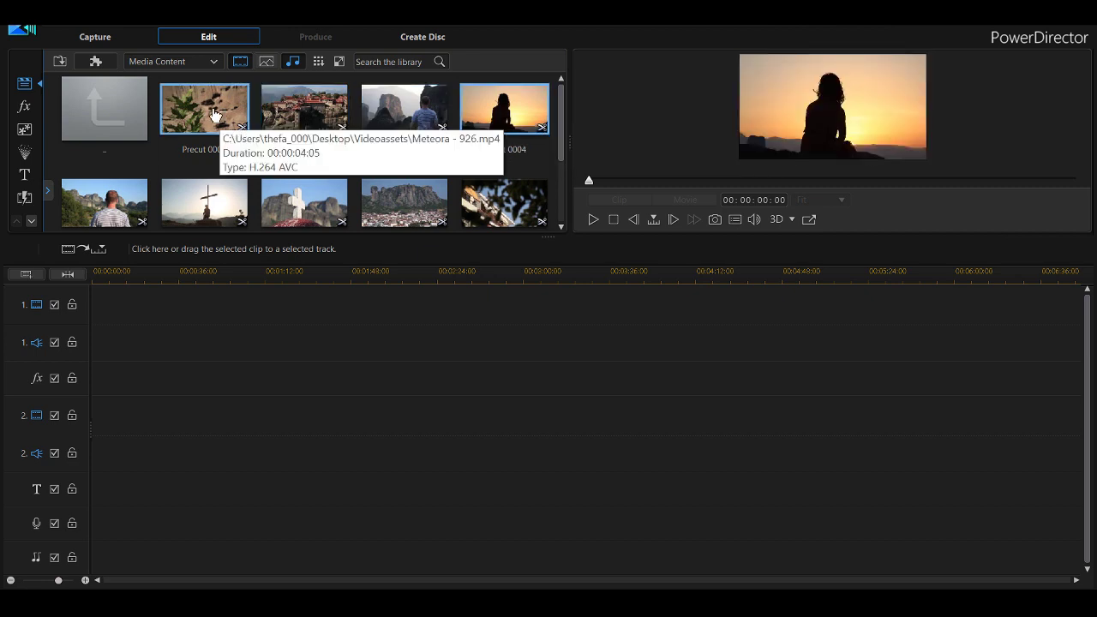
# Step: Place Precut 0006, Precut 0008 and Precut 0004 in that order along video track 1, leaving gaps between them
pyautogui.moveTo(179, 193); pyautogui.dragTo(141, 324)
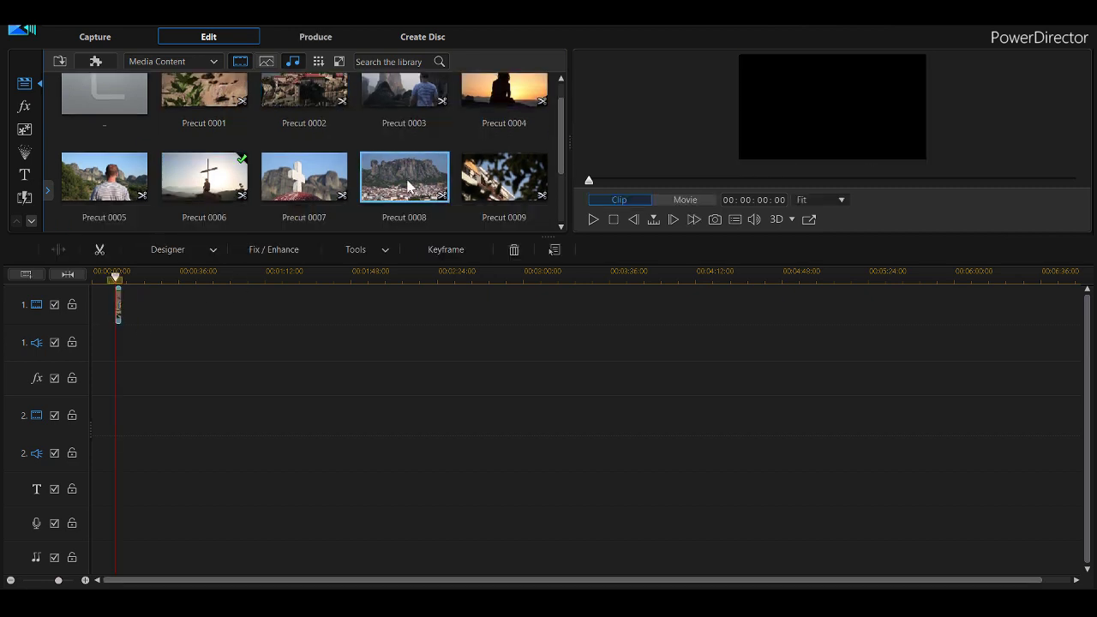
pyautogui.moveTo(219, 318); pyautogui.dragTo(183, 319)
pyautogui.moveTo(514, 117); pyautogui.dragTo(306, 320)
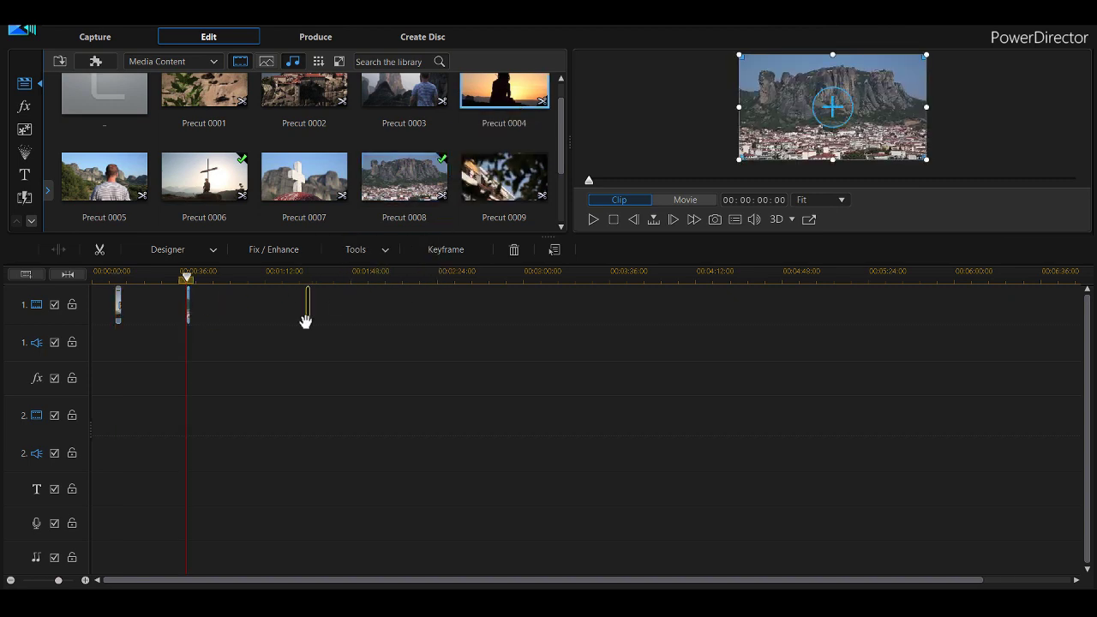
# Step: Add Precut 0002 and the full Meteora - 926.mp4 clip after the existing clips on video track 1, leaving gaps between them
pyautogui.moveTo(314, 125); pyautogui.dragTo(388, 310)
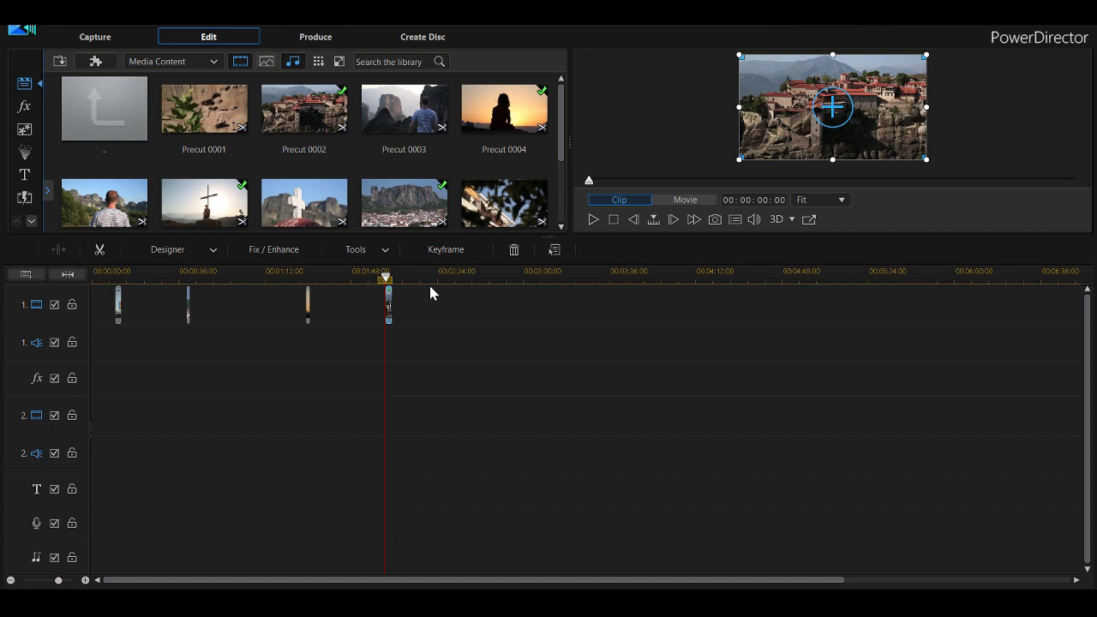
pyautogui.scroll(-1, 213, 146)
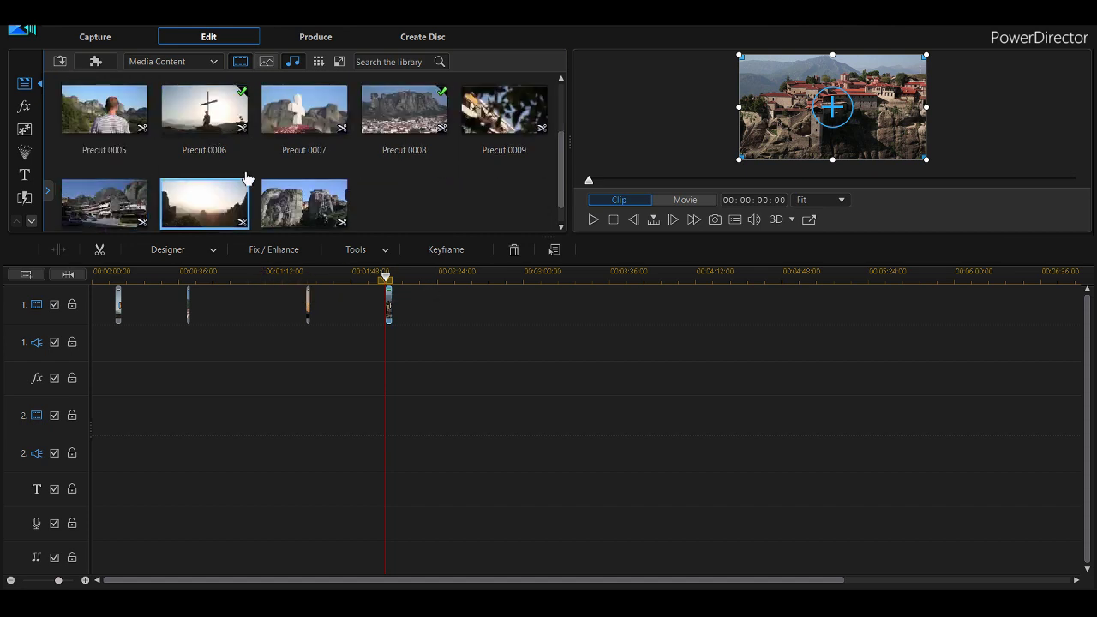
pyautogui.scroll(1, 231, 185)
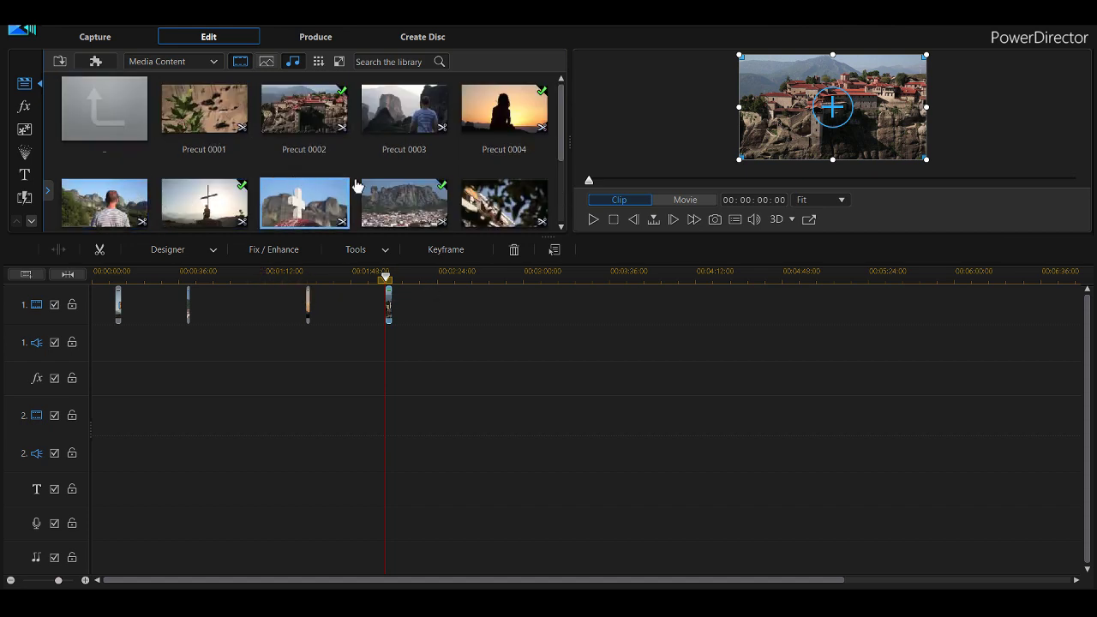
pyautogui.doubleClick(118, 120)
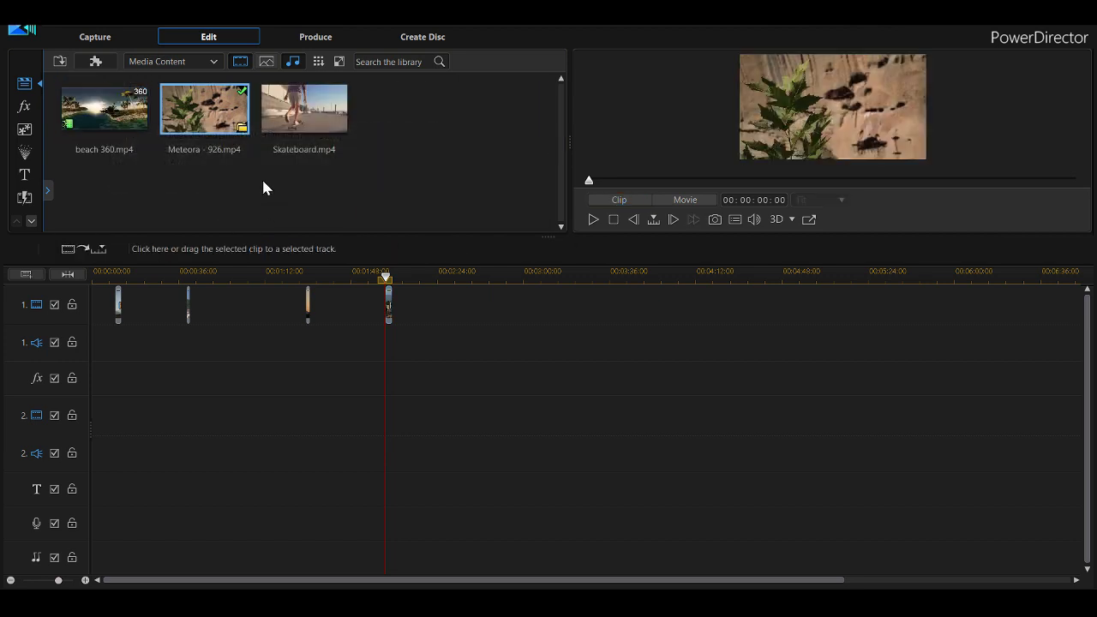
pyautogui.moveTo(214, 115); pyautogui.dragTo(475, 307)
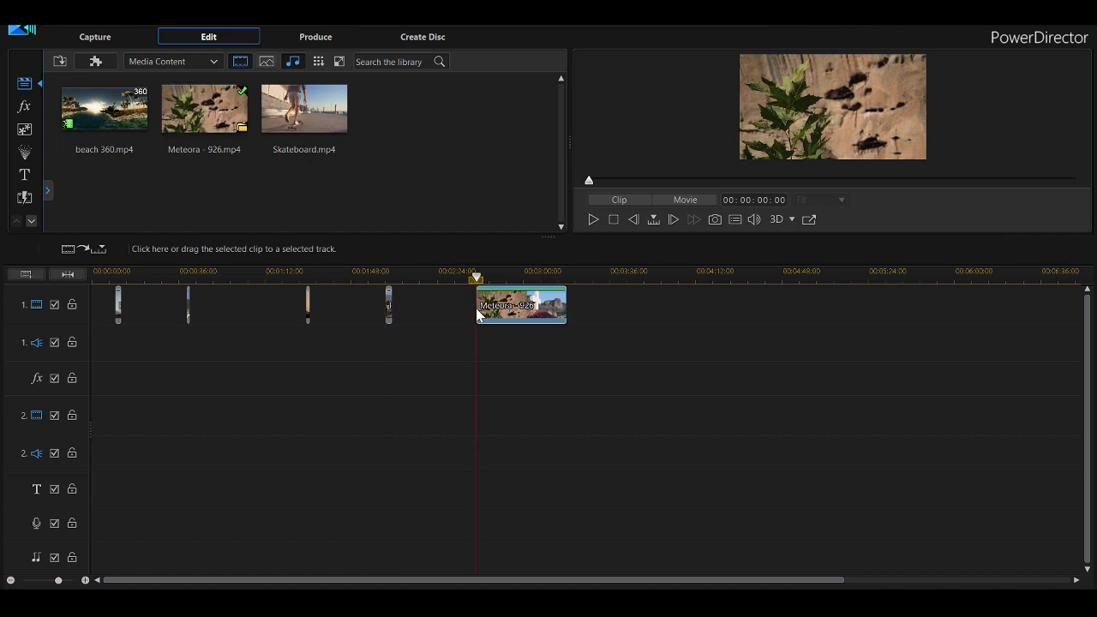
# Step: Reopen the Meteora clip's precut segments in the library and look through all of them
pyautogui.click(240, 127)
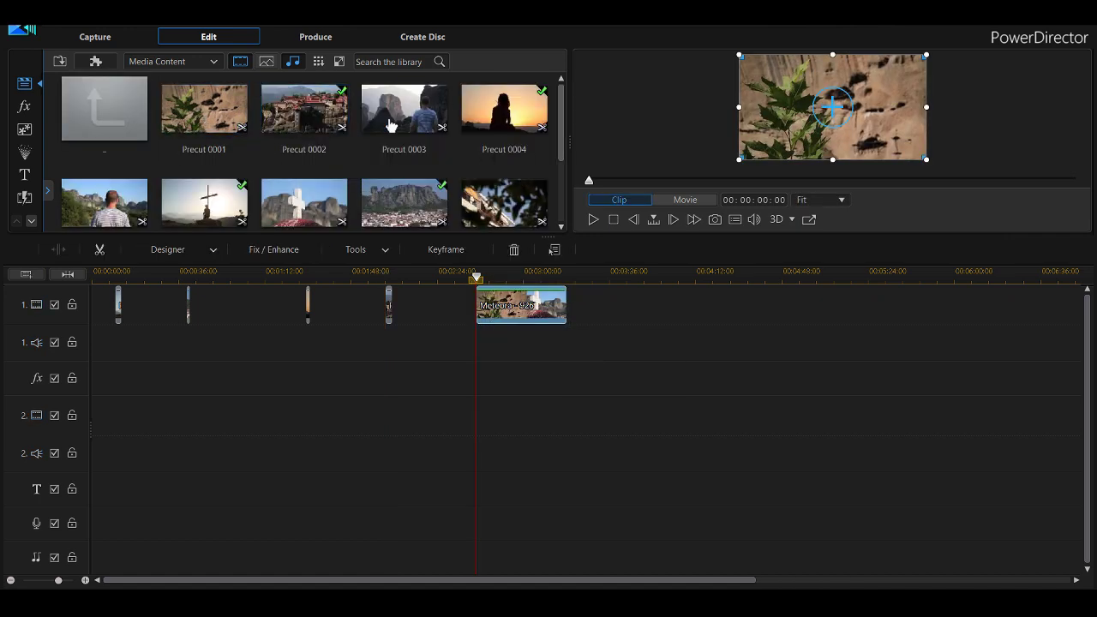
pyautogui.scroll(-3, 274, 197)
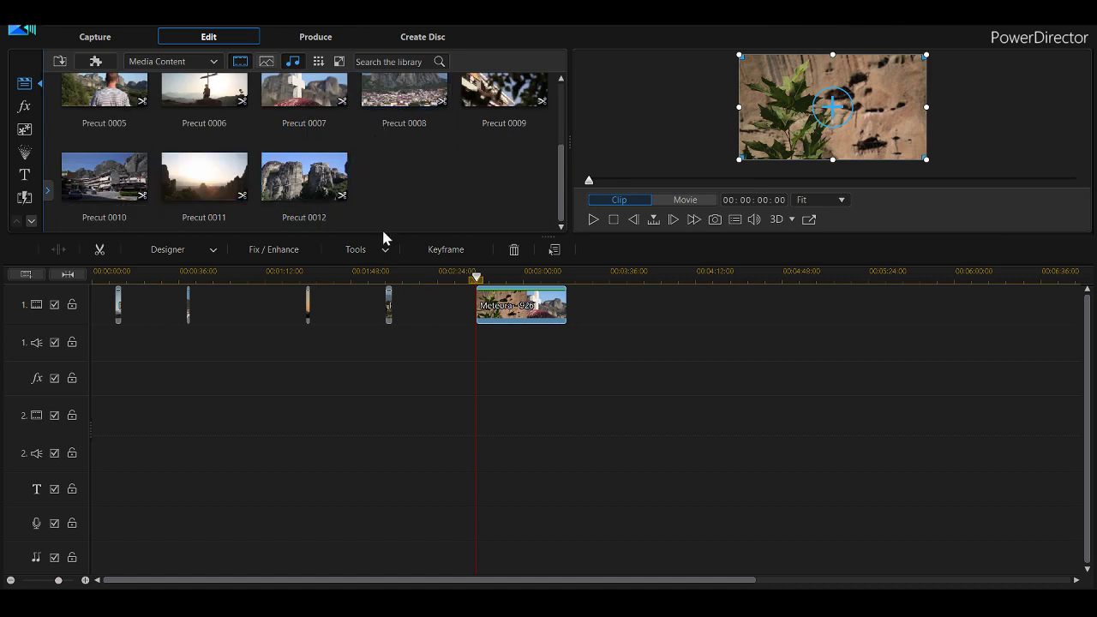
pyautogui.scroll(3, 357, 152)
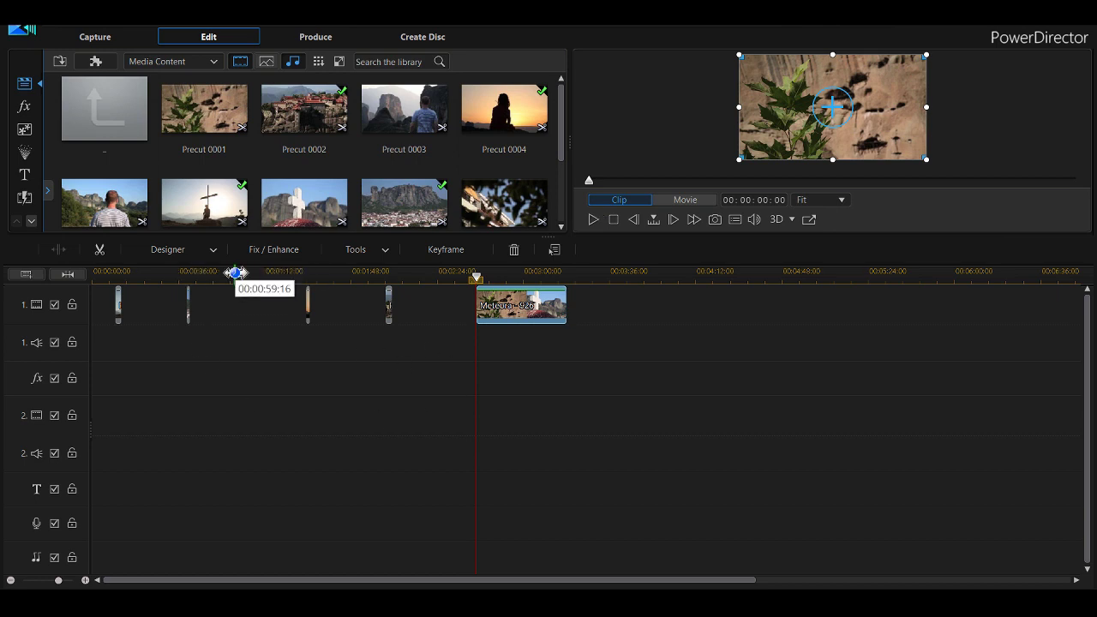
pyautogui.click(212, 251)
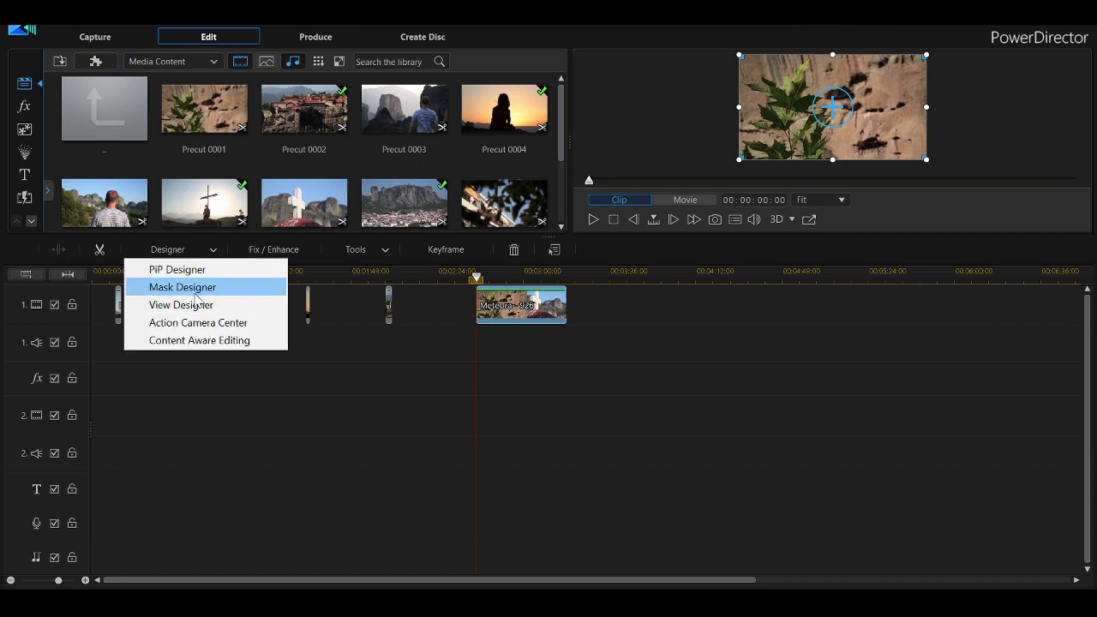
pyautogui.click(107, 338)
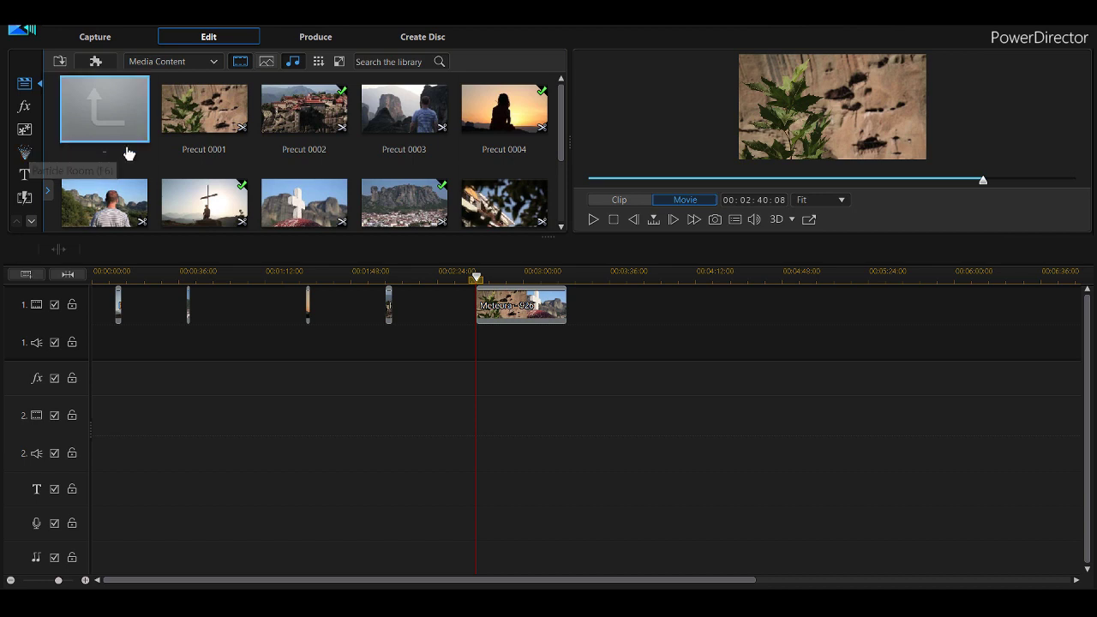
# Step: Start a new project without saving the changes to the current one
pyautogui.click(59, 28)
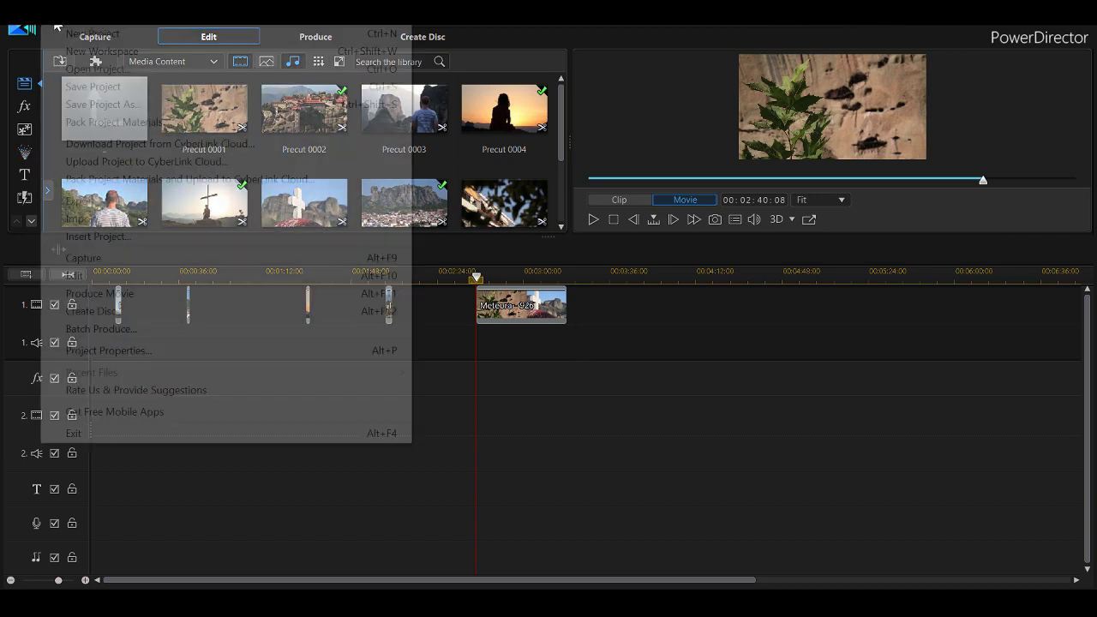
pyautogui.click(73, 34)
pyautogui.click(591, 348)
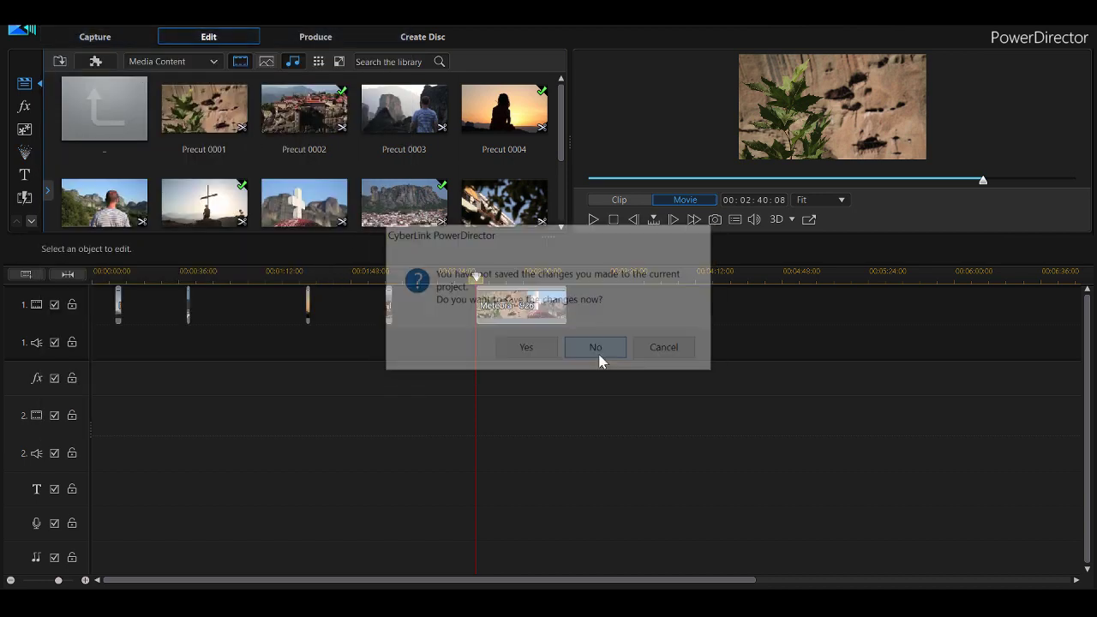
# Step: Hide photos in the media library and add beach 360.mp4 to the start of video track 1 as a 360° video project
pyautogui.click(267, 62)
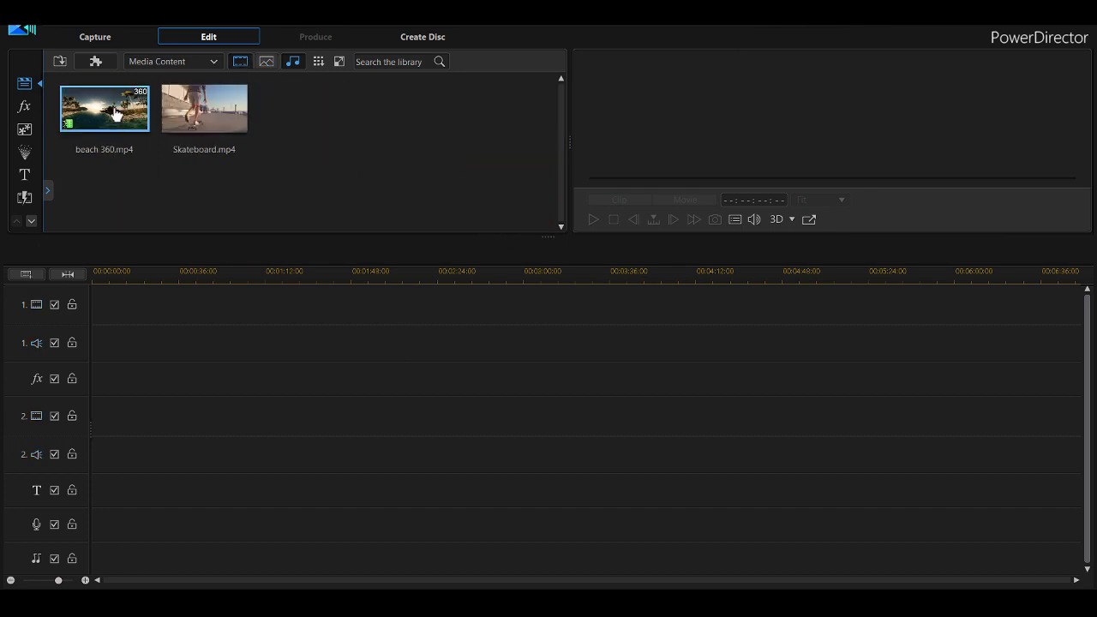
pyautogui.moveTo(118, 115); pyautogui.dragTo(91, 324)
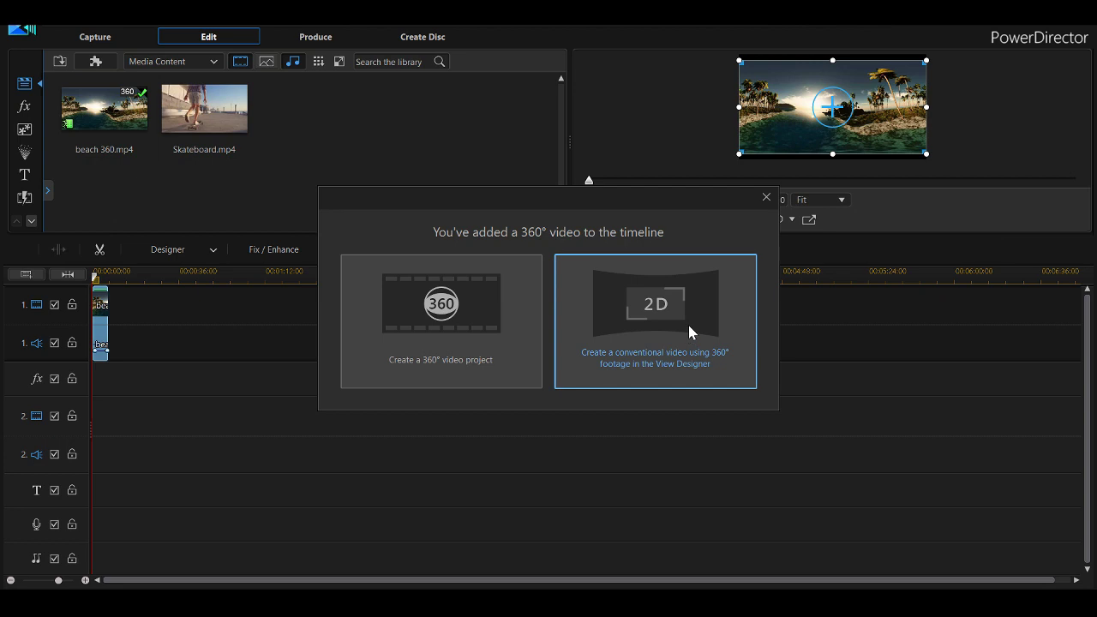
pyautogui.click(416, 333)
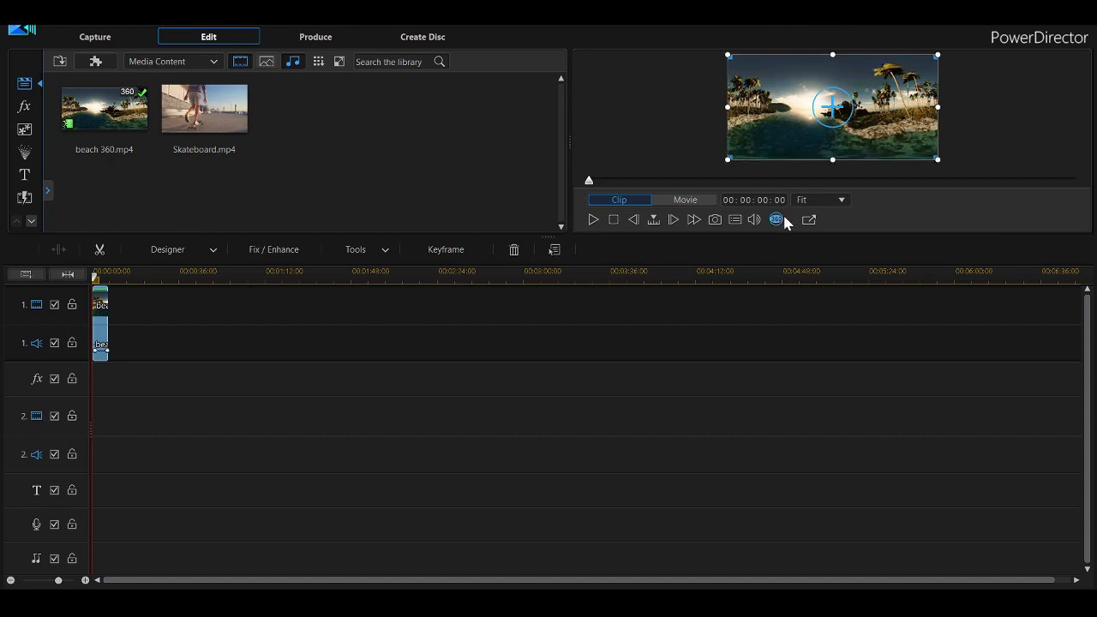
# Step: Play the beach 360 clip in 360° viewer mode, look around the scene, and briefly view the clip in PiP Designer
pyautogui.click(592, 219)
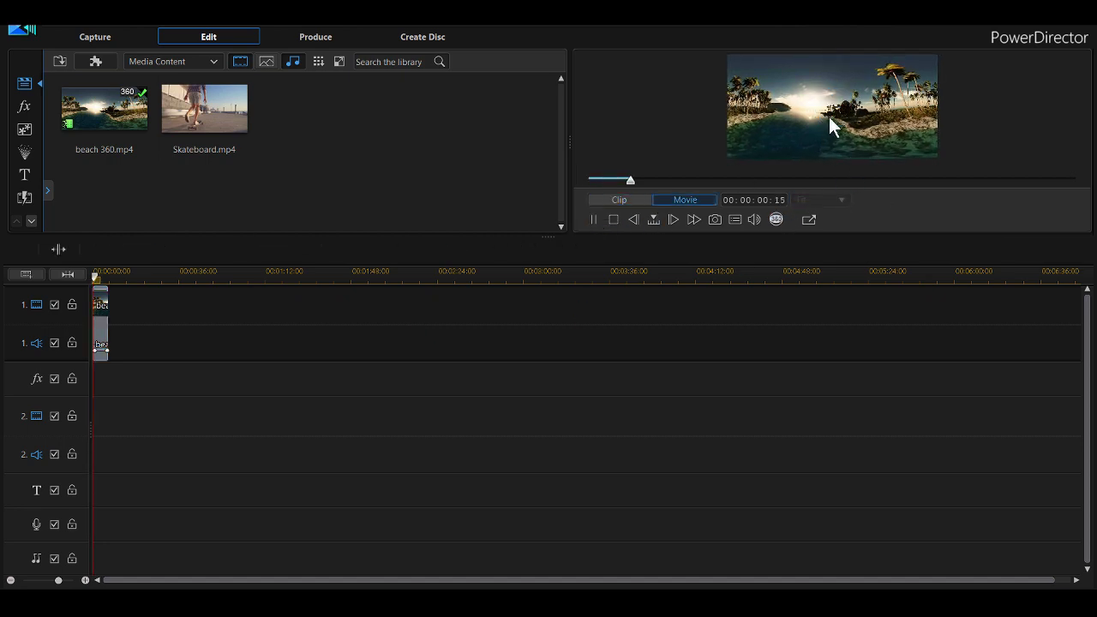
pyautogui.click(777, 226)
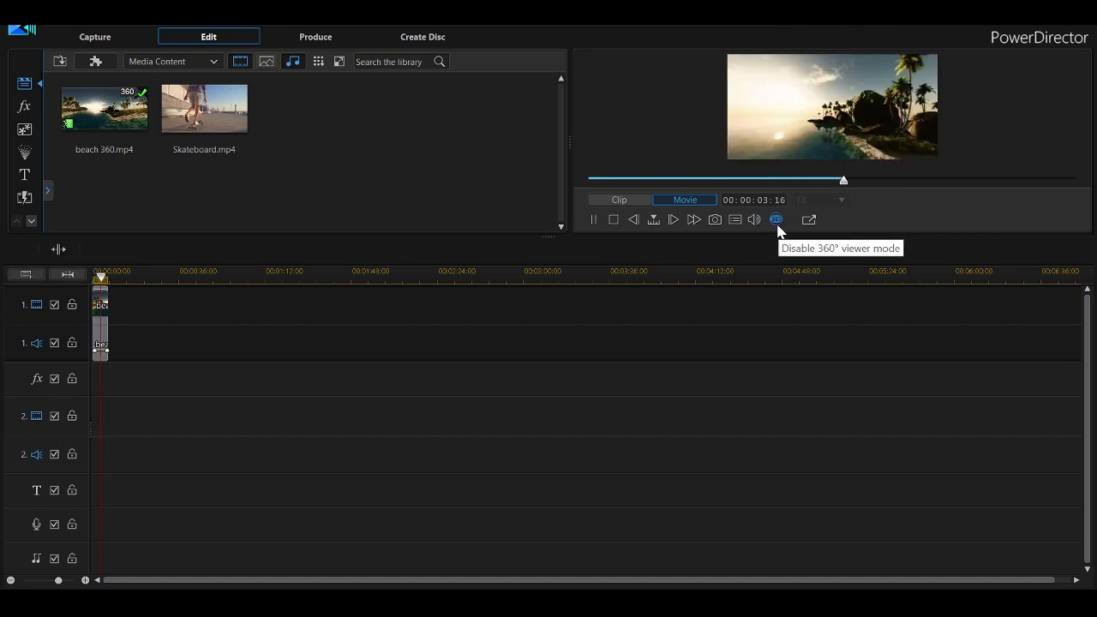
pyautogui.moveTo(869, 119); pyautogui.dragTo(845, 119)
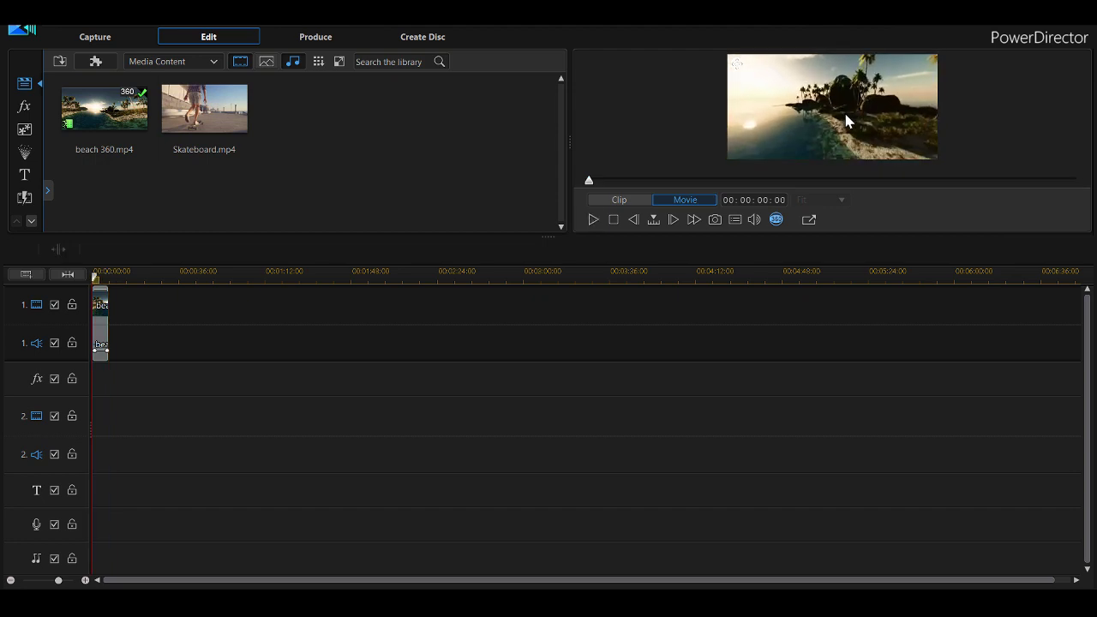
pyautogui.doubleClick(97, 315)
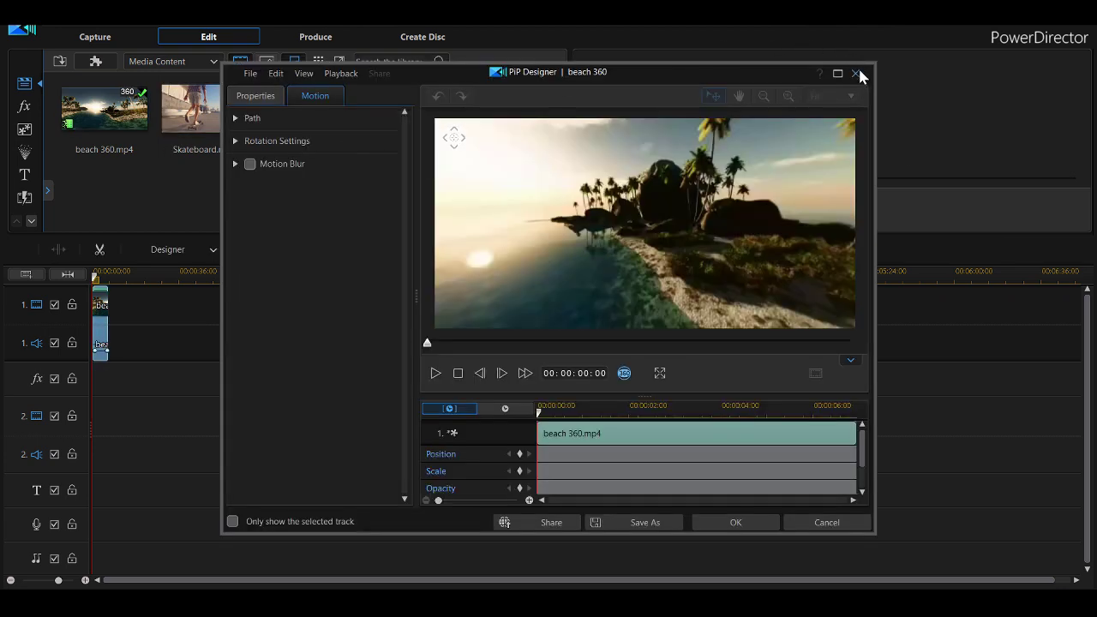
pyautogui.click(856, 74)
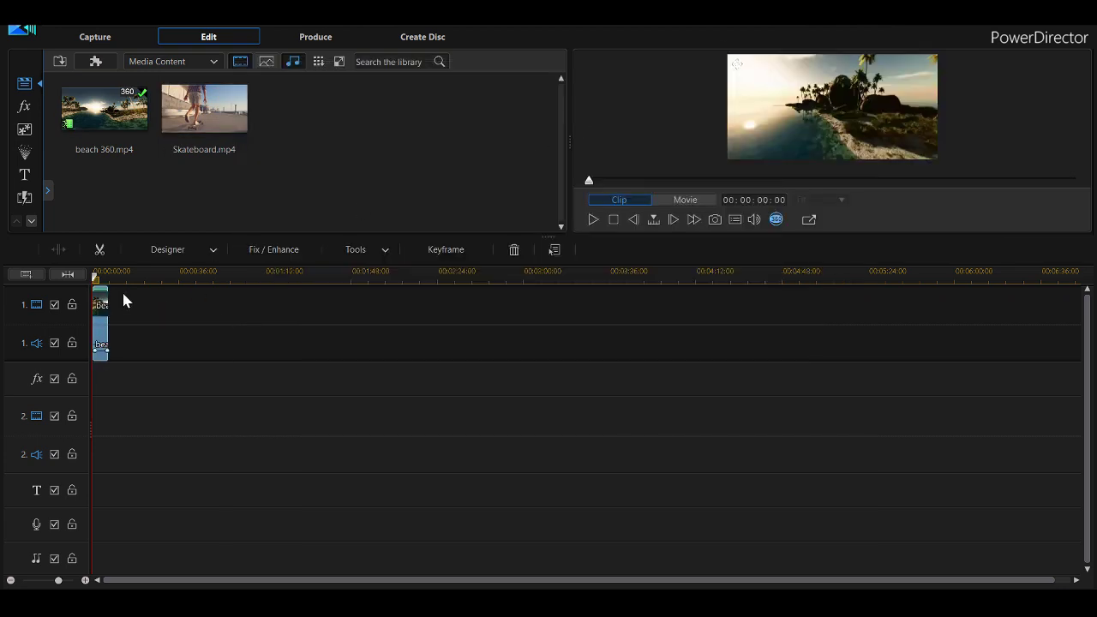
# Step: Open the beach 360 clip in Motion Tracker, track a palm tree, and attach the title "Trees" to it
pyautogui.click(384, 251)
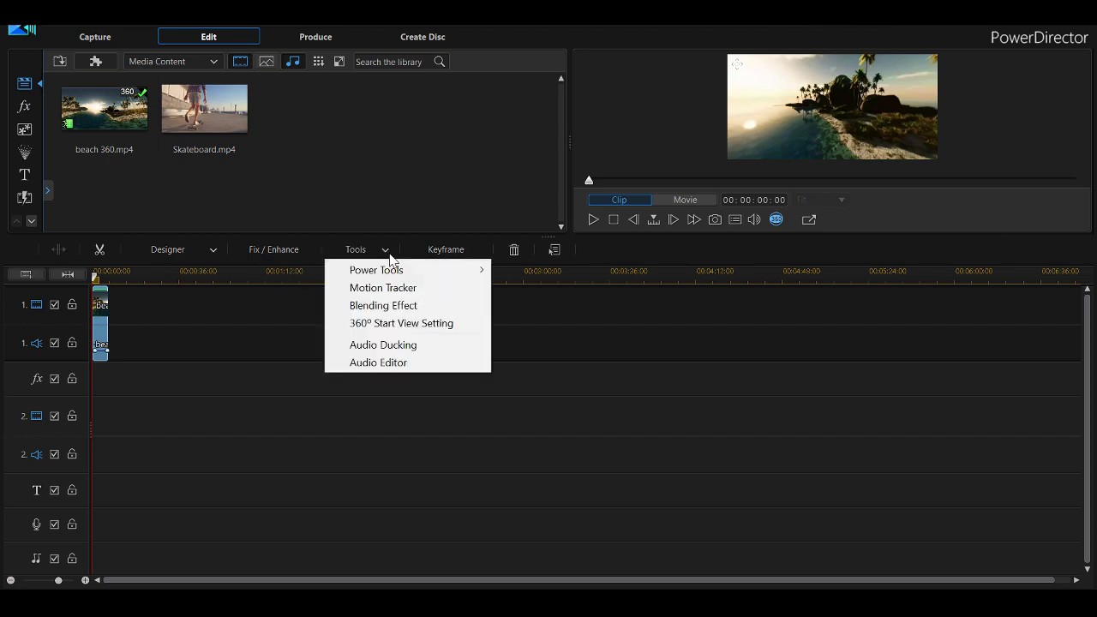
pyautogui.click(412, 292)
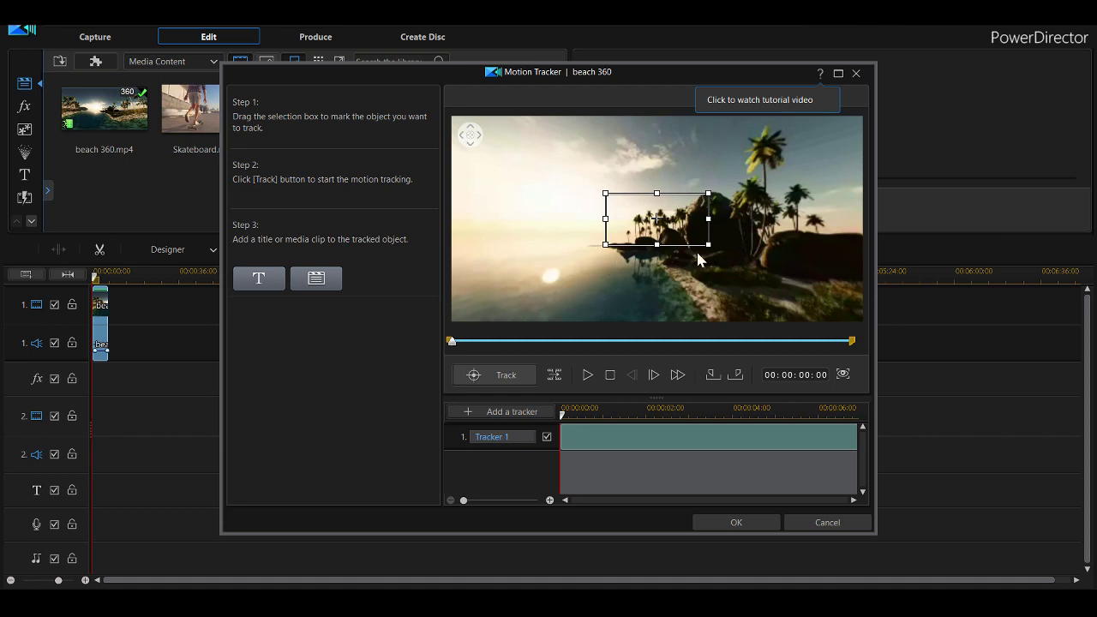
pyautogui.moveTo(736, 244); pyautogui.dragTo(658, 226)
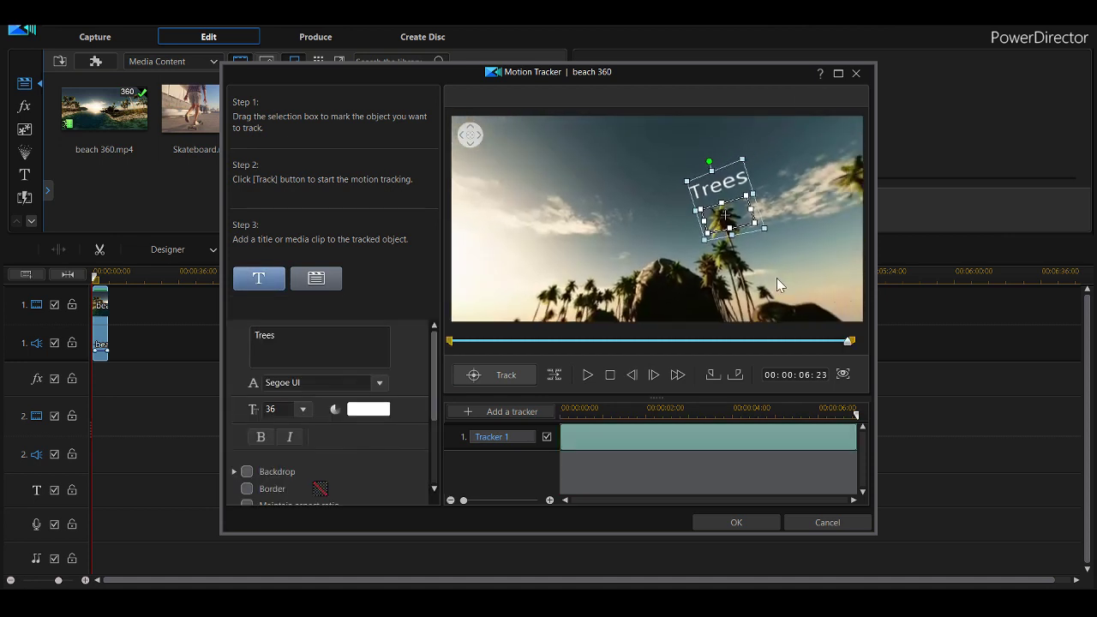
pyautogui.moveTo(776, 277); pyautogui.dragTo(770, 285)
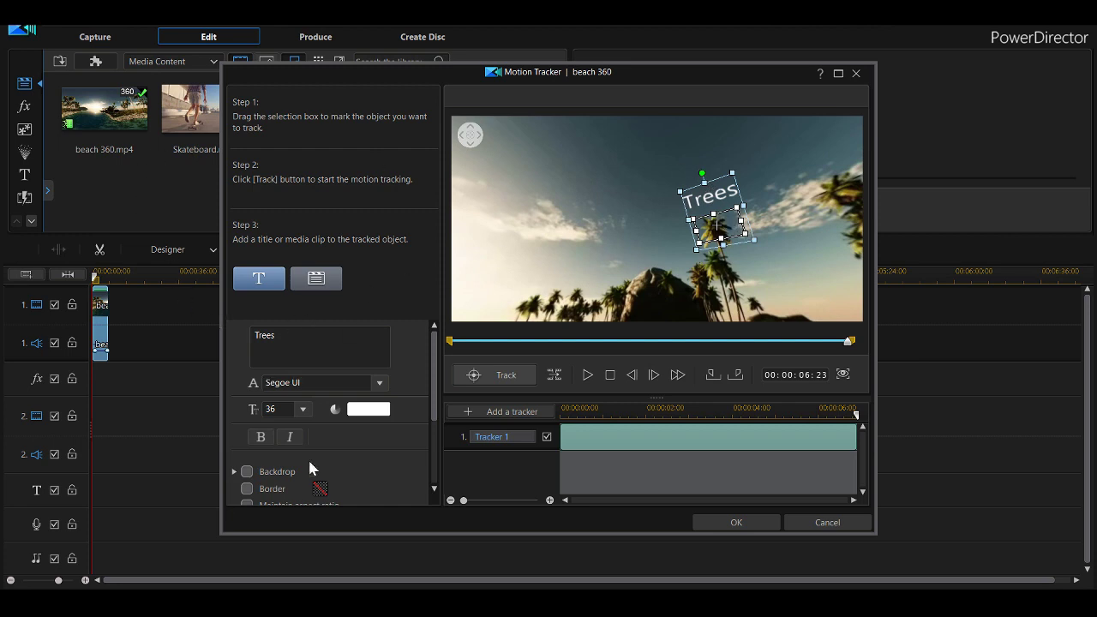
# Step: Make the "Trees" title adjust its effect size with the tracked object and apply the motion tracking
pyautogui.moveTo(435, 372); pyautogui.dragTo(434, 460)
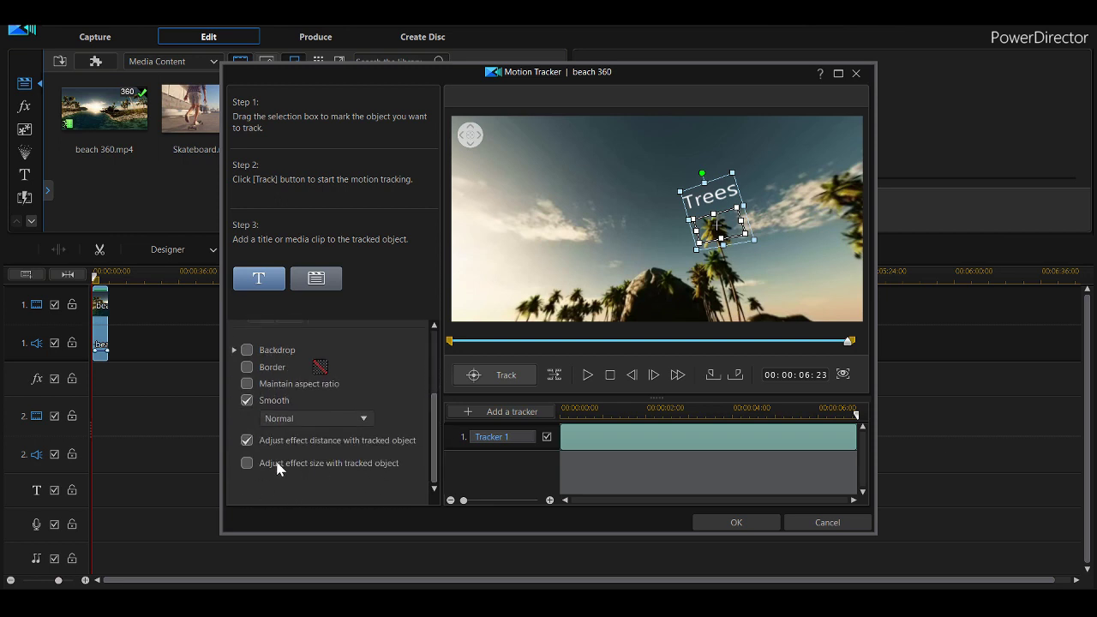
pyautogui.click(244, 464)
pyautogui.click(733, 521)
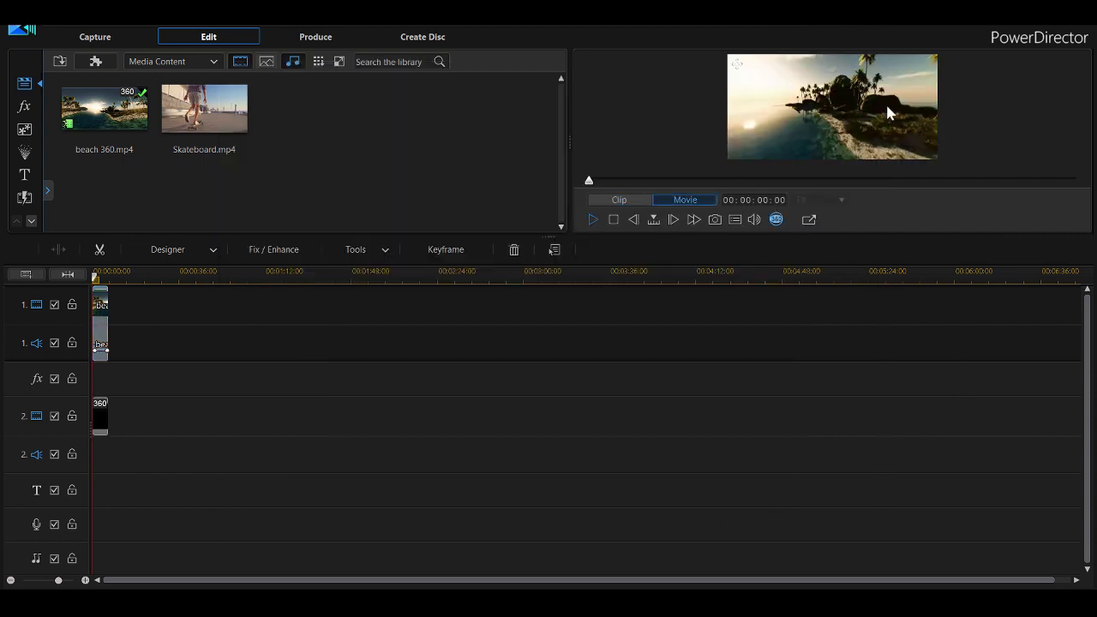
# Step: Play the movie and look around the 360° view to check the tracked title
pyautogui.press('space')
pyautogui.moveTo(875, 130); pyautogui.dragTo(850, 127)
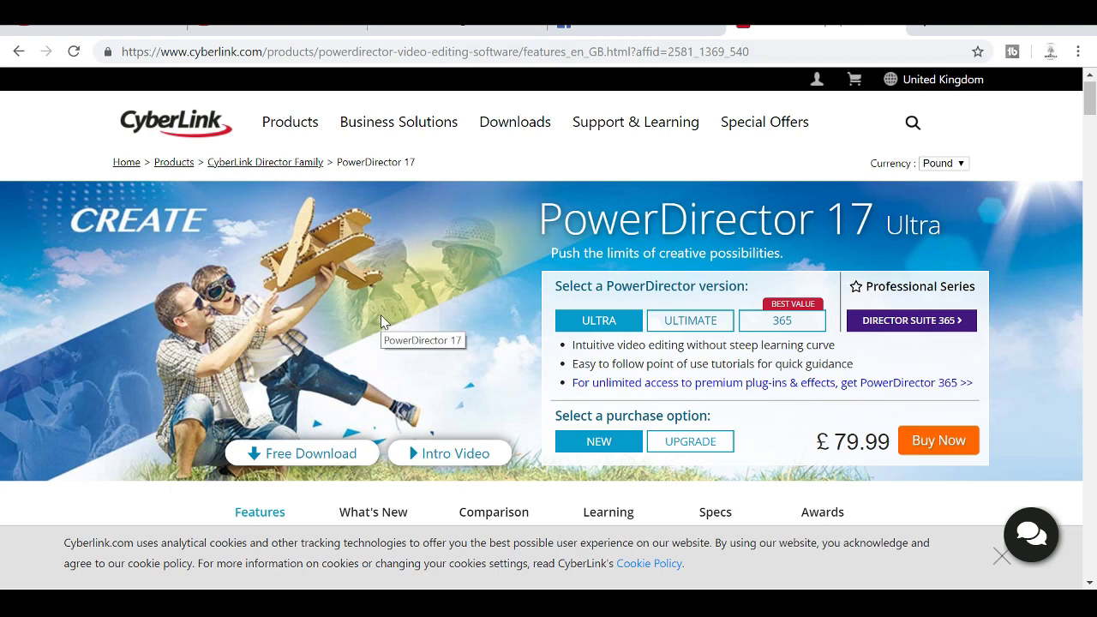
# Step: In the browser, examine the new-purchase price of PowerDirector 17 Ultra on the CyberLink product page
pyautogui.scroll(-1, 377, 342)
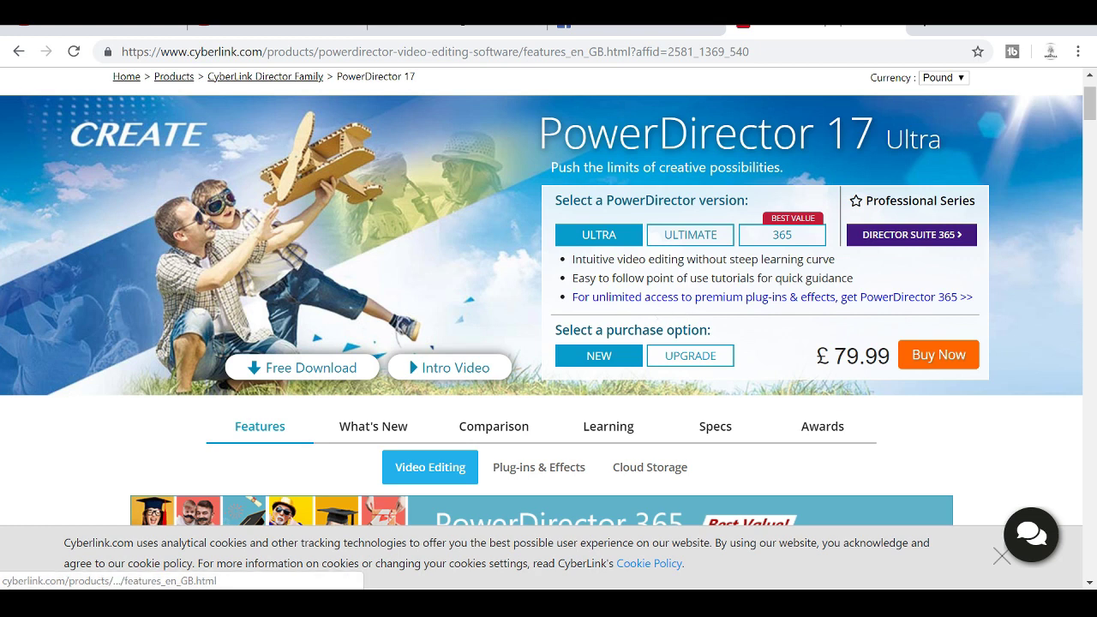
pyautogui.moveTo(832, 355); pyautogui.dragTo(891, 361)
pyautogui.click(783, 411)
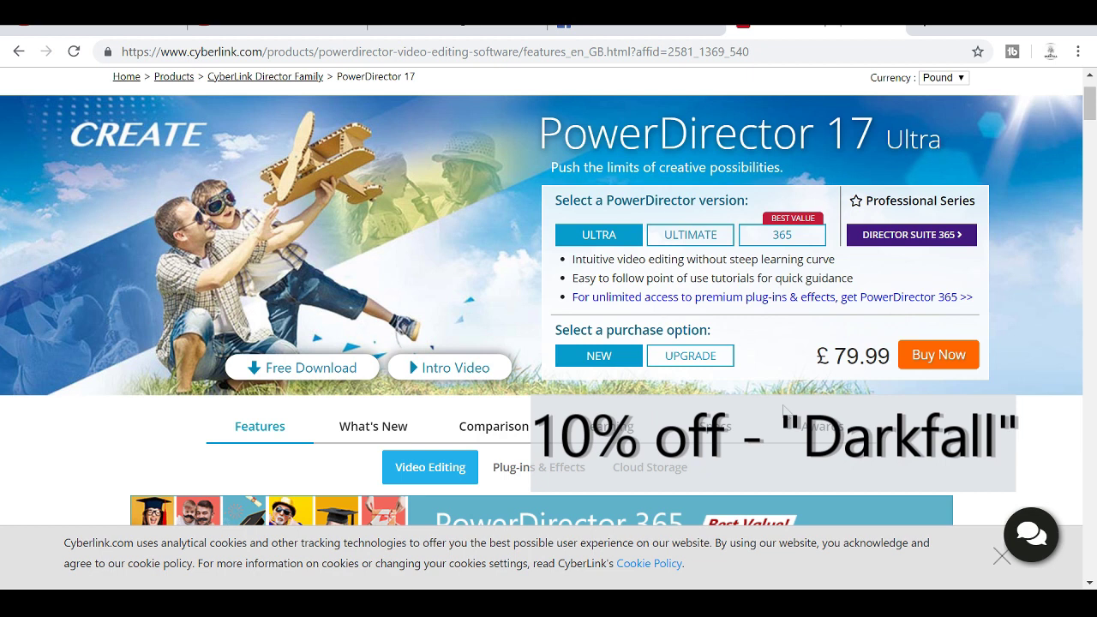
pyautogui.moveTo(812, 355); pyautogui.dragTo(877, 354)
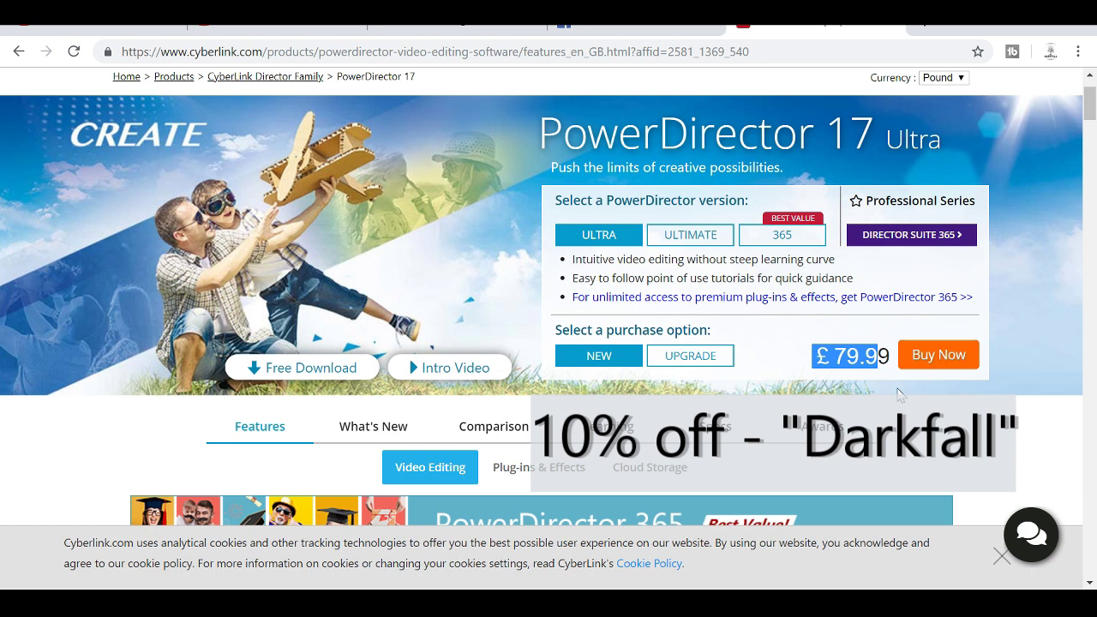
pyautogui.click(795, 329)
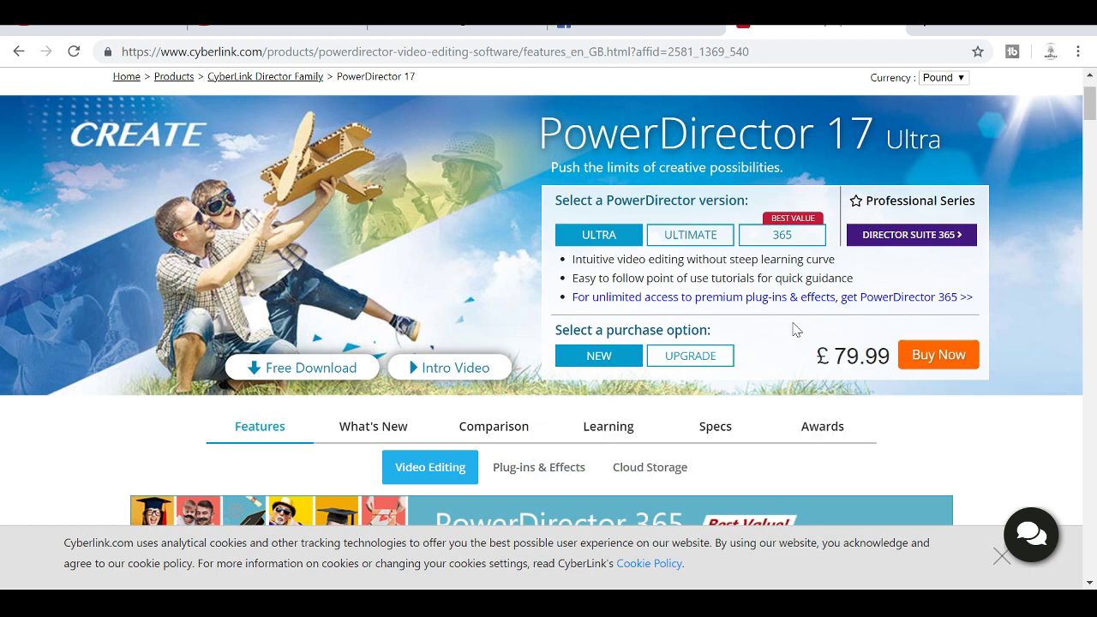
# Step: Review the video editing features on the PowerDirector 17 page, including the customizable design tools, chroma key and motion tracking
pyautogui.scroll(-4, 428, 382)
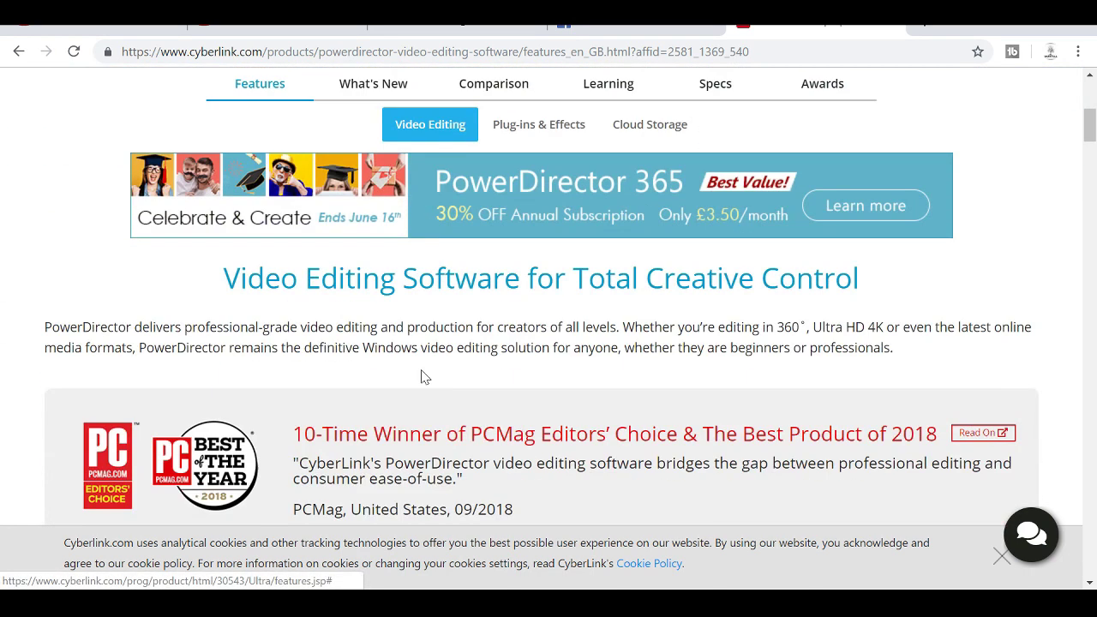
pyautogui.scroll(-10, 422, 377)
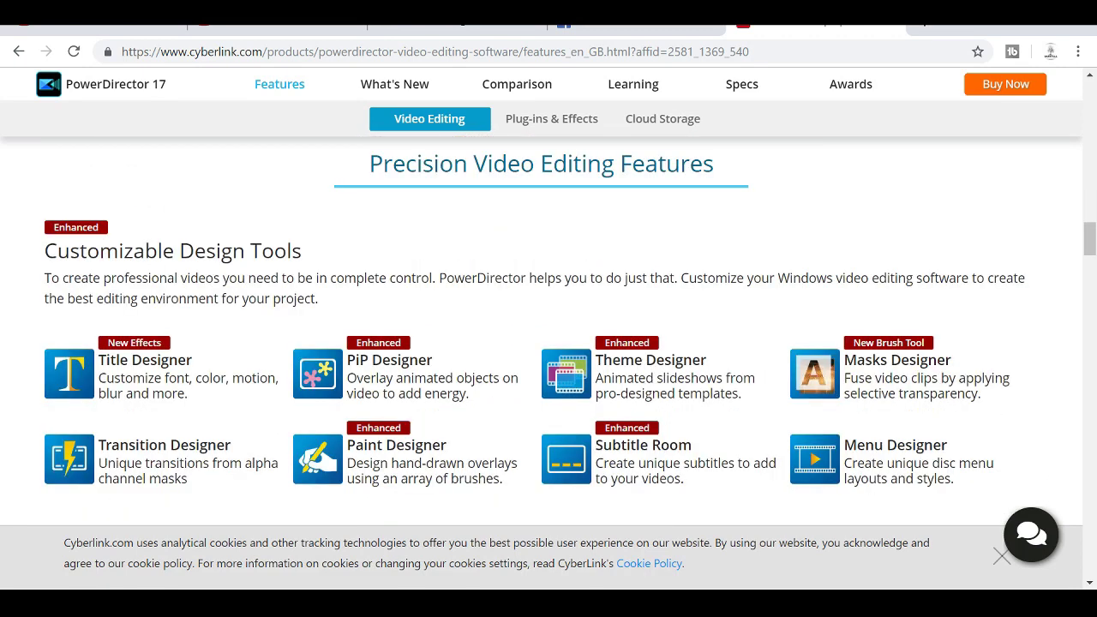
pyautogui.scroll(-2, 251, 453)
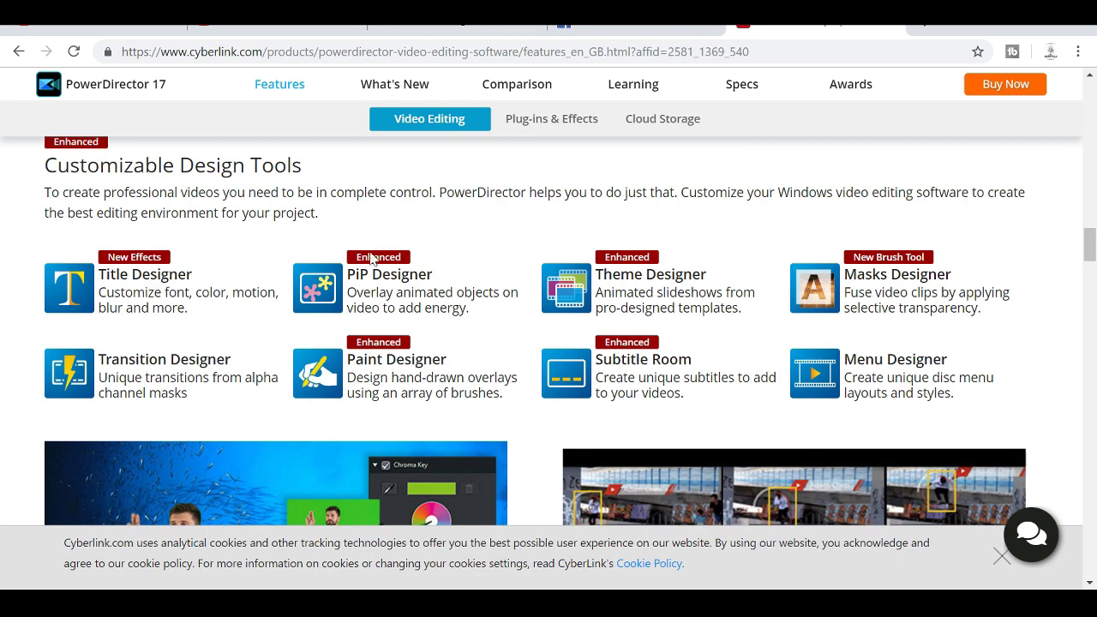
pyautogui.scroll(-2, 628, 320)
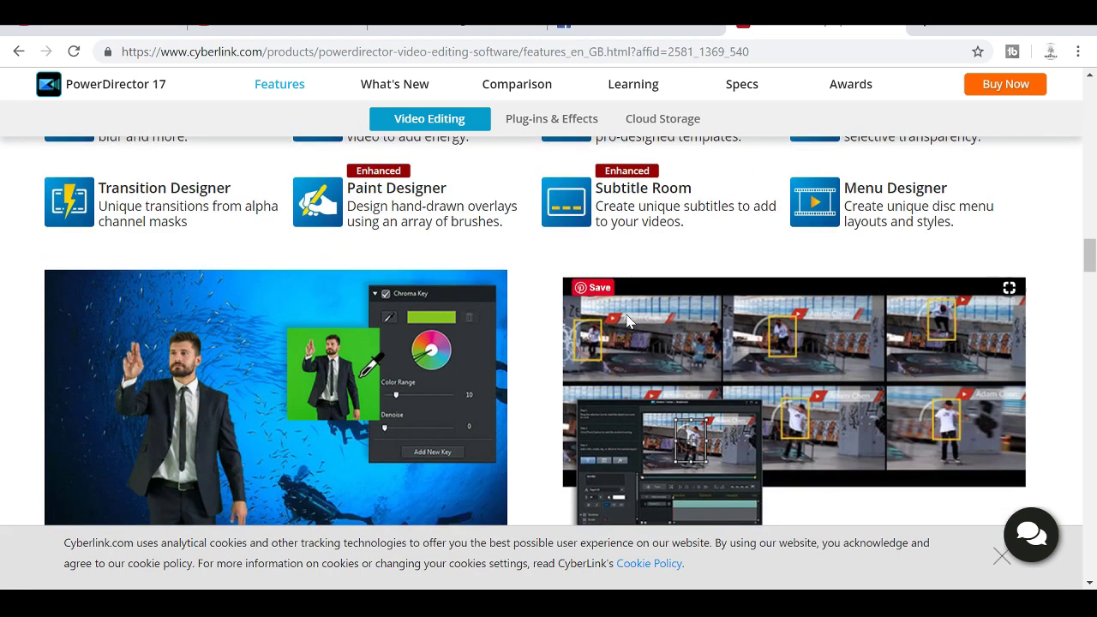
# Step: Examine the remaining feature descriptions, from multi-key chroma key and video collages to Video Pre-cut, nested editing, video blending and Best Matched Profile
pyautogui.scroll(-1, 628, 320)
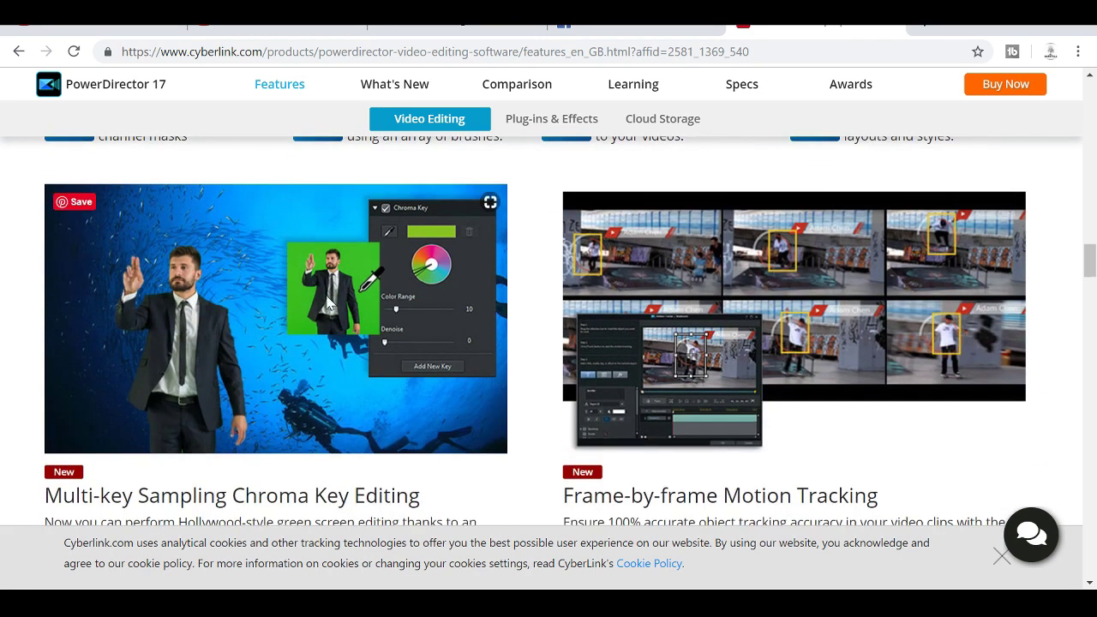
pyautogui.scroll(-1, 288, 311)
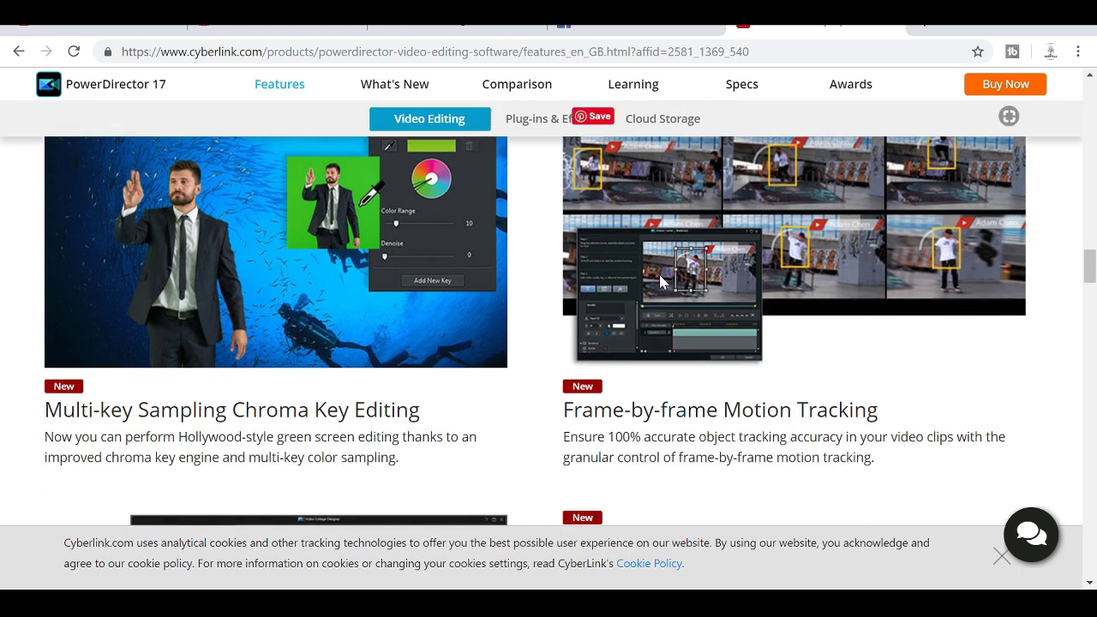
pyautogui.scroll(-2, 660, 281)
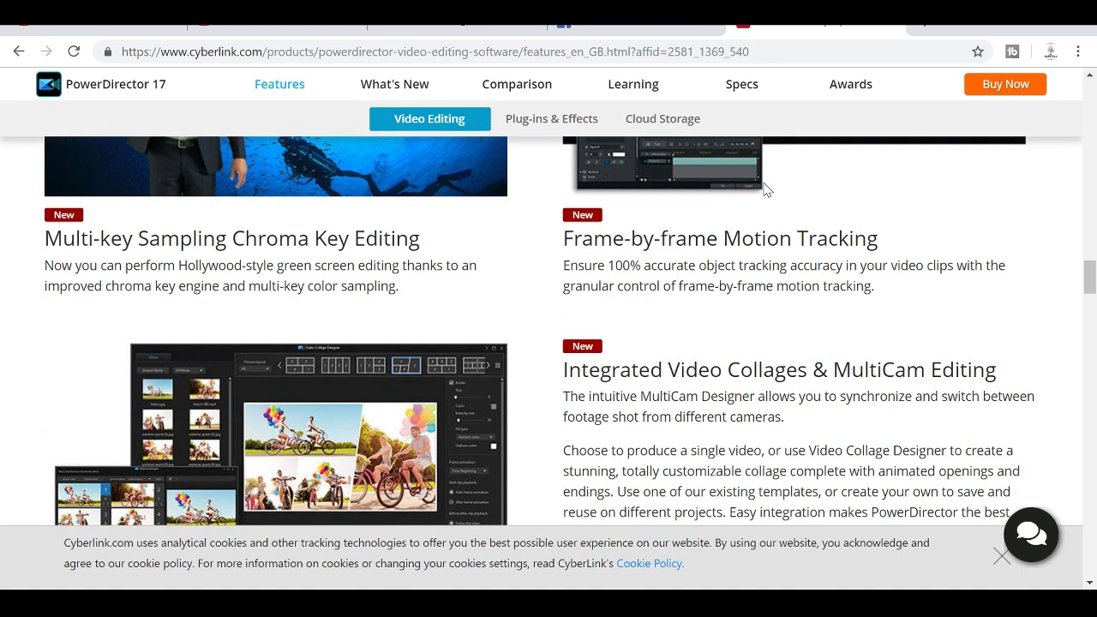
pyautogui.scroll(-2, 765, 189)
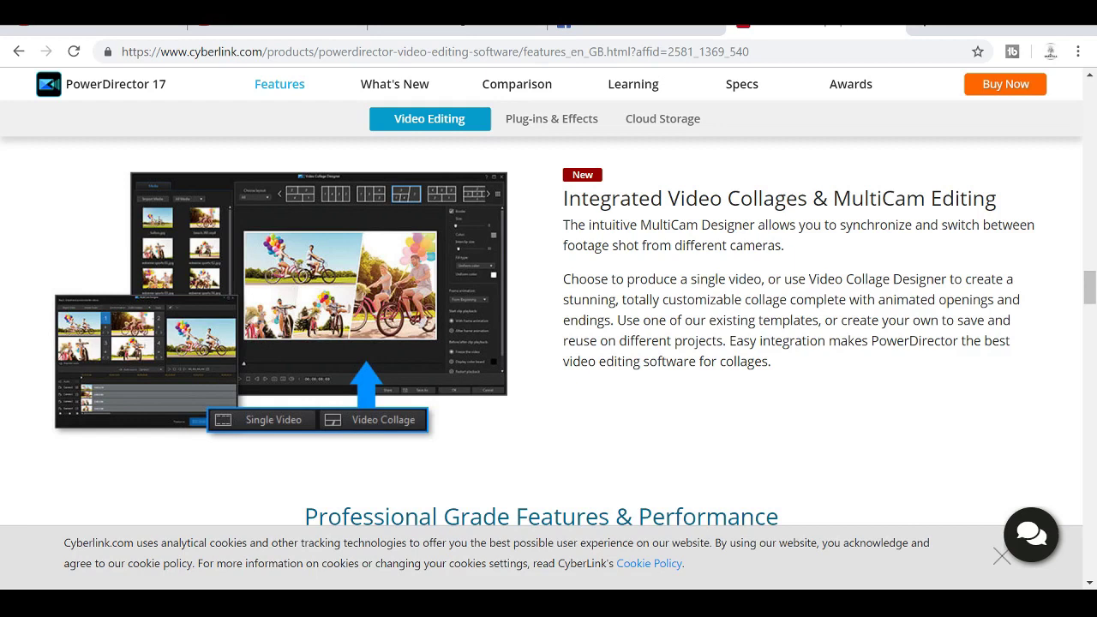
pyautogui.scroll(-6, 439, 253)
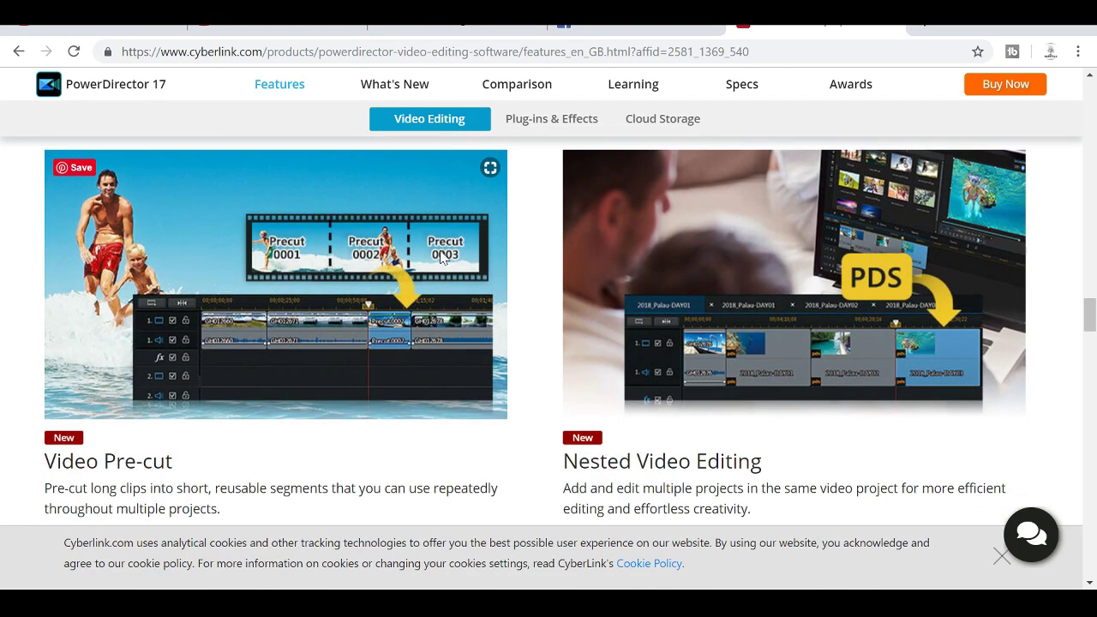
pyautogui.scroll(-4, 440, 257)
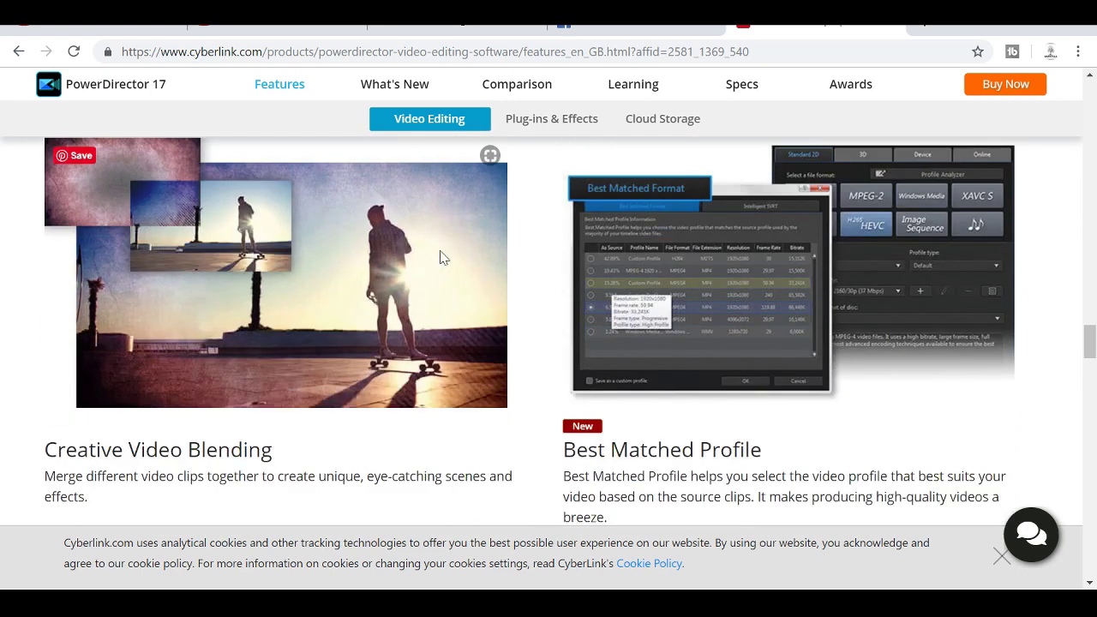
# Step: Return to the version selection and view the Ultimate version of PowerDirector 17 with its new-purchase price
pyautogui.moveTo(1088, 341); pyautogui.dragTo(1071, 81)
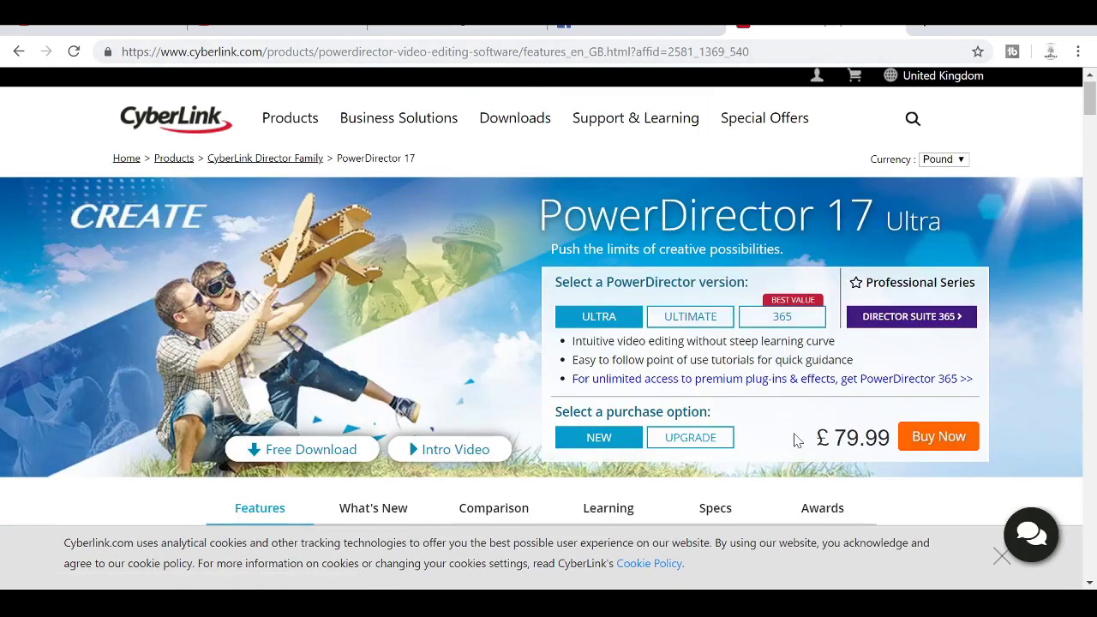
pyautogui.click(689, 317)
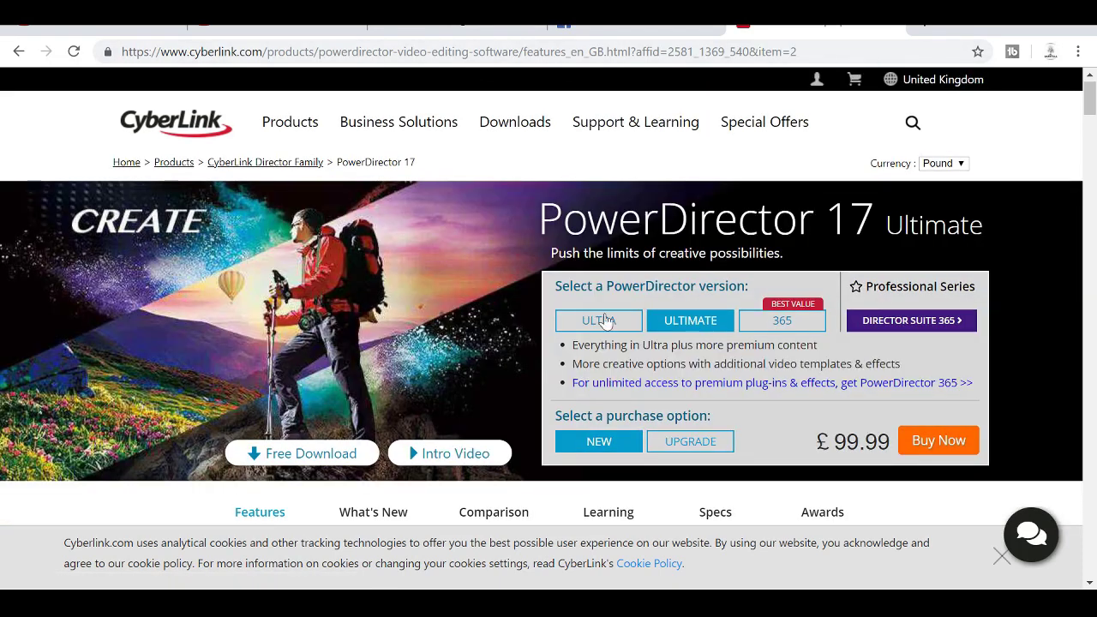
pyautogui.scroll(-2, 500, 349)
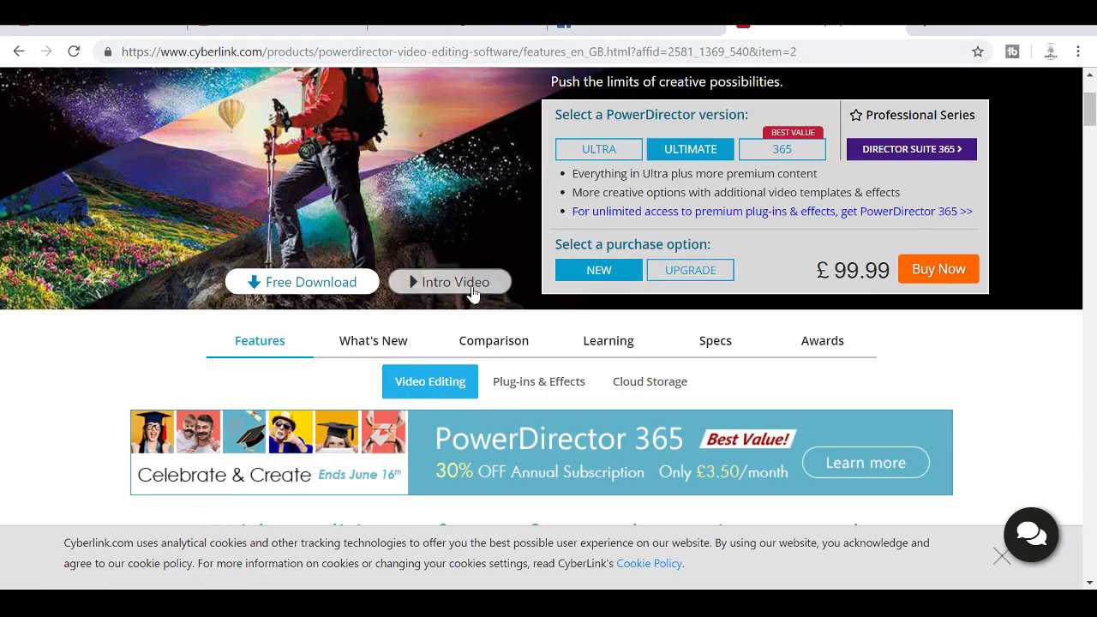